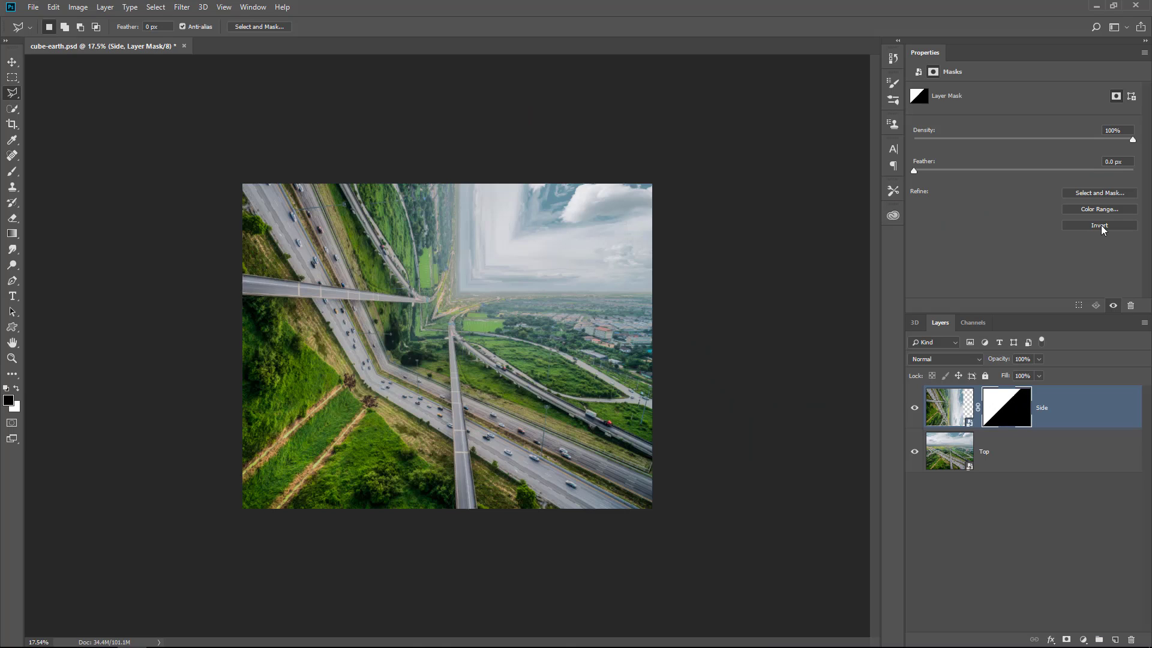
# Invert the Side layer's mask and switch to the Move tool.
pyautogui.click(1100, 225)
pyautogui.click(12, 66)
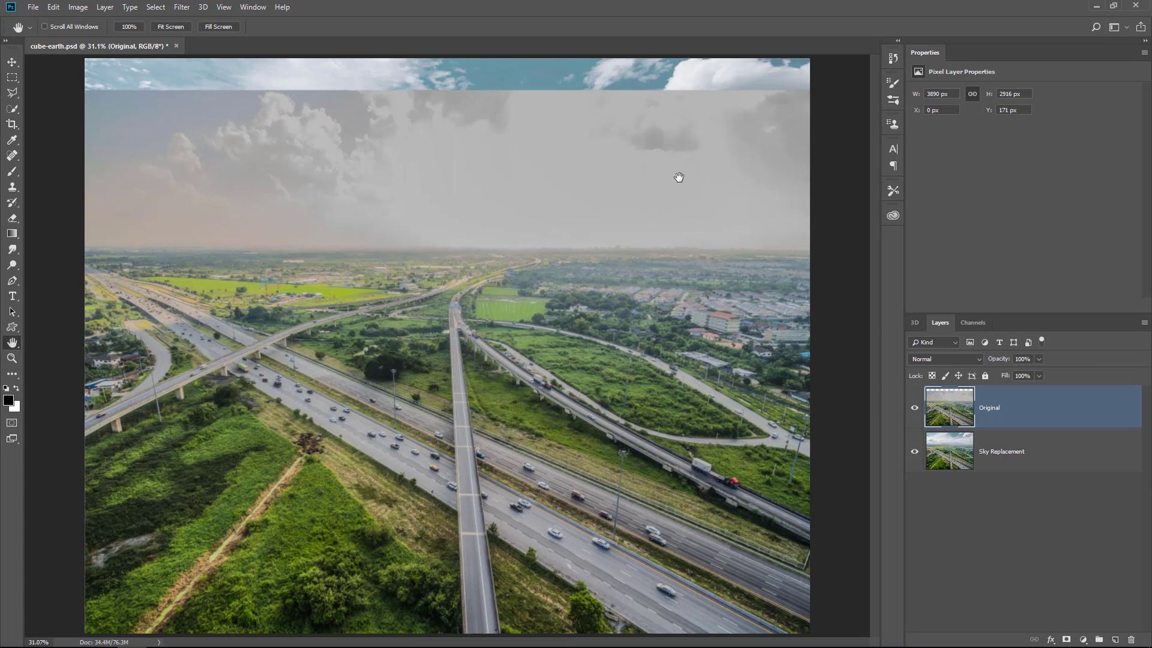
# Toggle the Original layer's visibility to compare the original photo with the sky replacement.
pyautogui.click(914, 408)
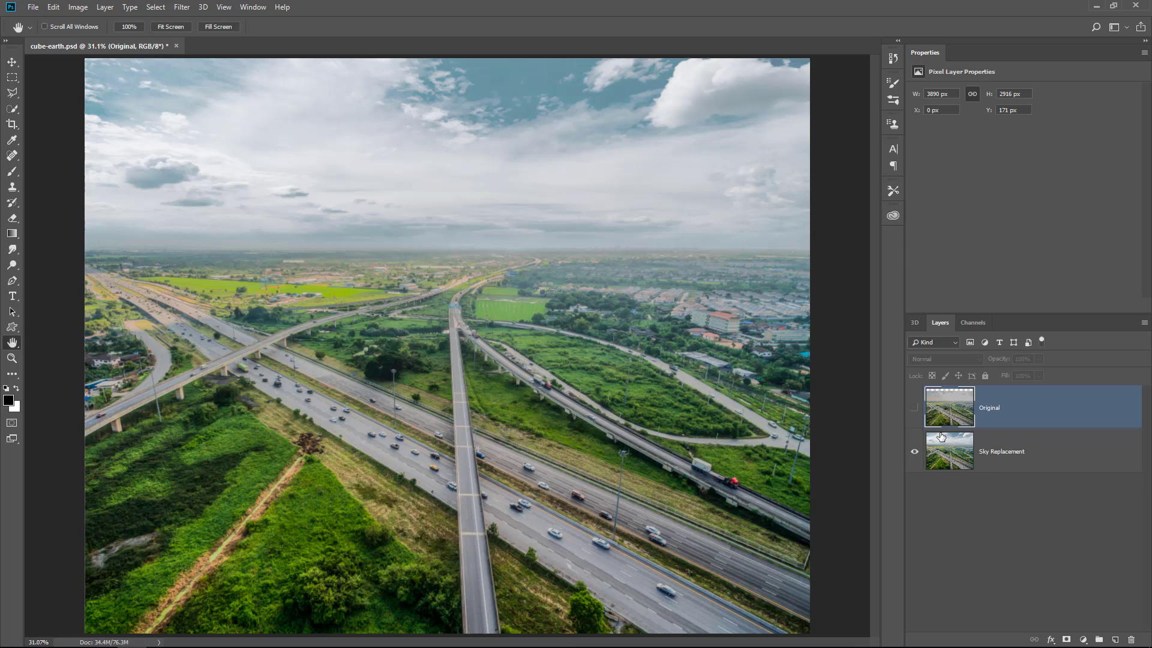
pyautogui.click(913, 413)
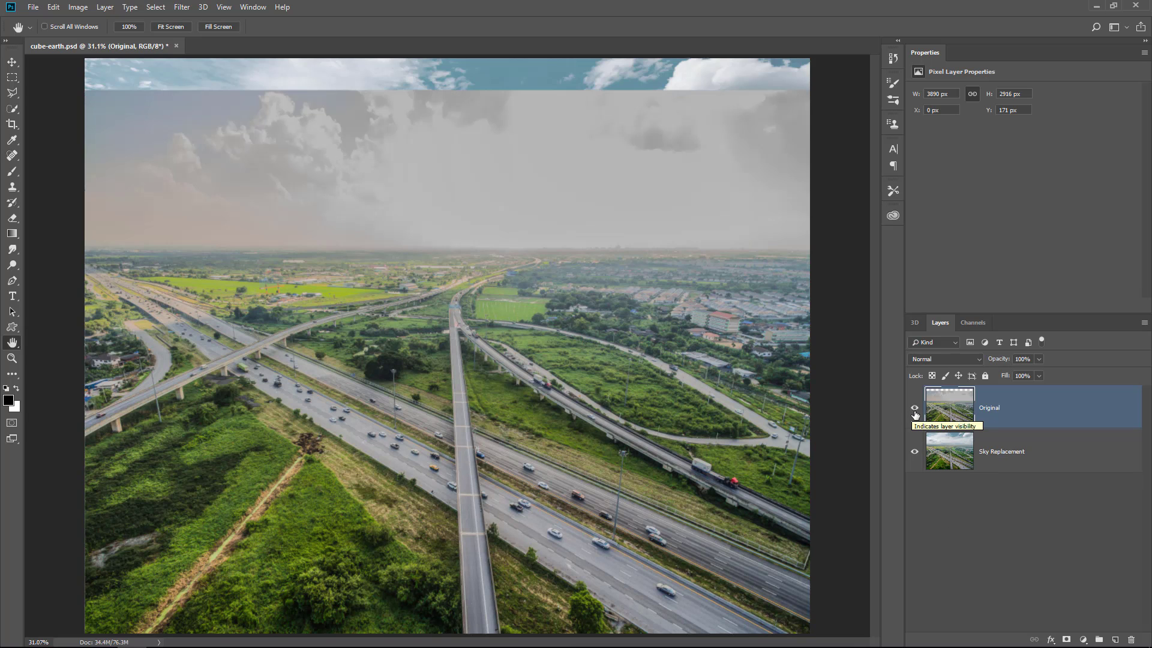
pyautogui.click(914, 412)
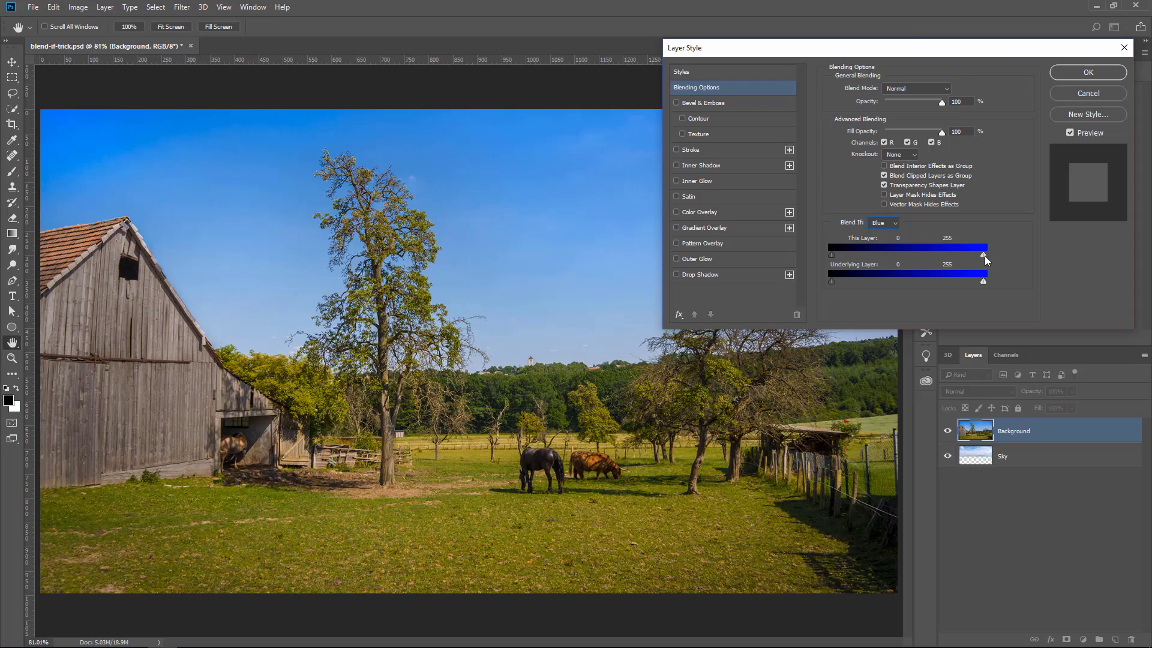
# Lower the white This Layer slider for the Blue channel in the Background layer's Blend If settings.
pyautogui.moveTo(984, 256); pyautogui.dragTo(947, 263)
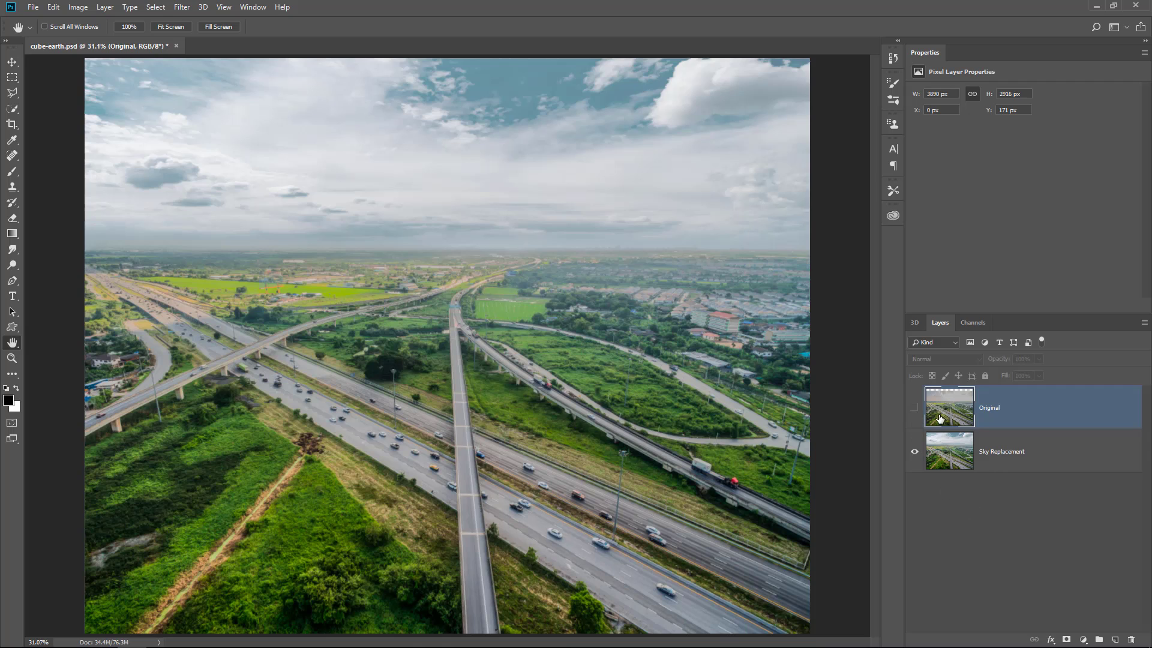
# Compare the Original layer with the sky replacement once more and delete the Original layer.
pyautogui.click(914, 419)
pyautogui.click(914, 419)
pyautogui.moveTo(970, 415); pyautogui.dragTo(1132, 637)
pyautogui.click(914, 409)
pyautogui.click(915, 409)
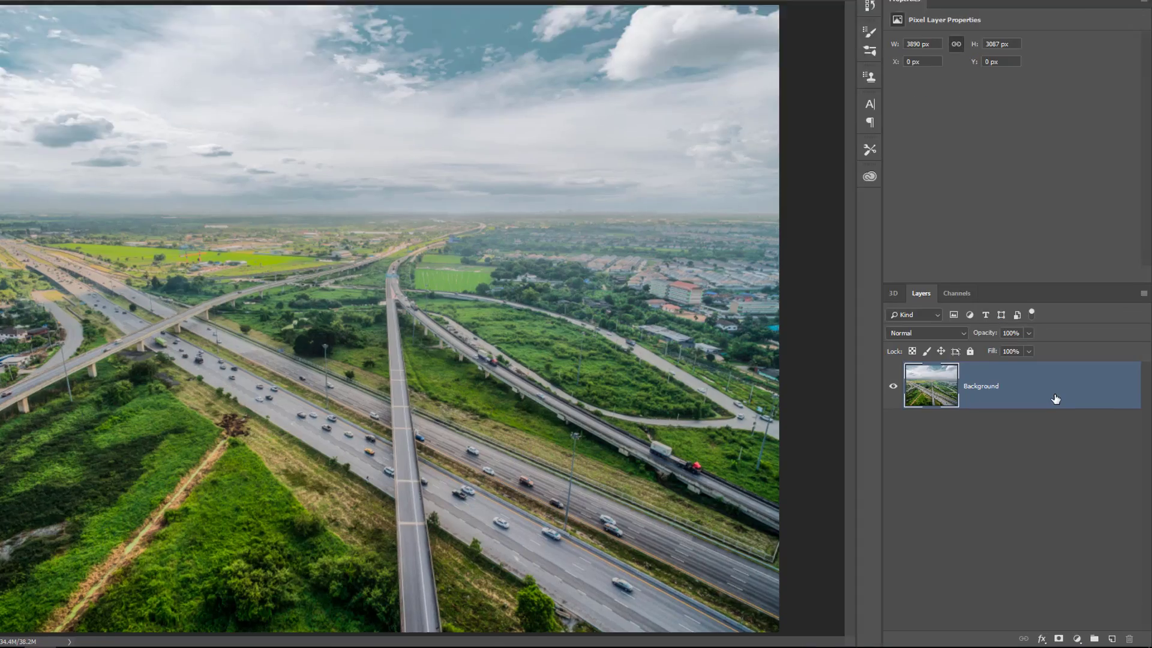
# Convert the Background layer to a smart object and duplicate it as a new smart object via copy.
pyautogui.rightClick(1055, 399)
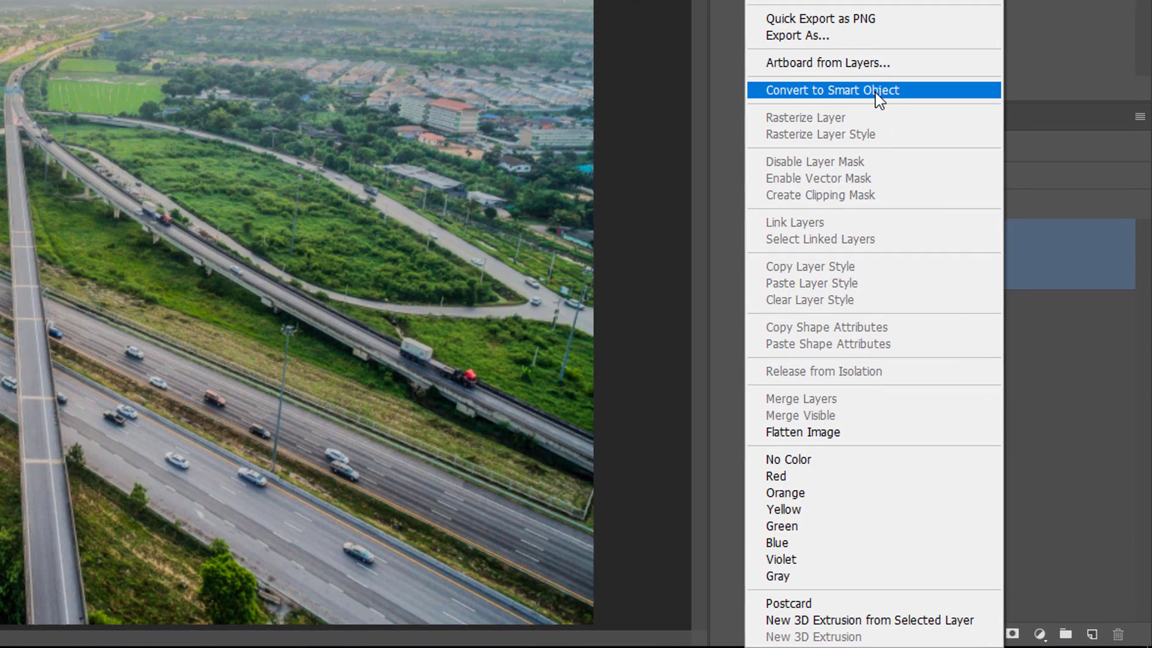
pyautogui.click(876, 91)
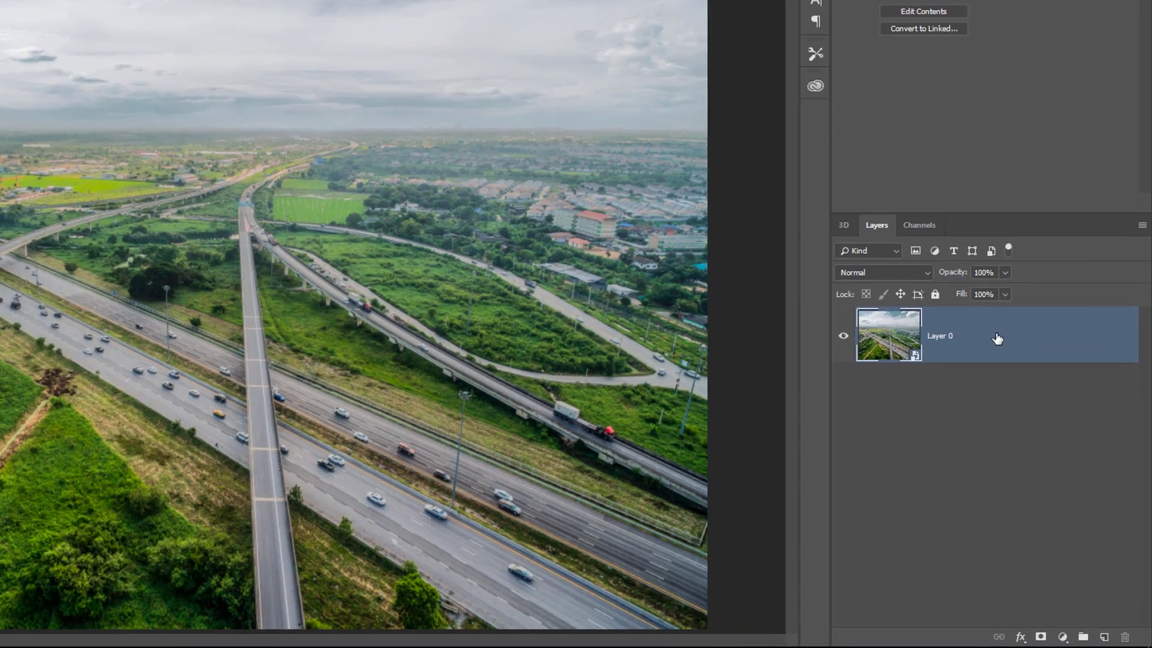
pyautogui.rightClick(1033, 410)
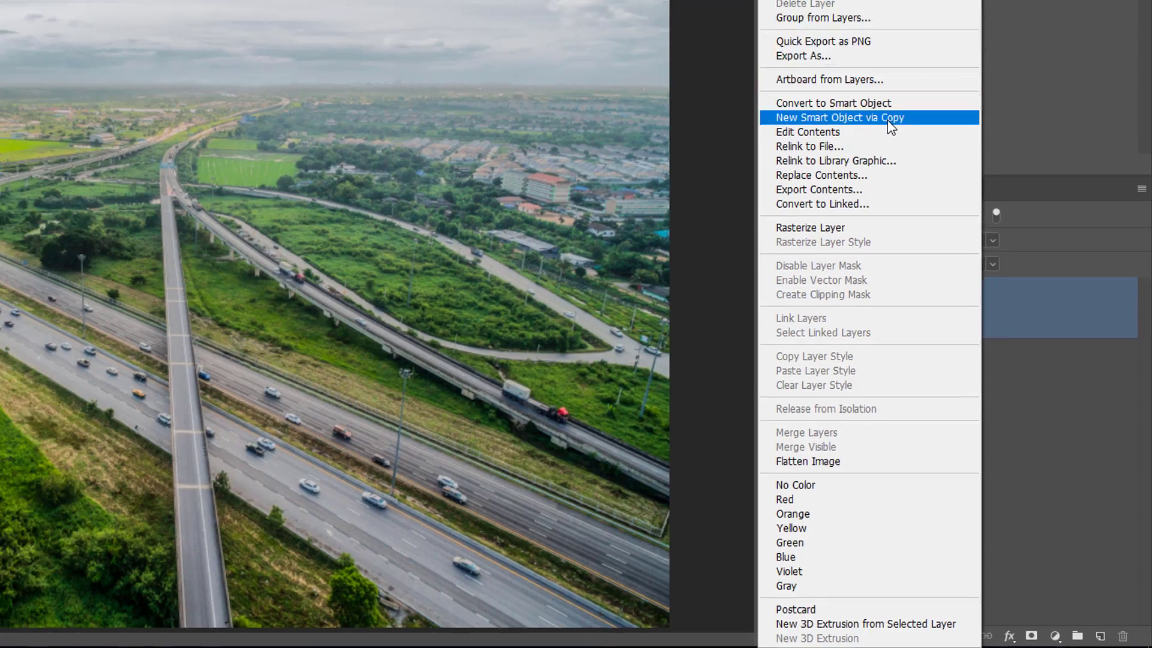
pyautogui.click(875, 96)
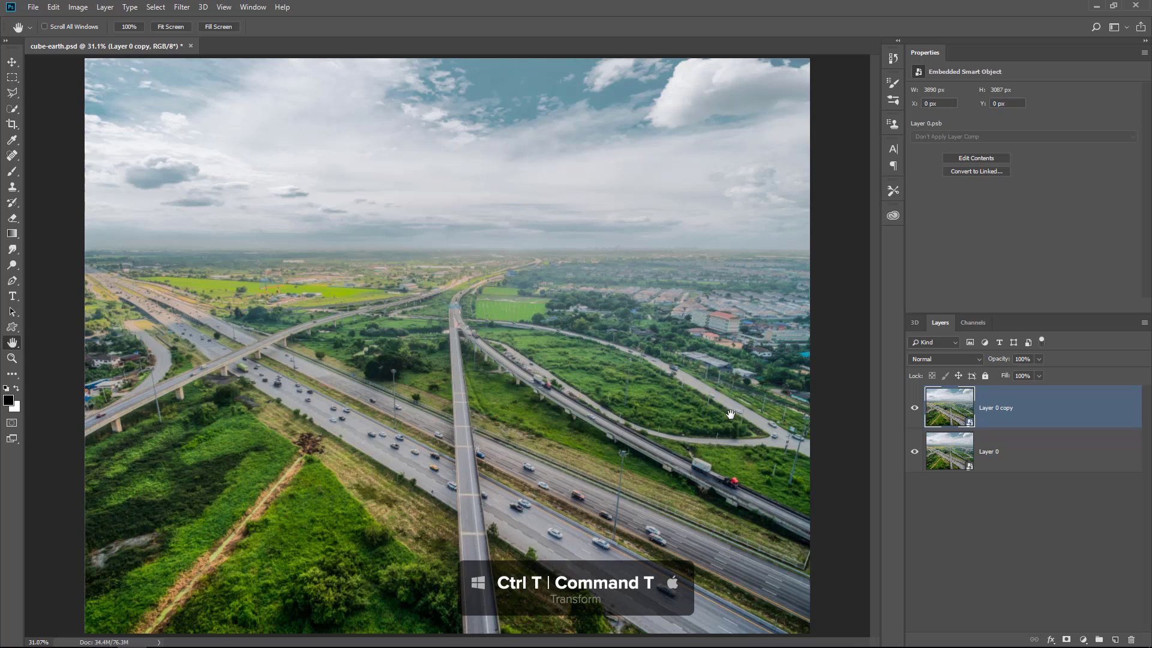
# Free Transform the layer copy, flipping it horizontally and rotating it 90° clockwise.
pyautogui.hotkey('ctrl', 't')
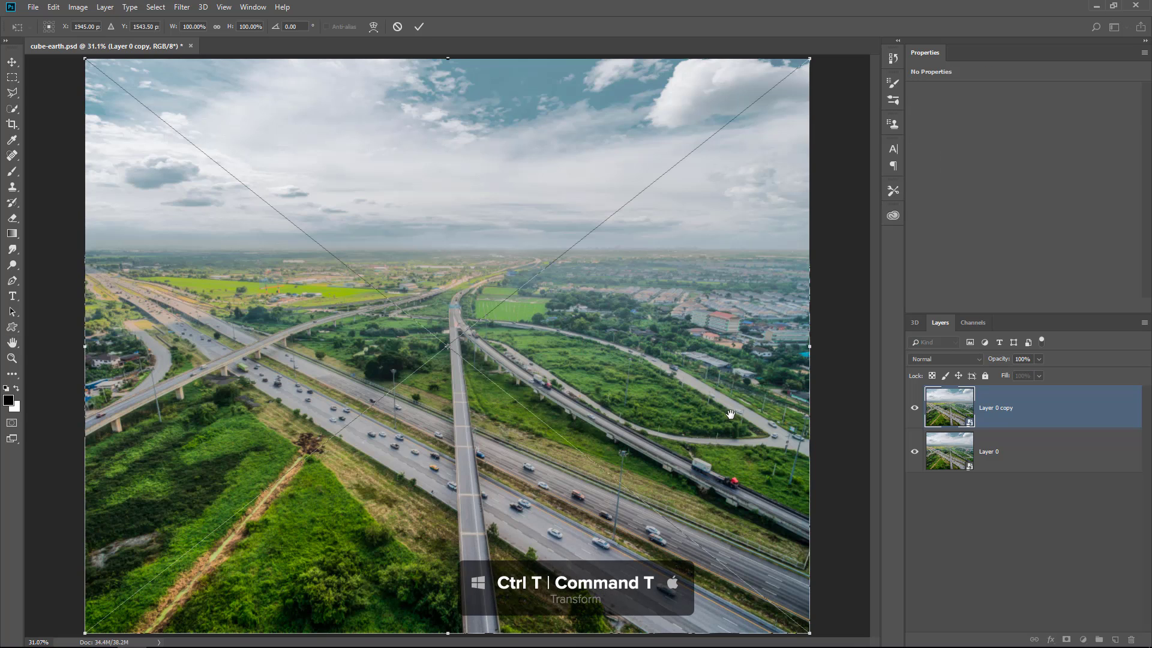
pyautogui.rightClick(603, 362)
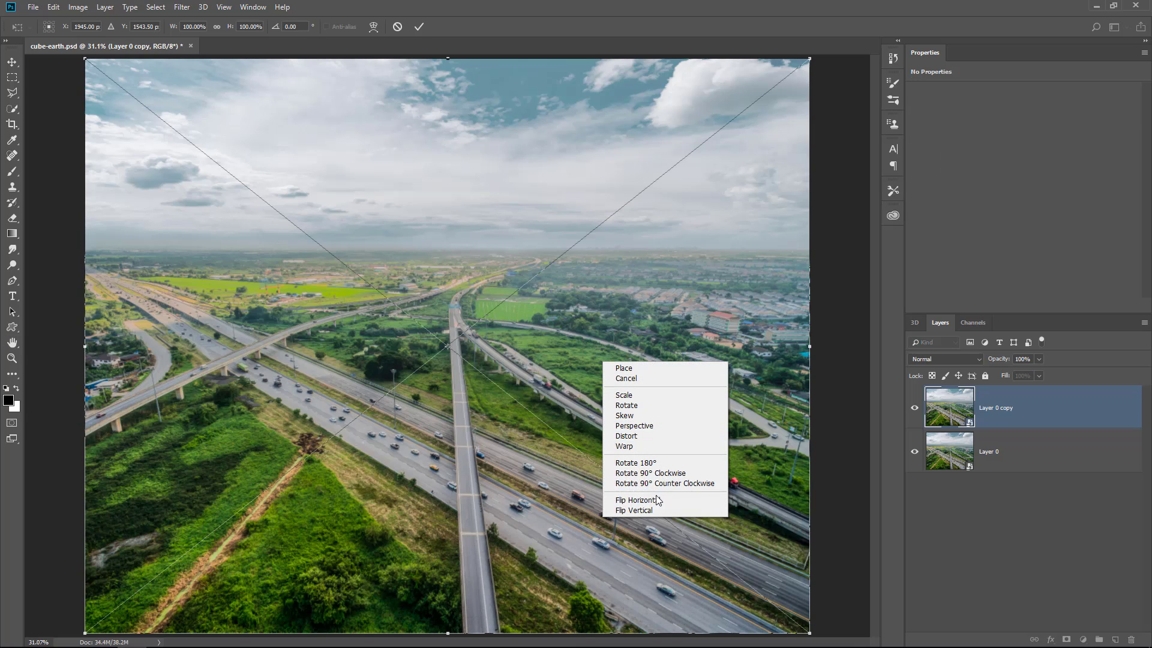
pyautogui.click(635, 500)
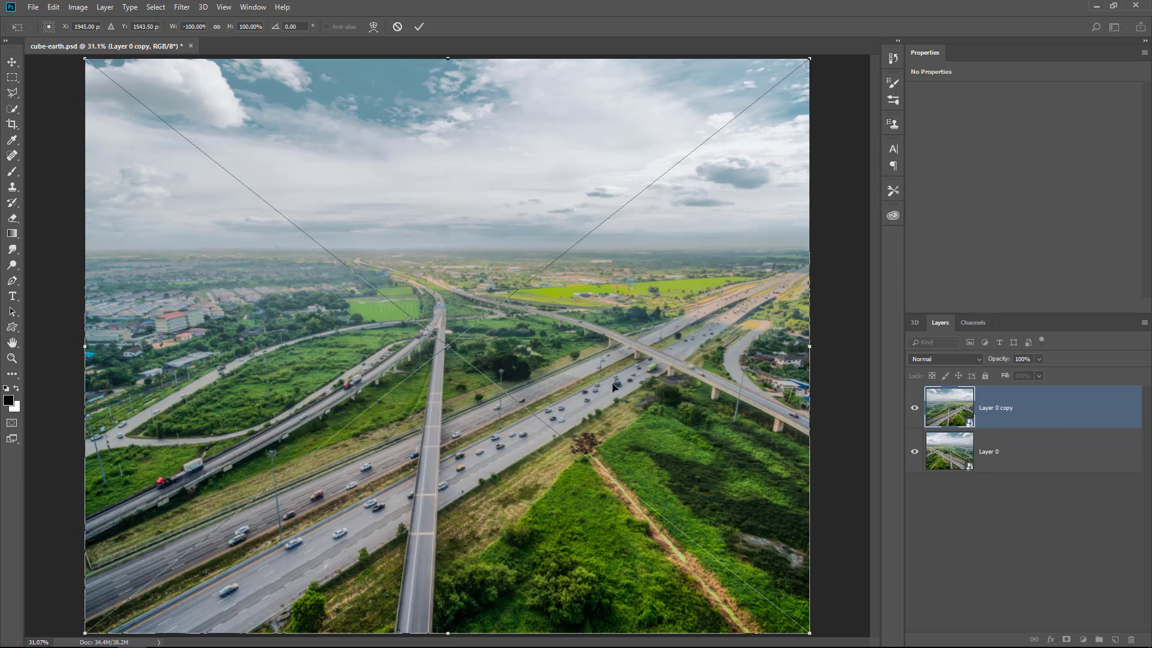
pyautogui.rightClick(612, 372)
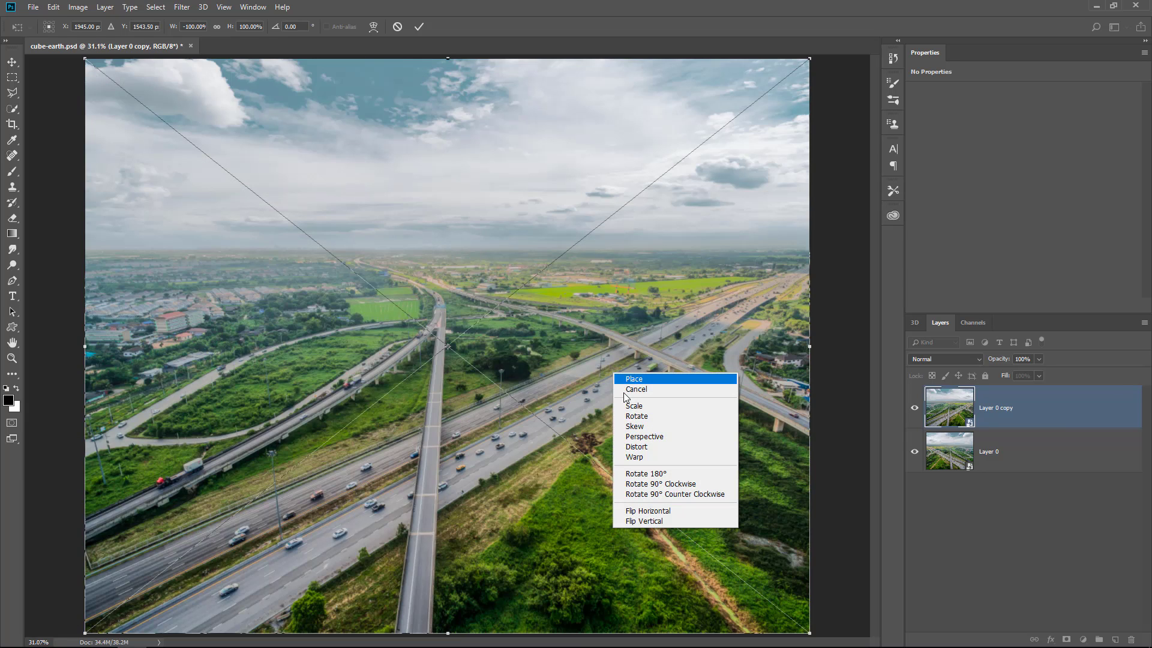
pyautogui.click(675, 486)
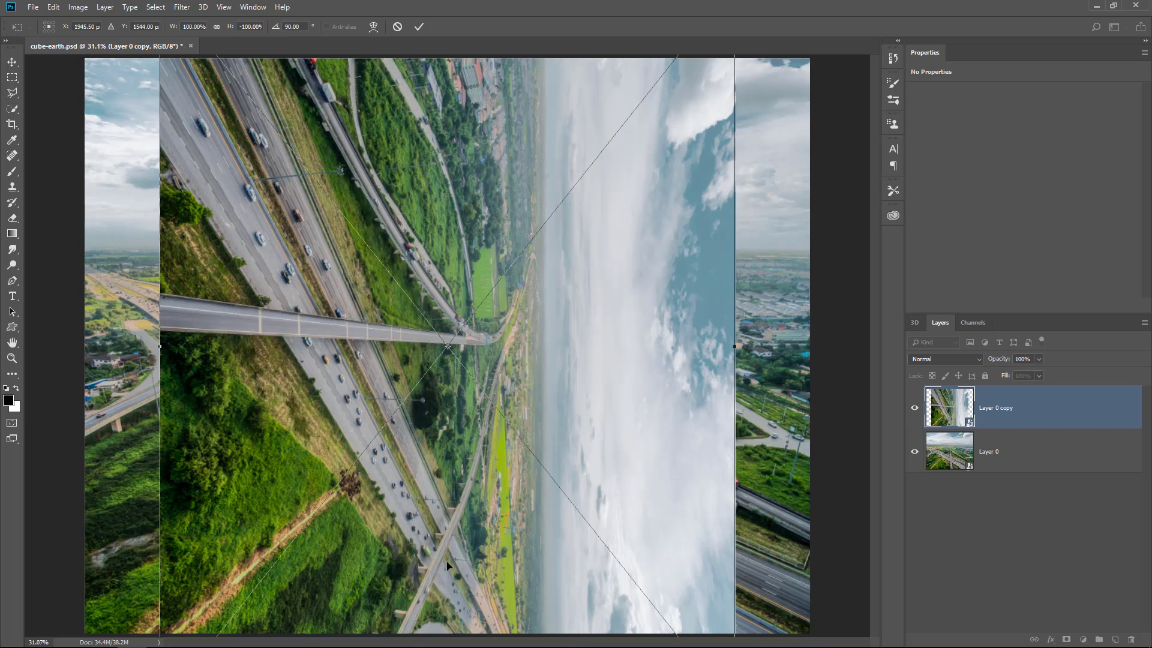
# Move the rotated copy flush with the canvas's bottom-left corner and apply the transform.
pyautogui.moveTo(447, 562); pyautogui.dragTo(476, 427)
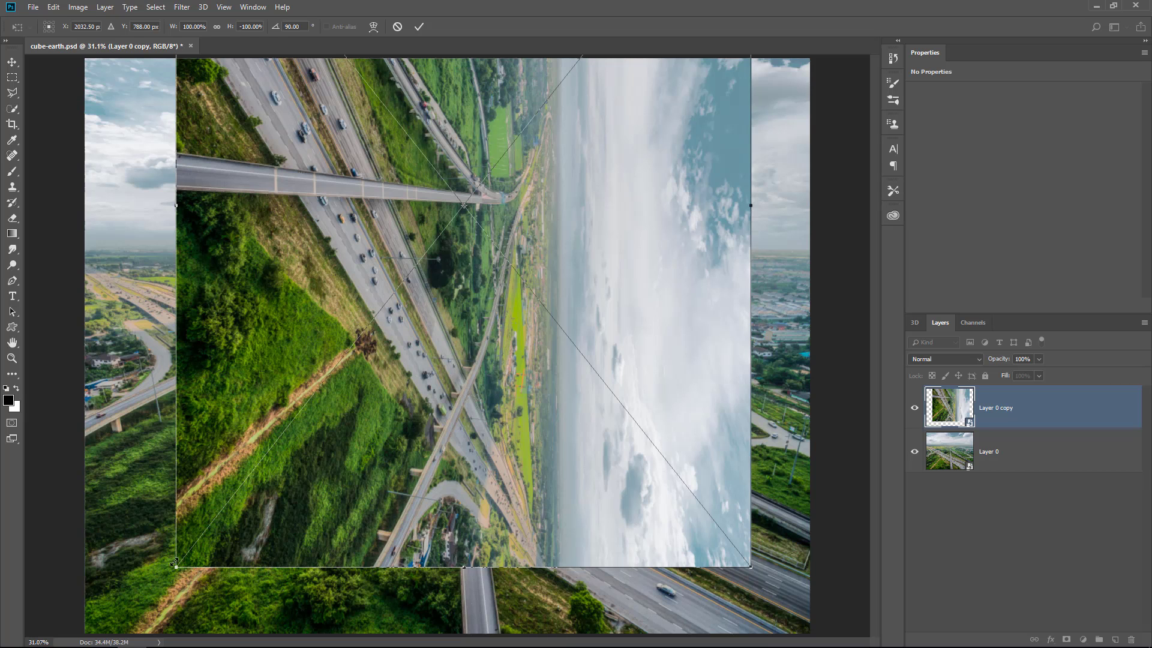
pyautogui.moveTo(273, 538); pyautogui.dragTo(182, 604)
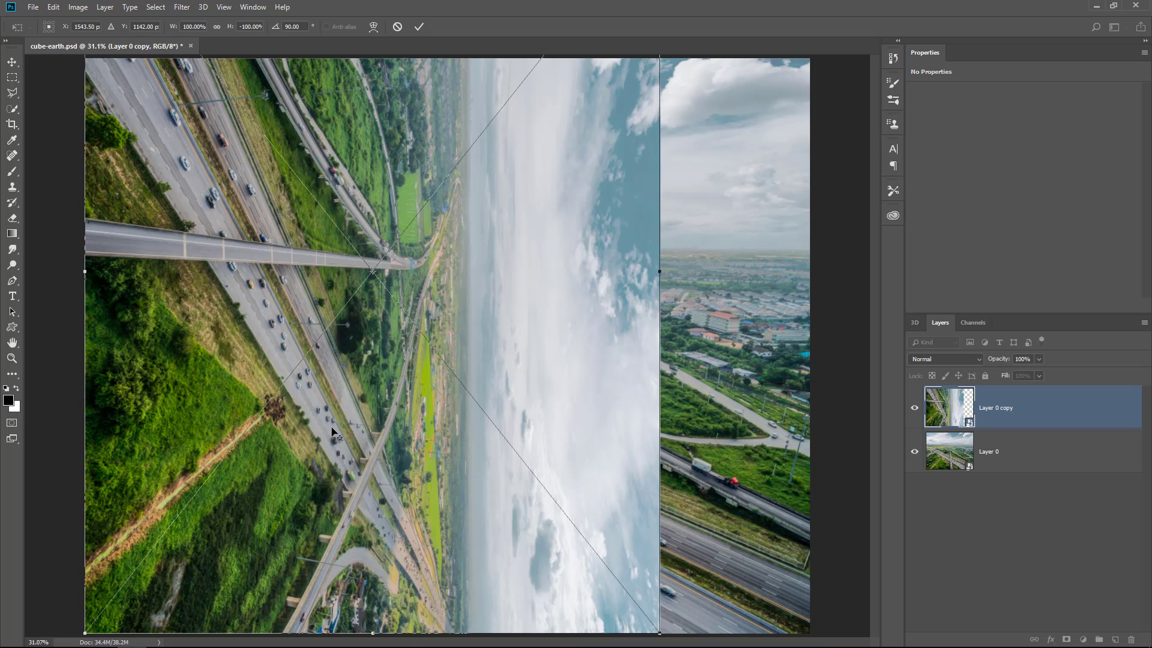
pyautogui.hotkey('ctrl', '-')
pyautogui.hotkey('ctrl', '-')
pyautogui.press('Return')
pyautogui.press('h')
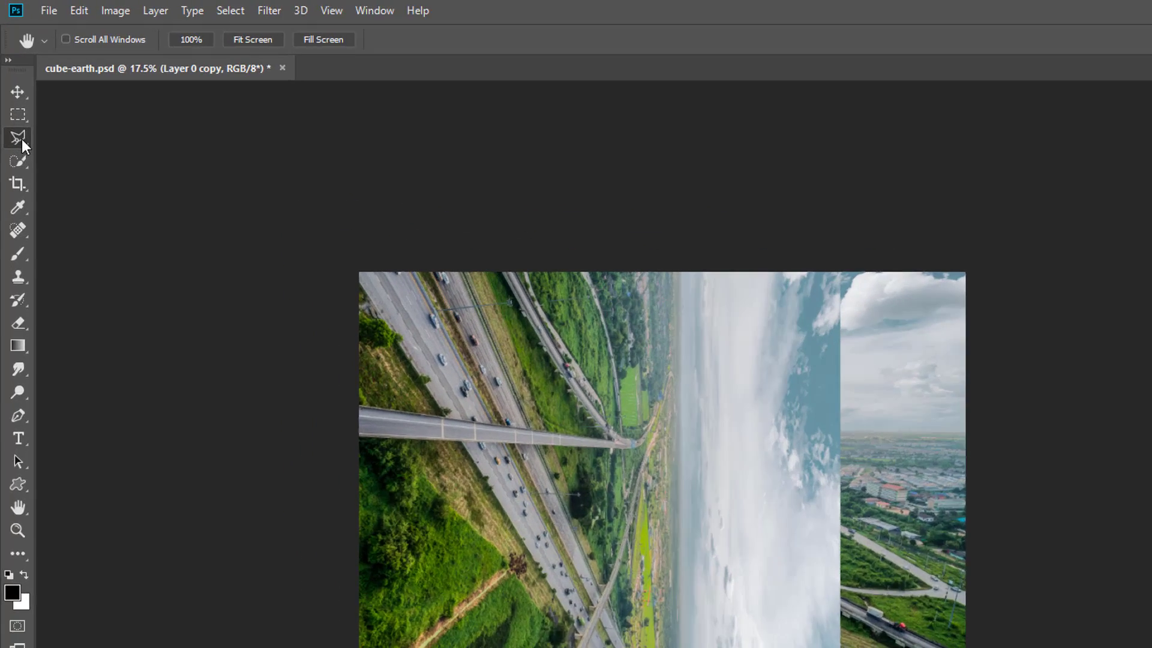
# With Layer 0 temporarily hidden, select the copy's upper-left triangular half using the Polygonal Lasso, cutting diagonally from its bottom-left to top-right corner.
pyautogui.click(12, 92)
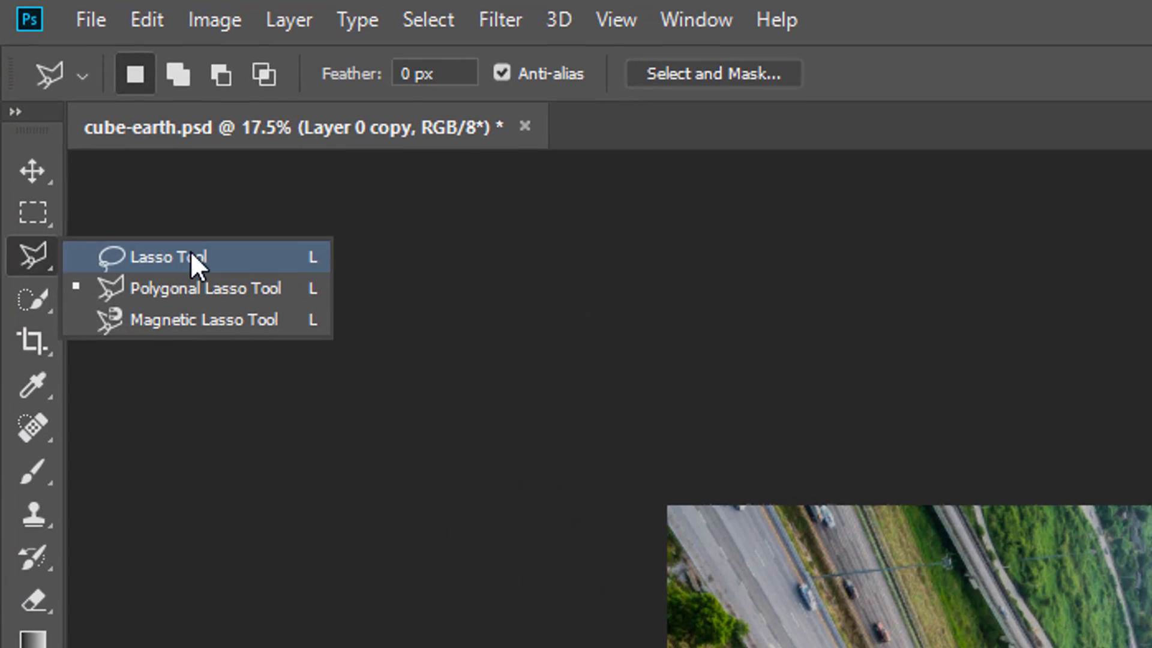
pyautogui.click(215, 290)
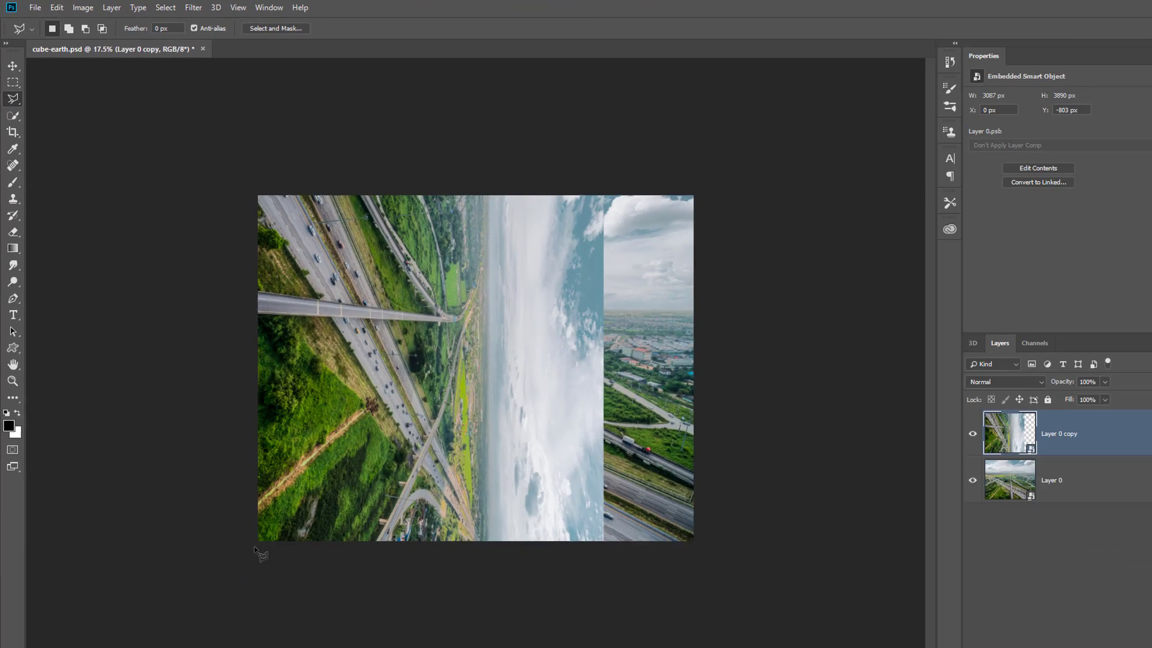
pyautogui.click(238, 513)
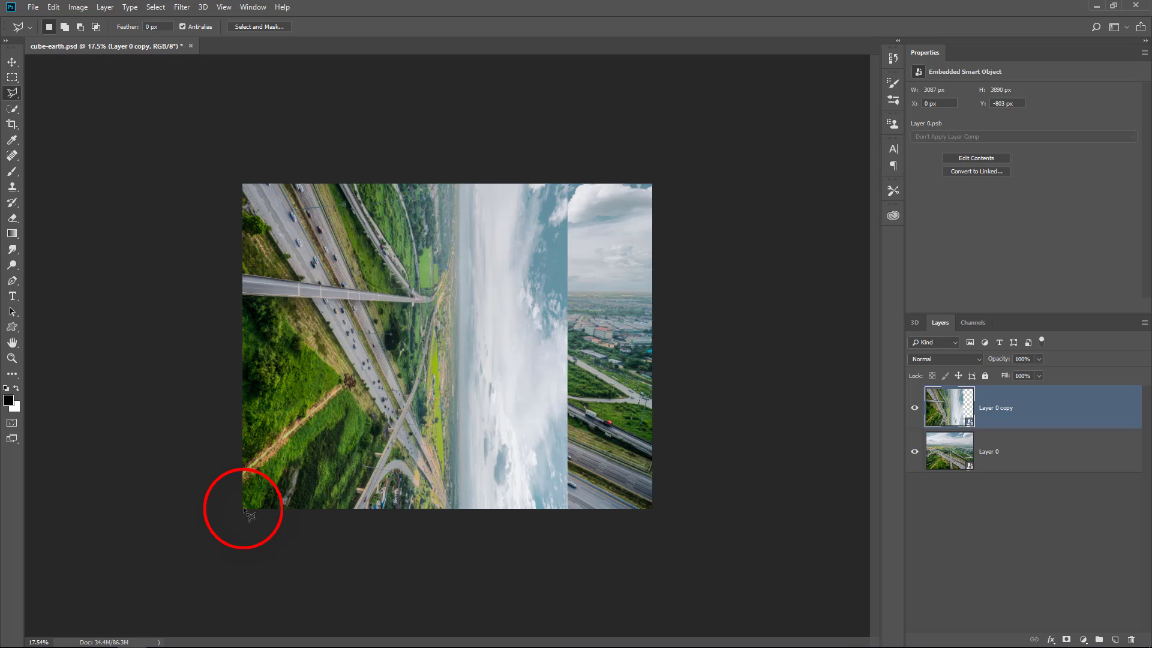
pyautogui.click(568, 185)
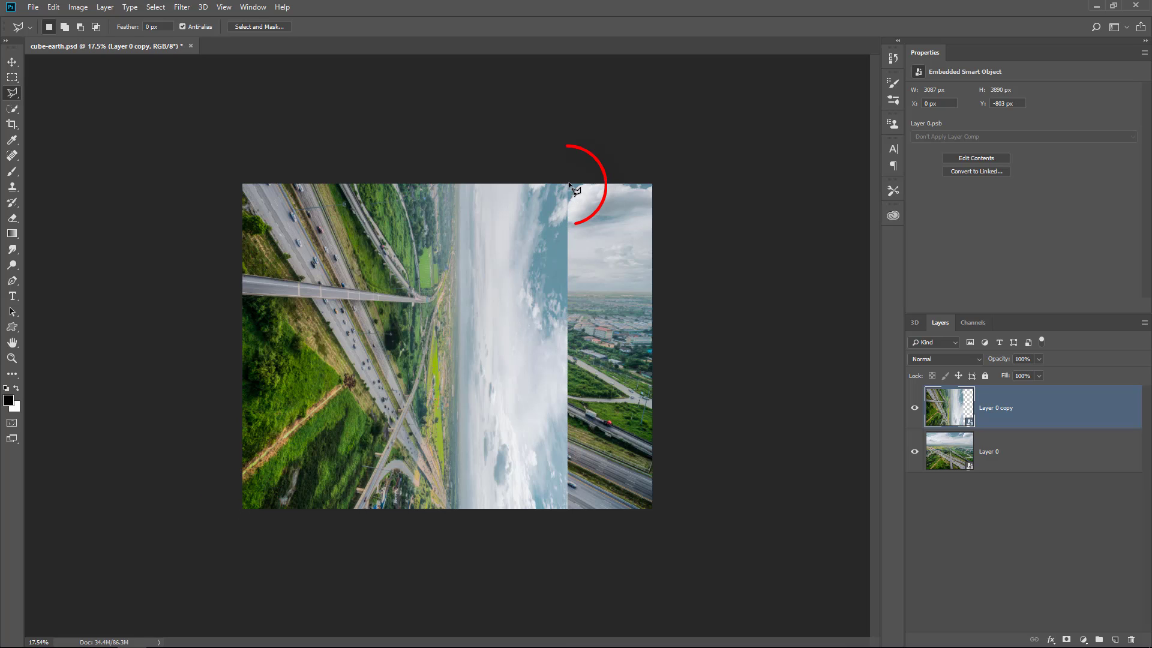
pyautogui.click(915, 451)
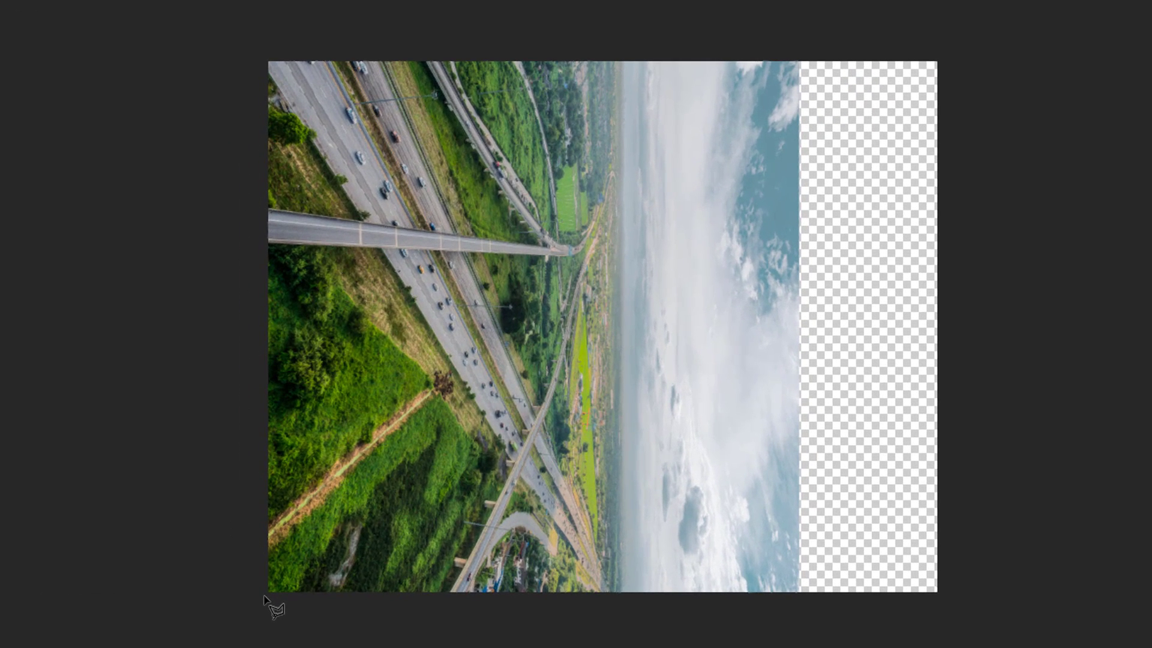
pyautogui.click(264, 595)
pyautogui.click(824, 38)
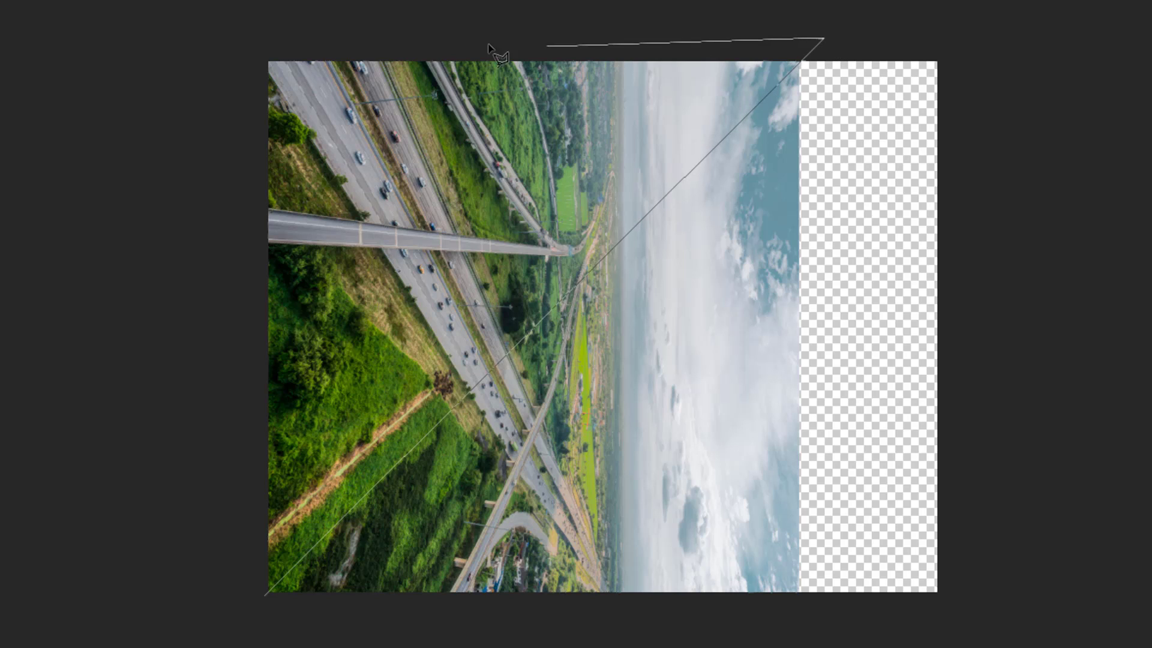
pyautogui.click(237, 33)
pyautogui.click(211, 618)
pyautogui.click(243, 632)
pyautogui.click(266, 597)
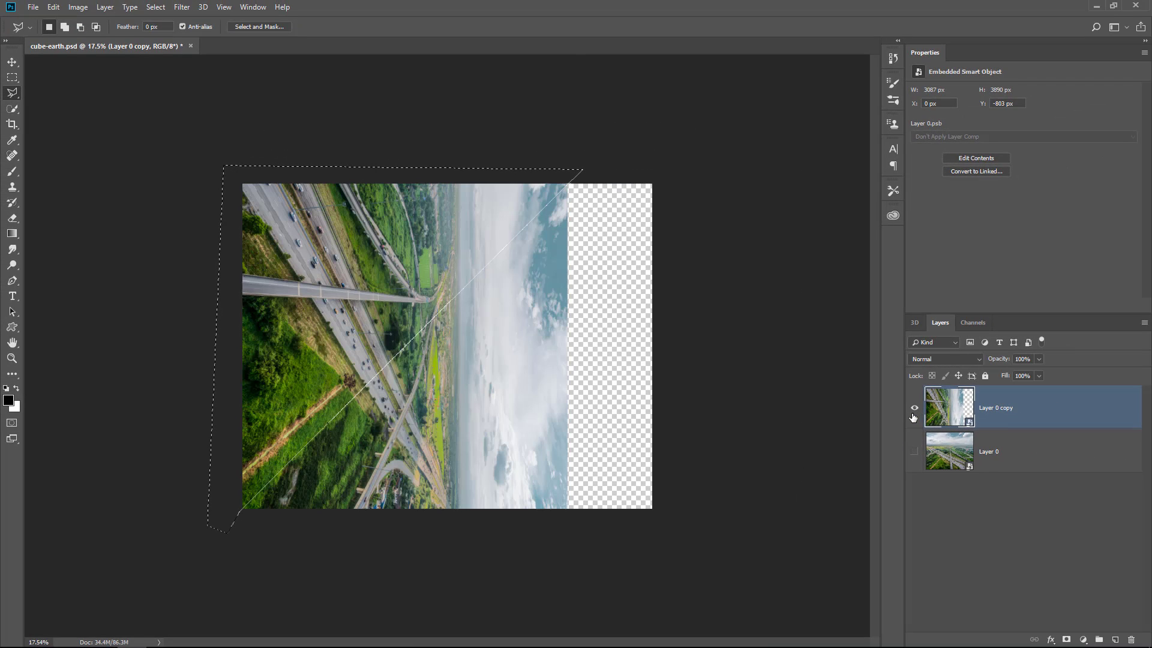
pyautogui.click(914, 451)
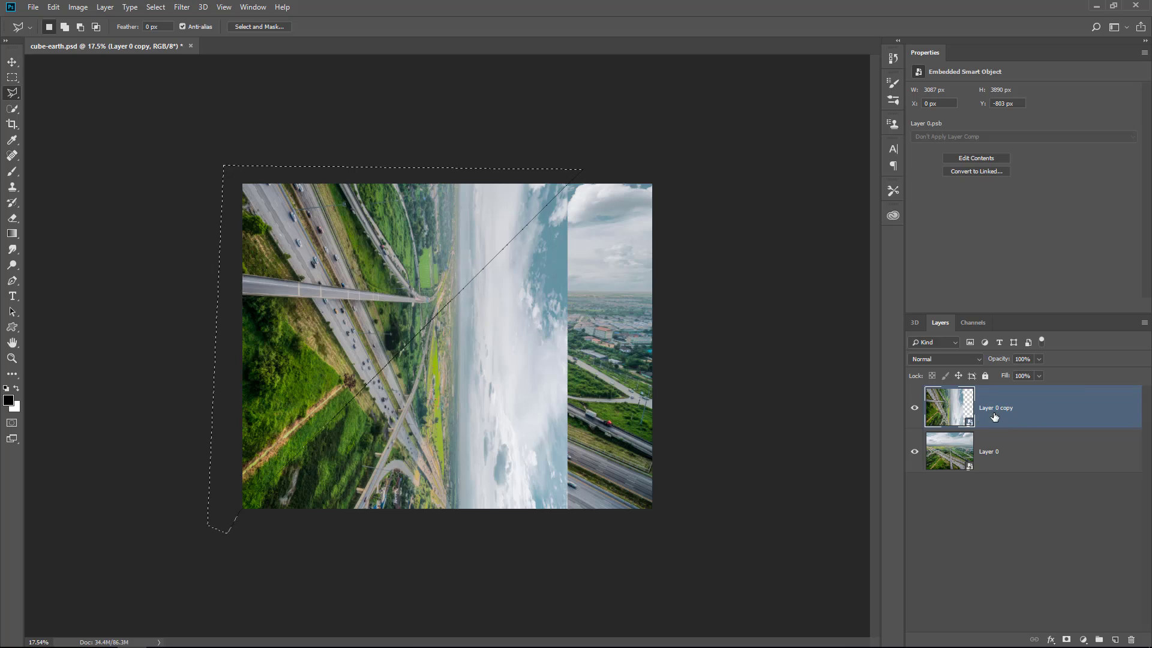
# Rename the rotated copy's layer as Side and the original image's layer as Top.
pyautogui.doubleClick(984, 403)
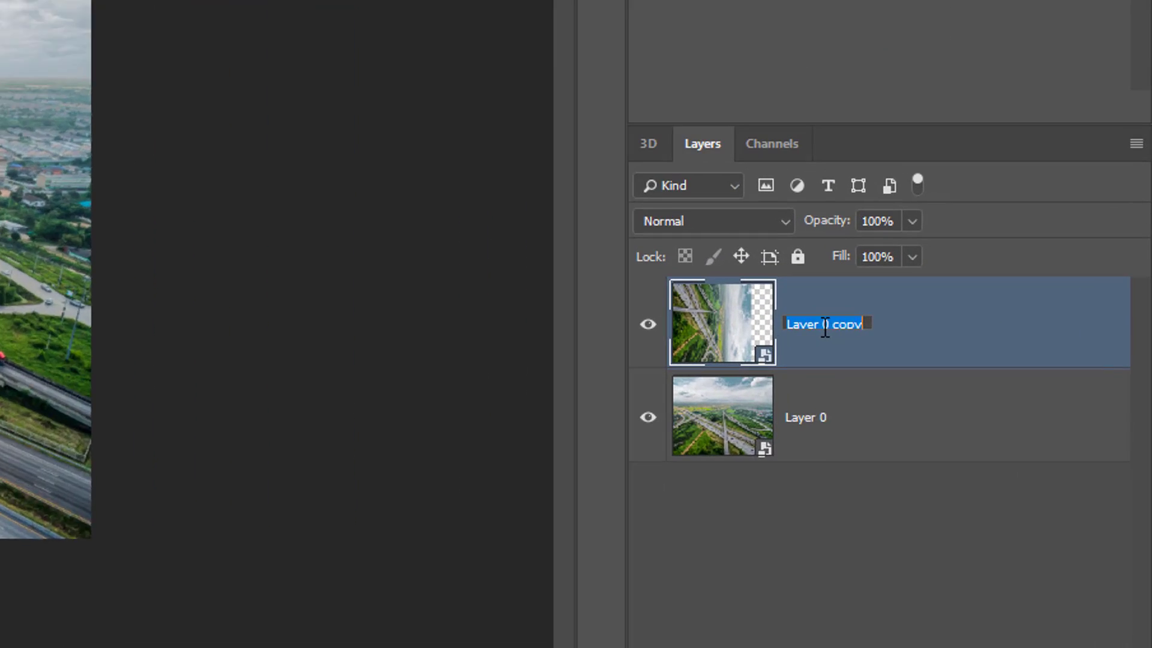
pyautogui.write('Side')
pyautogui.press('Return')
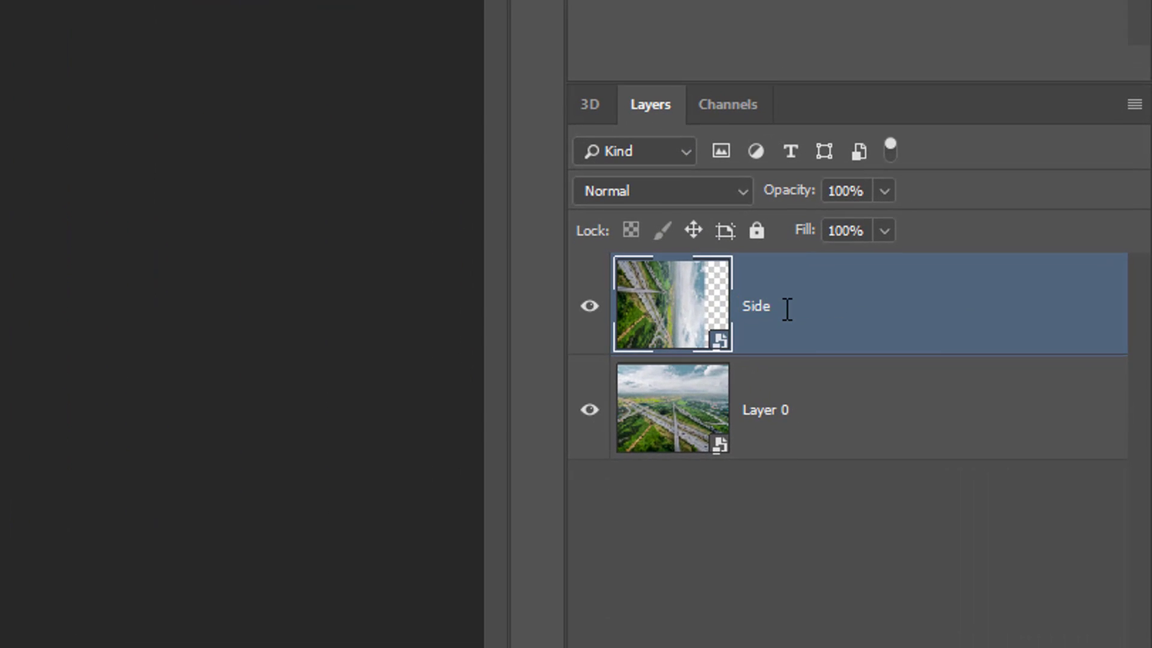
pyautogui.doubleClick(778, 414)
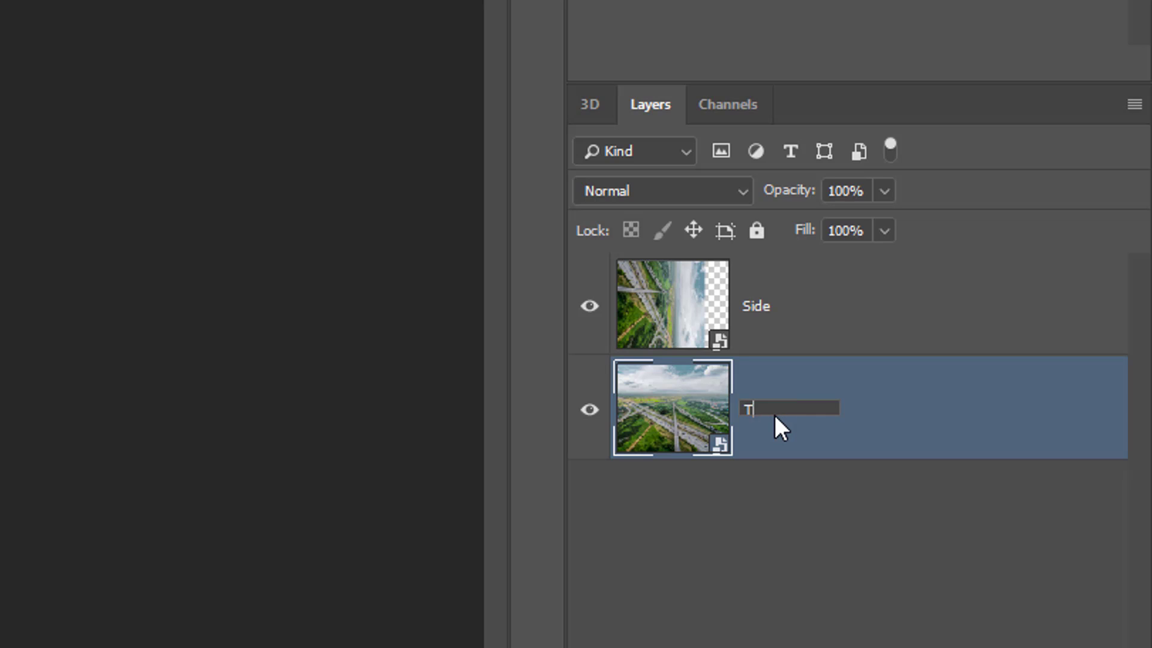
pyautogui.write('Top')
pyautogui.press('Return')
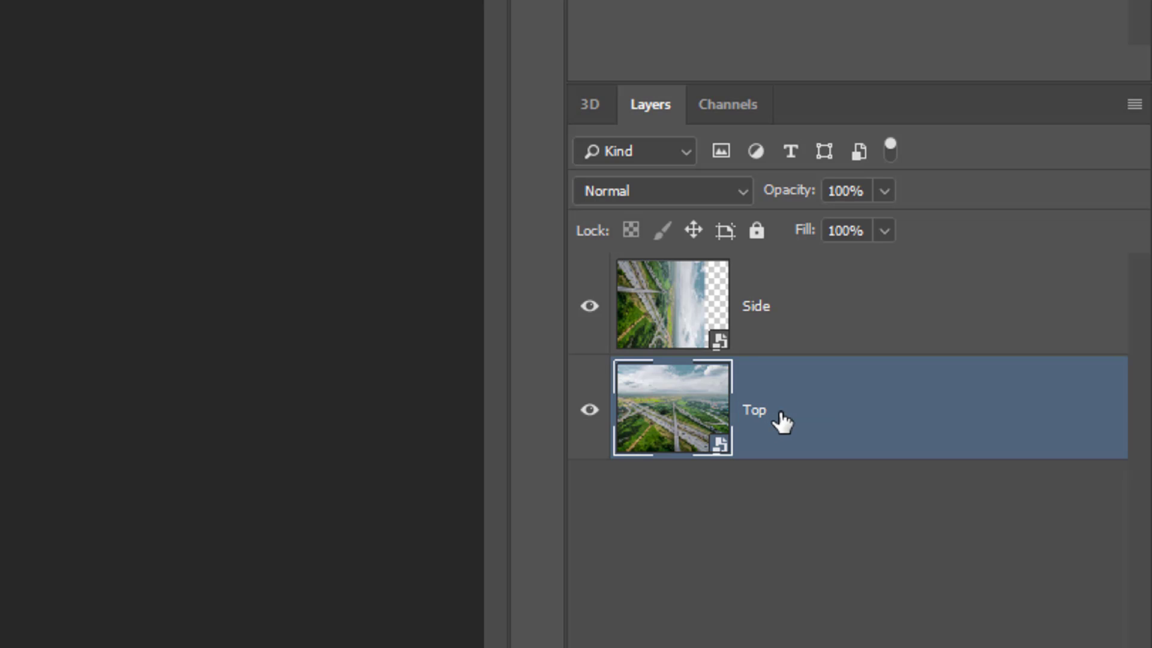
# Mask the Side layer with the triangular selection and invert the layer mask.
pyautogui.click(773, 329)
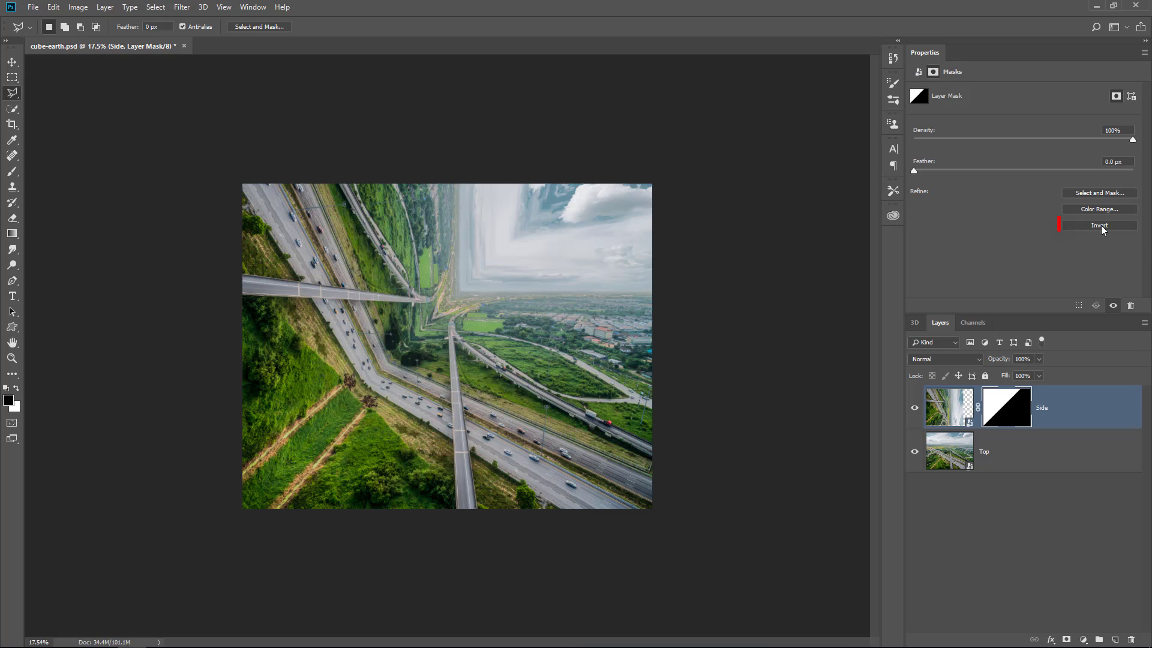
pyautogui.click(1101, 226)
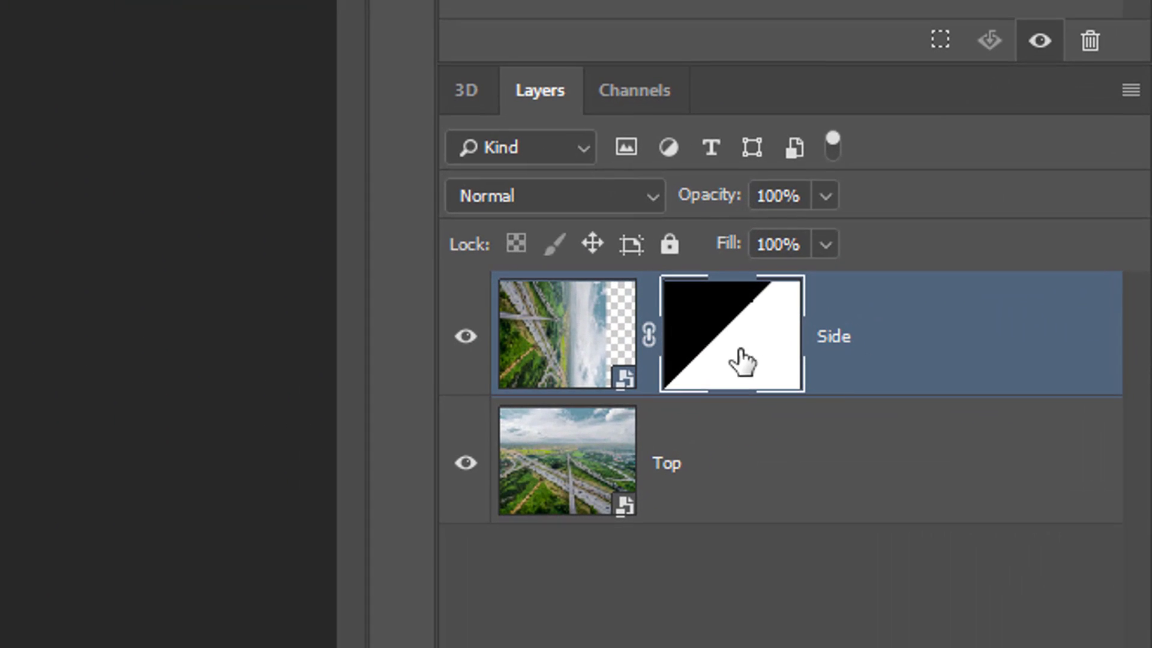
# Unlink the Side layer's image from its layer mask.
pyautogui.click(555, 359)
pyautogui.click(723, 329)
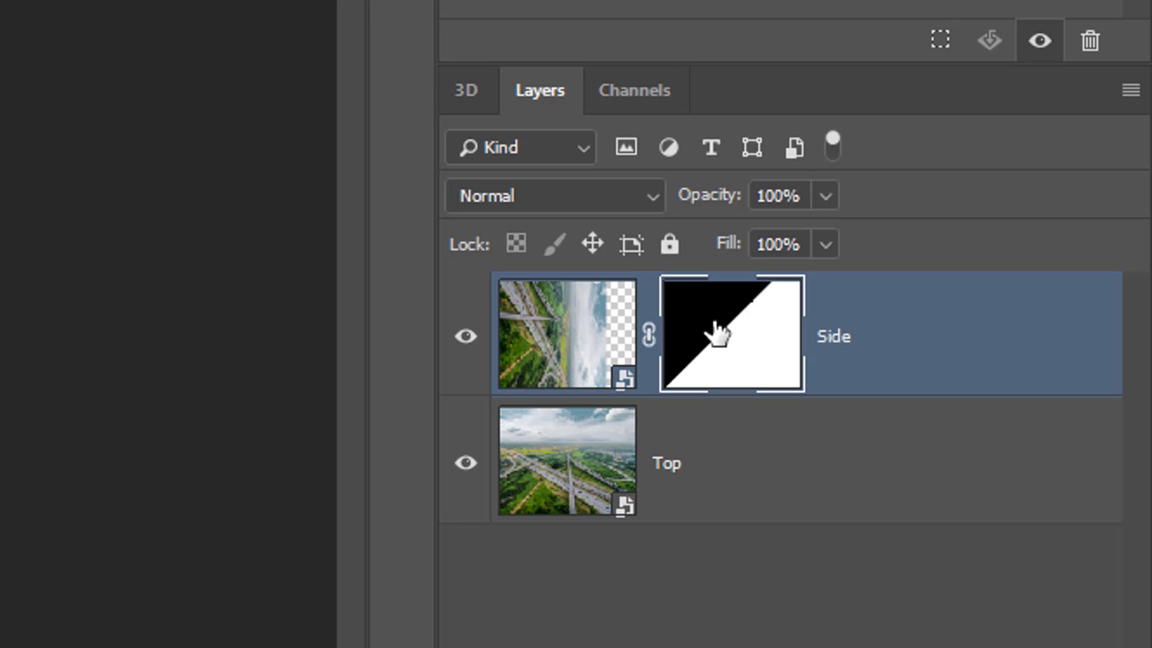
pyautogui.click(561, 334)
pyautogui.click(715, 327)
pyautogui.click(546, 348)
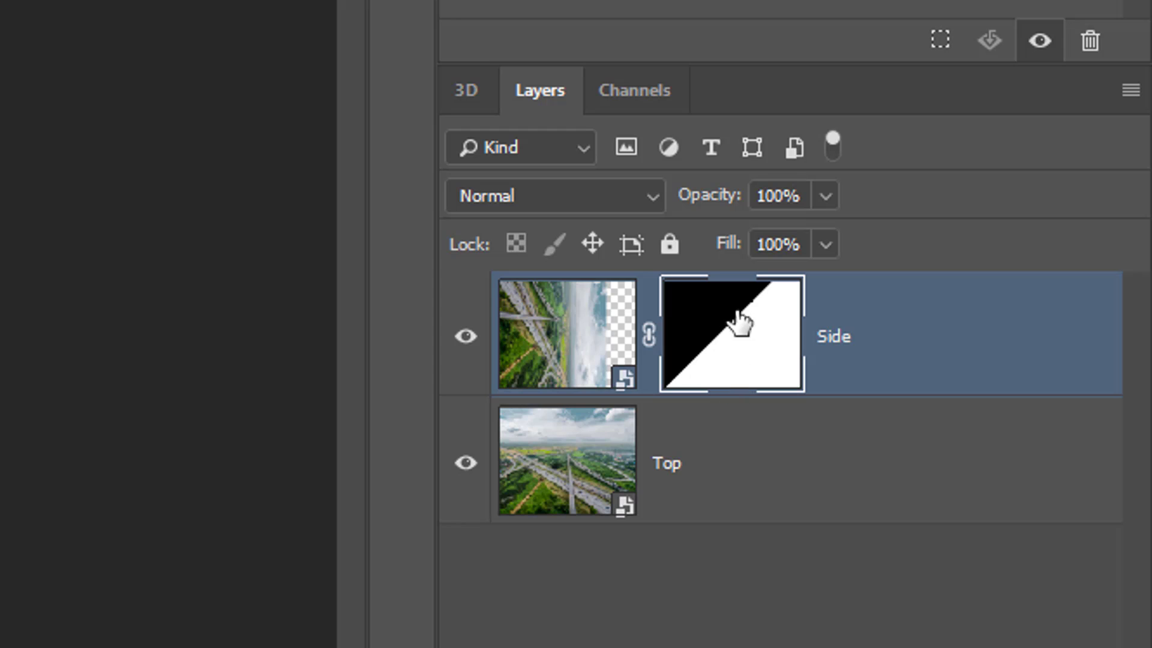
pyautogui.click(648, 337)
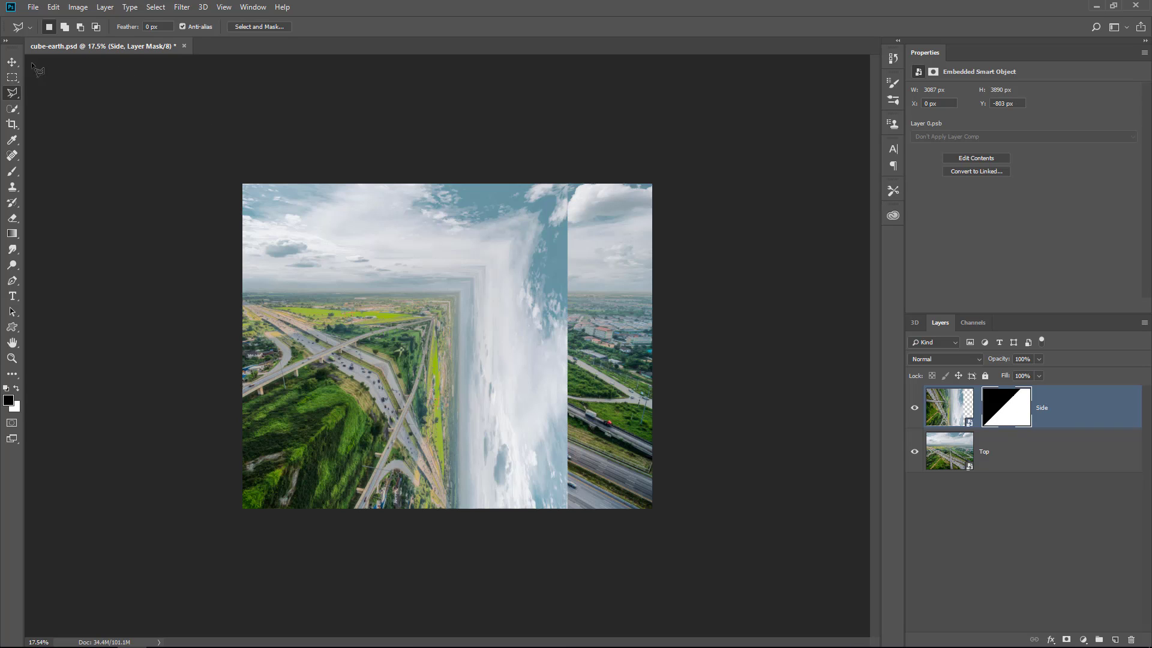
# Move the Side layer's diagonal mask toward the right of the canvas, and hide the Top layer.
pyautogui.click(11, 63)
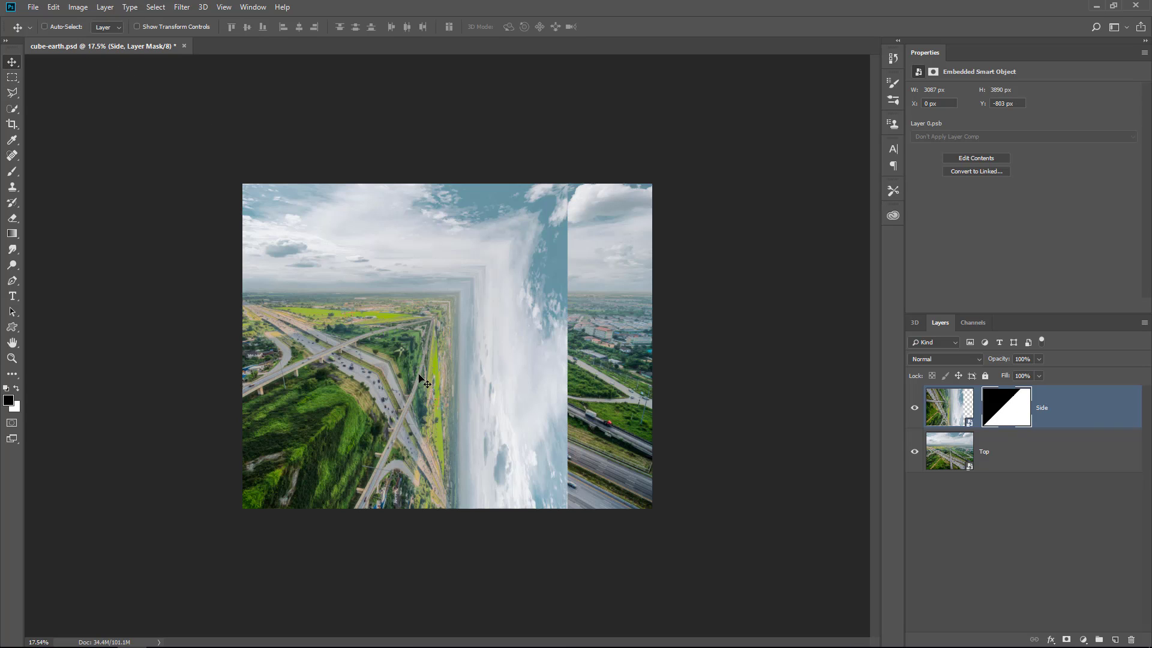
pyautogui.moveTo(385, 387); pyautogui.dragTo(515, 401)
pyautogui.click(915, 452)
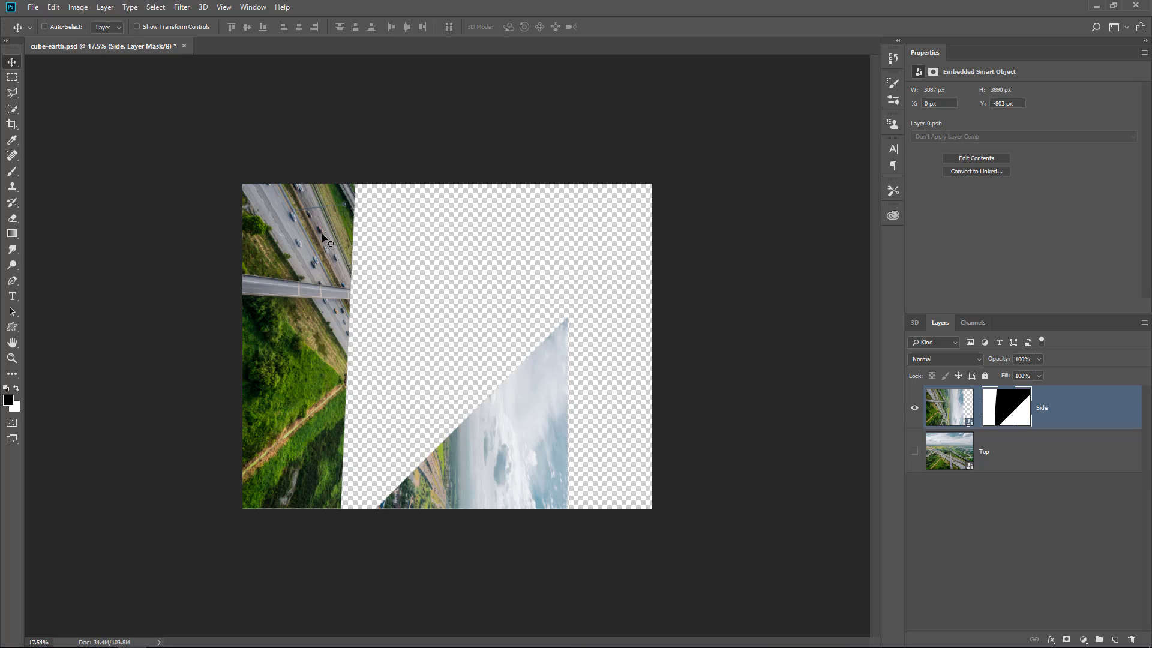
# Select the leftover visible strip along the canvas's left edge with a rectangular marquee and fill it with black on the Side layer's mask.
pyautogui.click(12, 78)
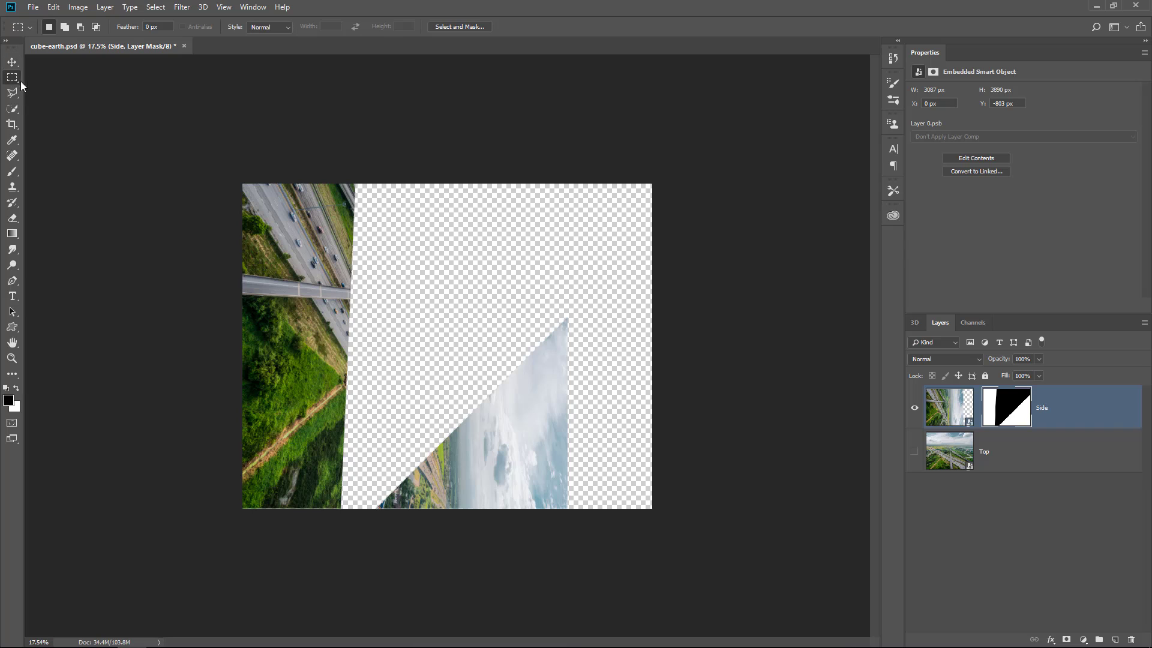
pyautogui.moveTo(137, 117); pyautogui.dragTo(359, 542)
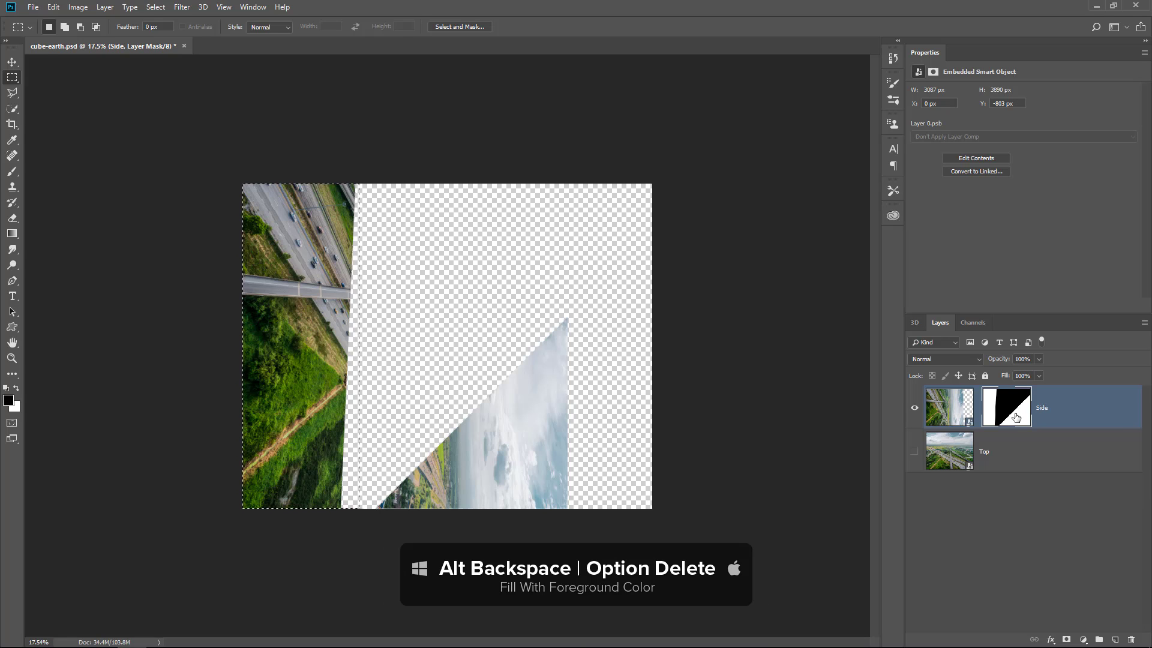
pyautogui.hotkey('alt', 'BackSpace')
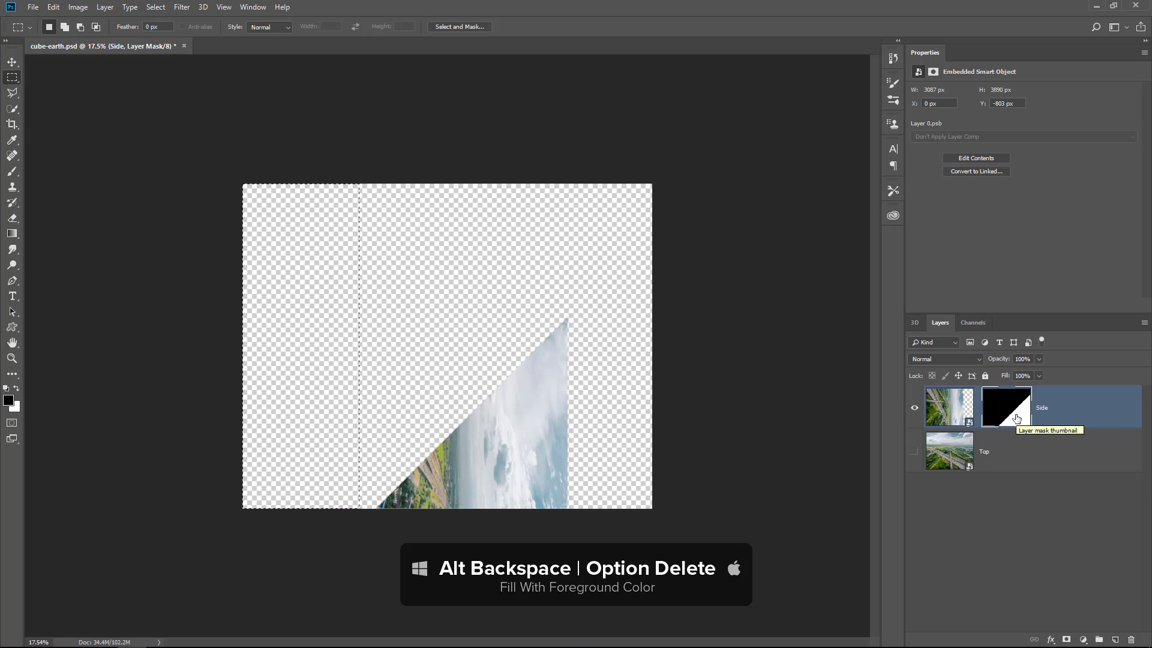
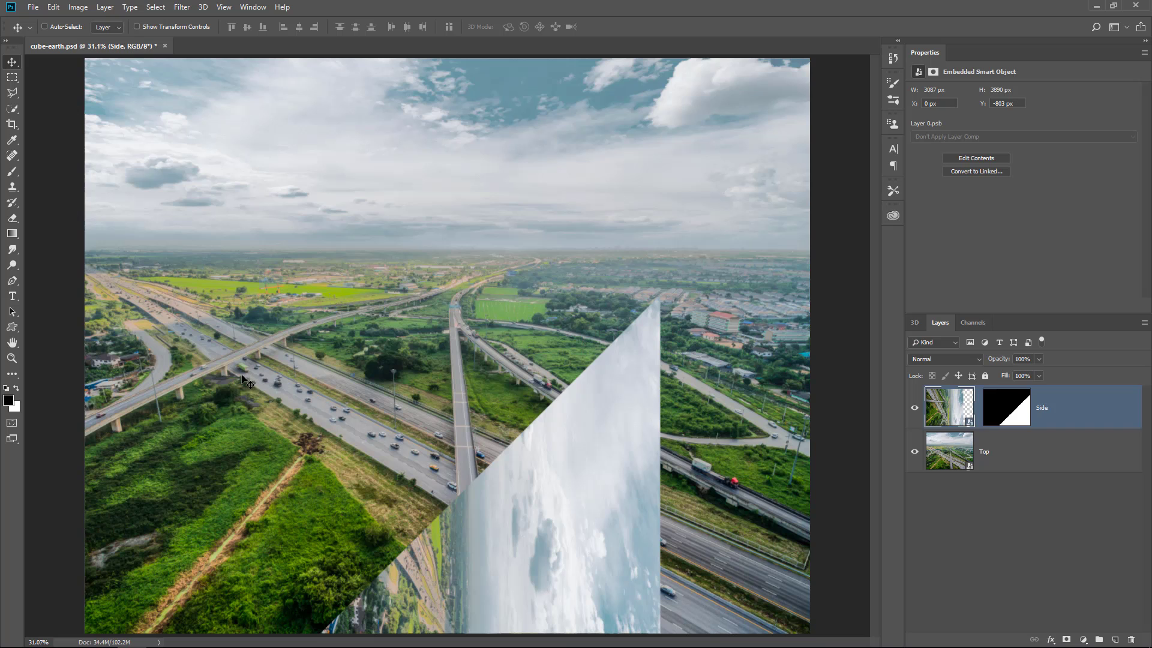
# With both layers visible, reposition the Side layer's image under its mask so the truck roads meet across the diagonal edge.
pyautogui.moveTo(217, 376); pyautogui.dragTo(404, 376)
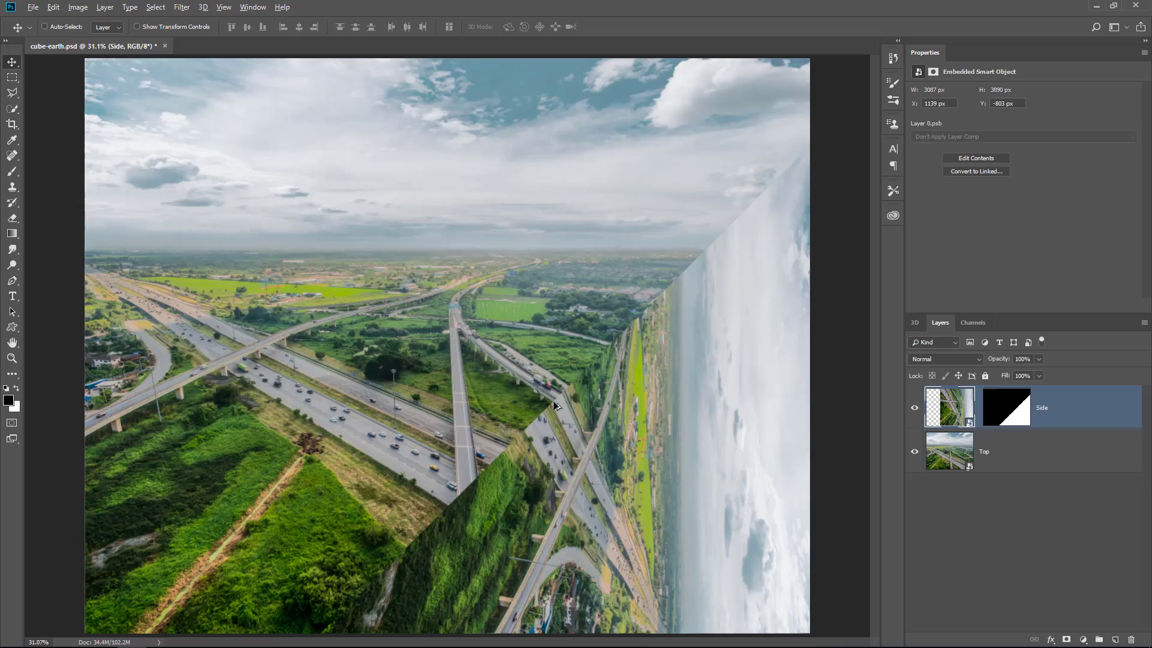
pyautogui.scroll(5, 554, 400)
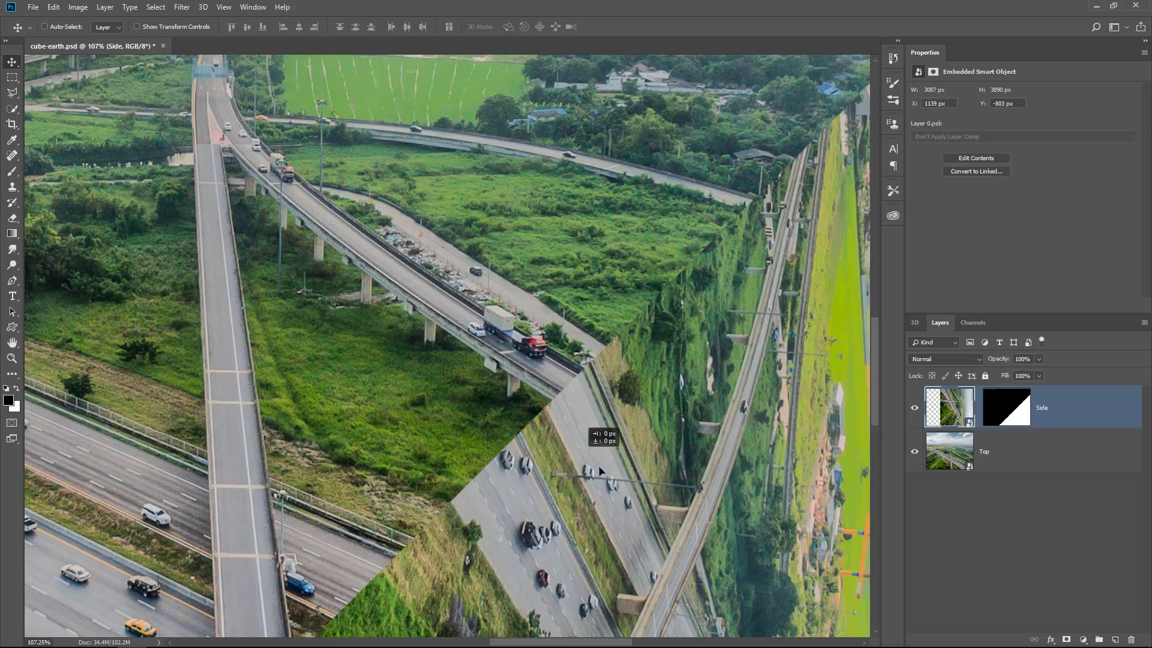
pyautogui.moveTo(576, 456); pyautogui.dragTo(694, 449)
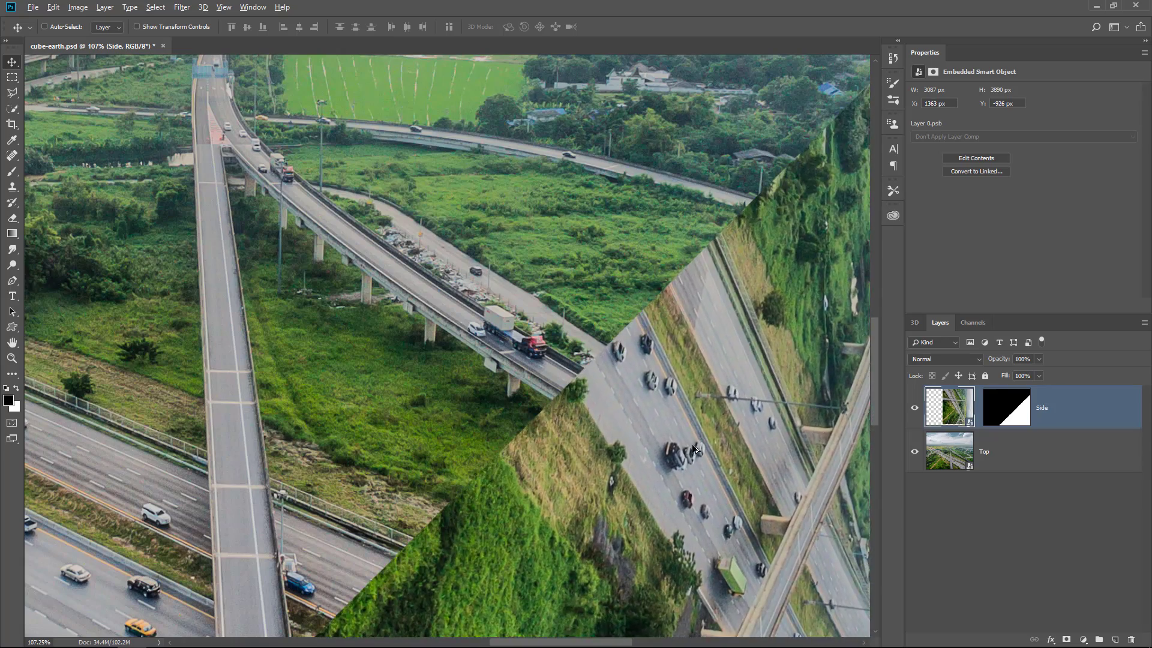
pyautogui.scroll(-5, 696, 449)
pyautogui.moveTo(709, 516); pyautogui.dragTo(705, 455)
pyautogui.scroll(5, 644, 439)
pyautogui.scroll(2, 643, 438)
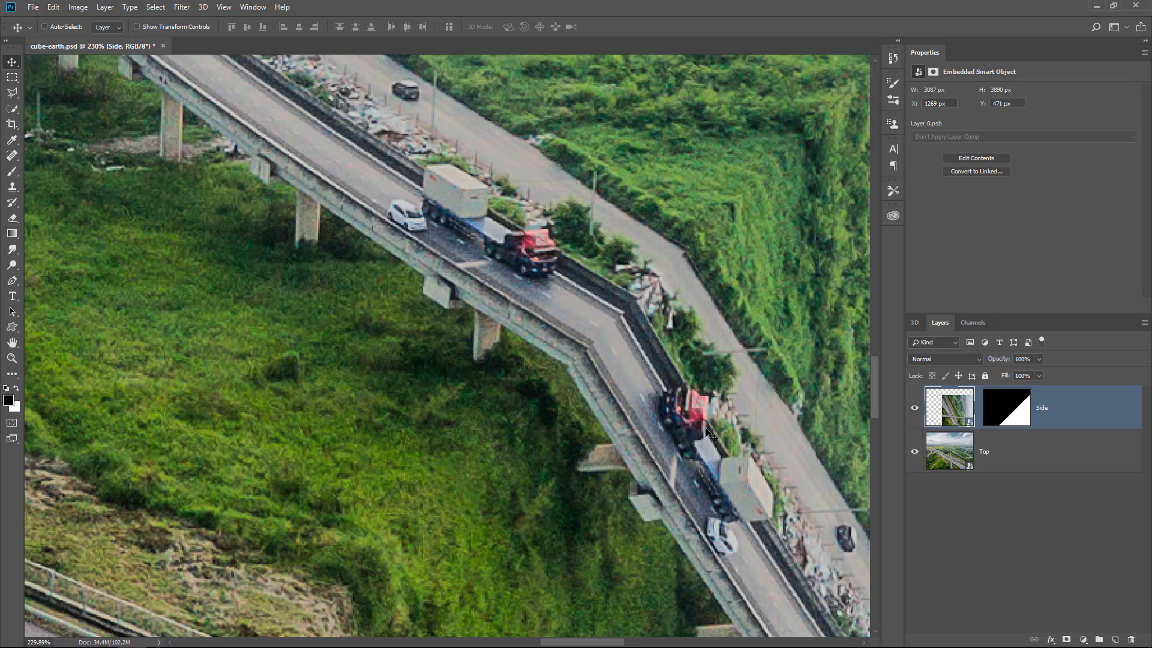
# Nudge the Side layer's image 5 px up and 1 px left to align the roads, and fit the whole image in view.
pyautogui.press('Up')
pyautogui.press('Up')
pyautogui.press('Up')
pyautogui.press('Up')
pyautogui.press('Up')
pyautogui.press('Left')
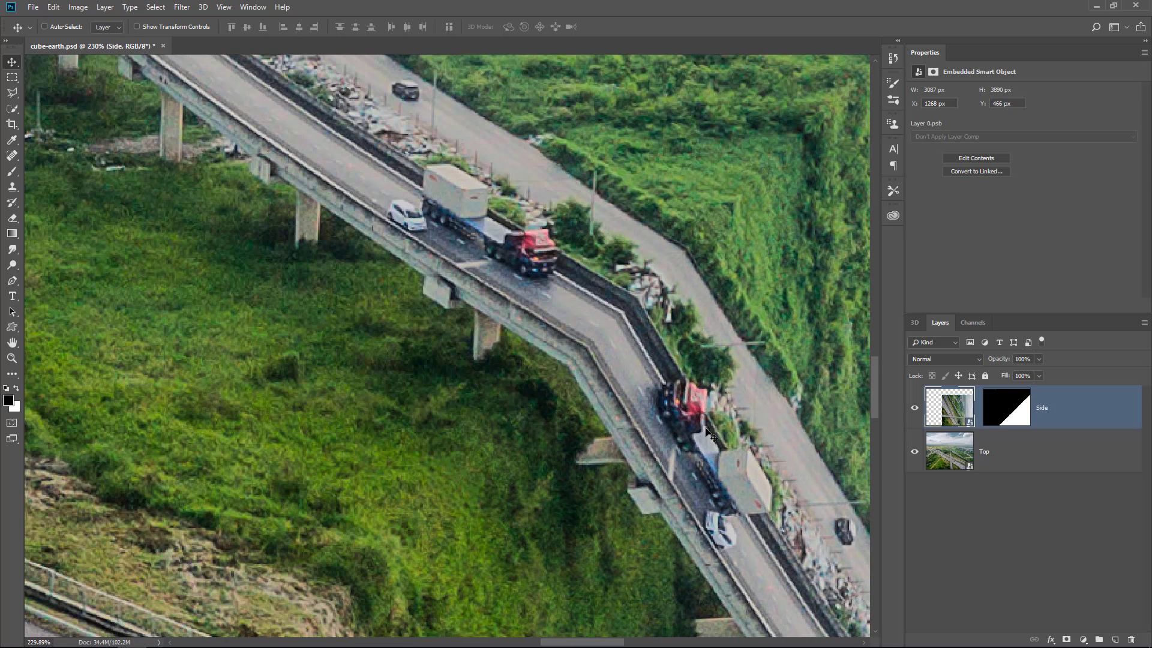
pyautogui.doubleClick(10, 345)
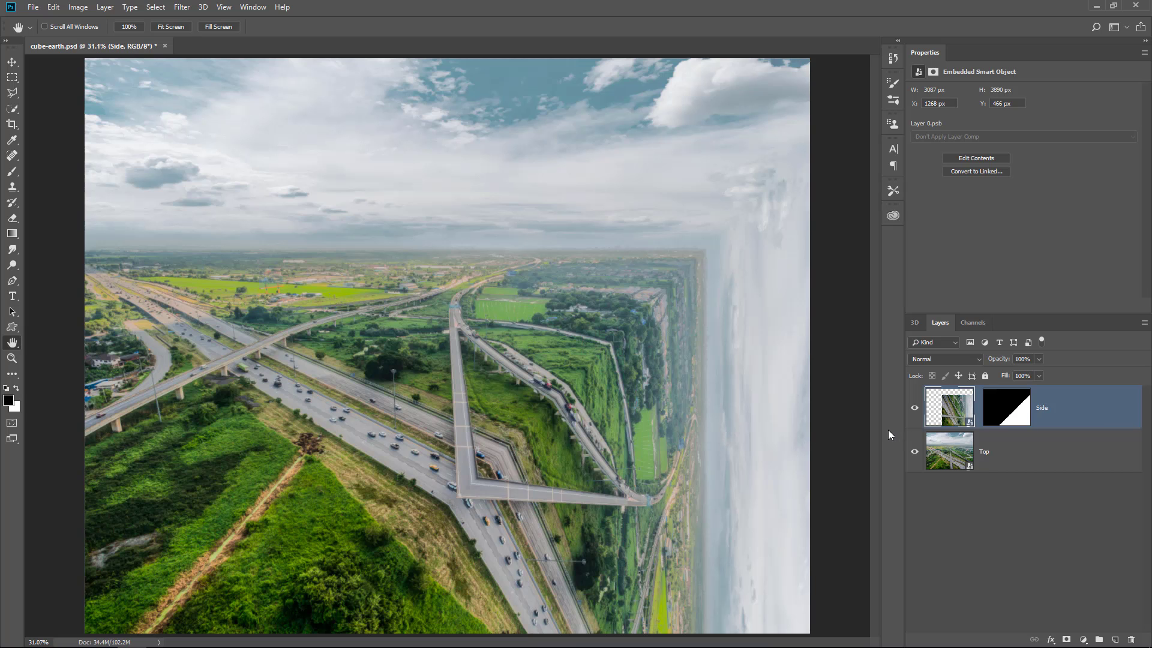
# Add a Gradient Overlay to the Side layer using the black-to-transparent gradient preset.
pyautogui.doubleClick(1092, 423)
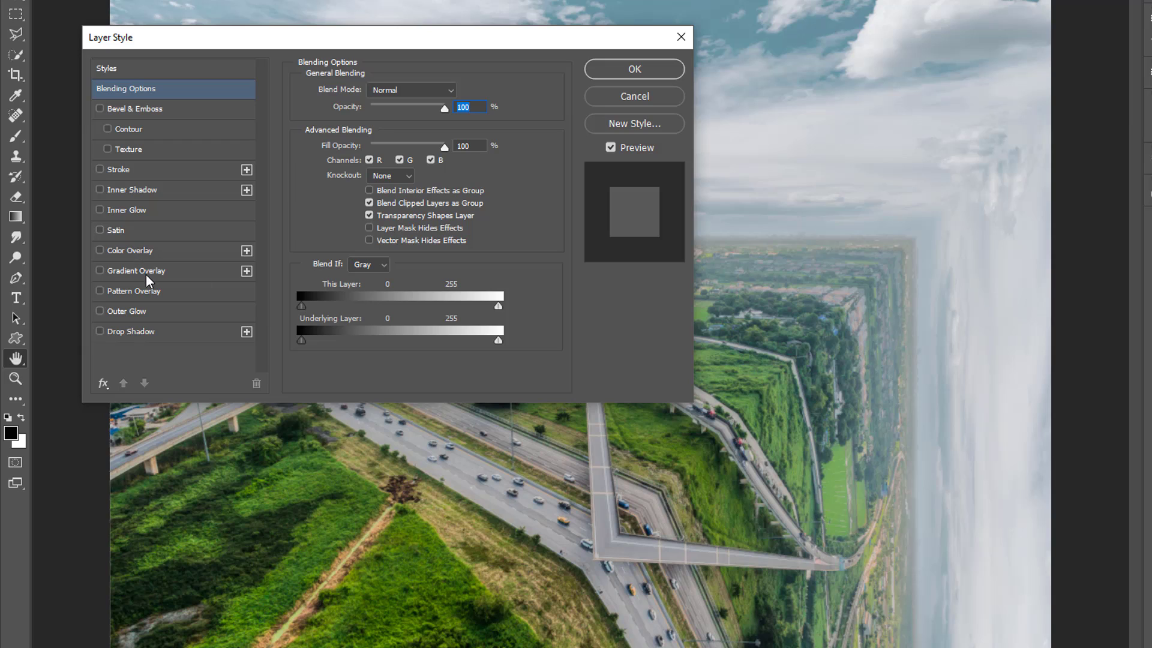
pyautogui.click(124, 270)
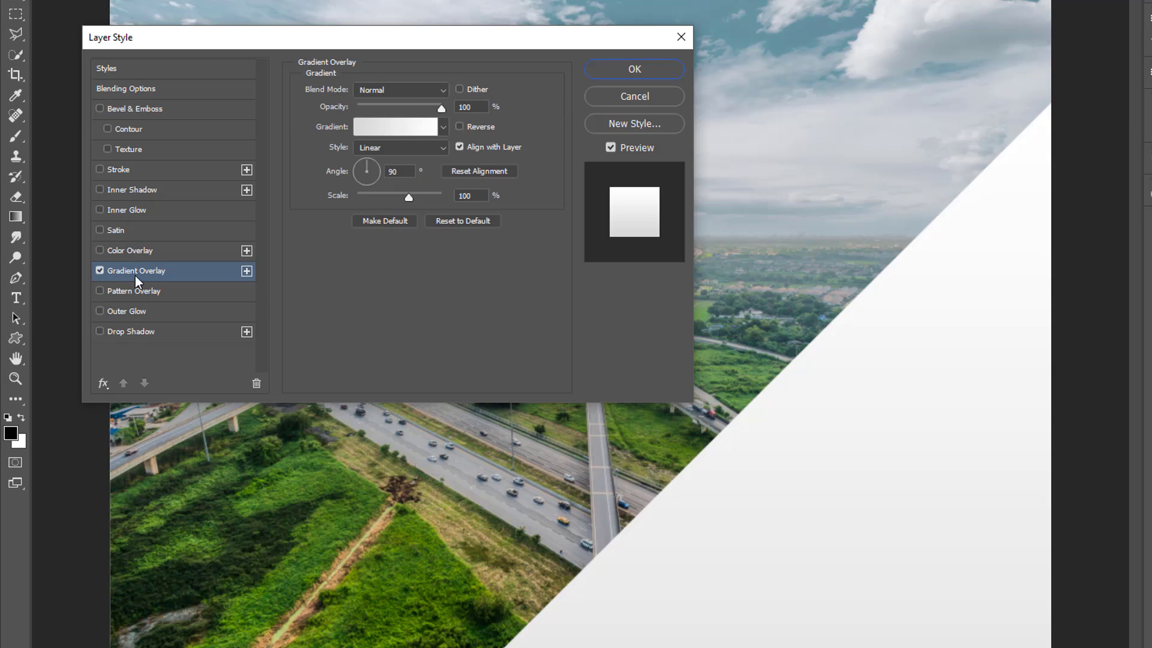
pyautogui.click(443, 126)
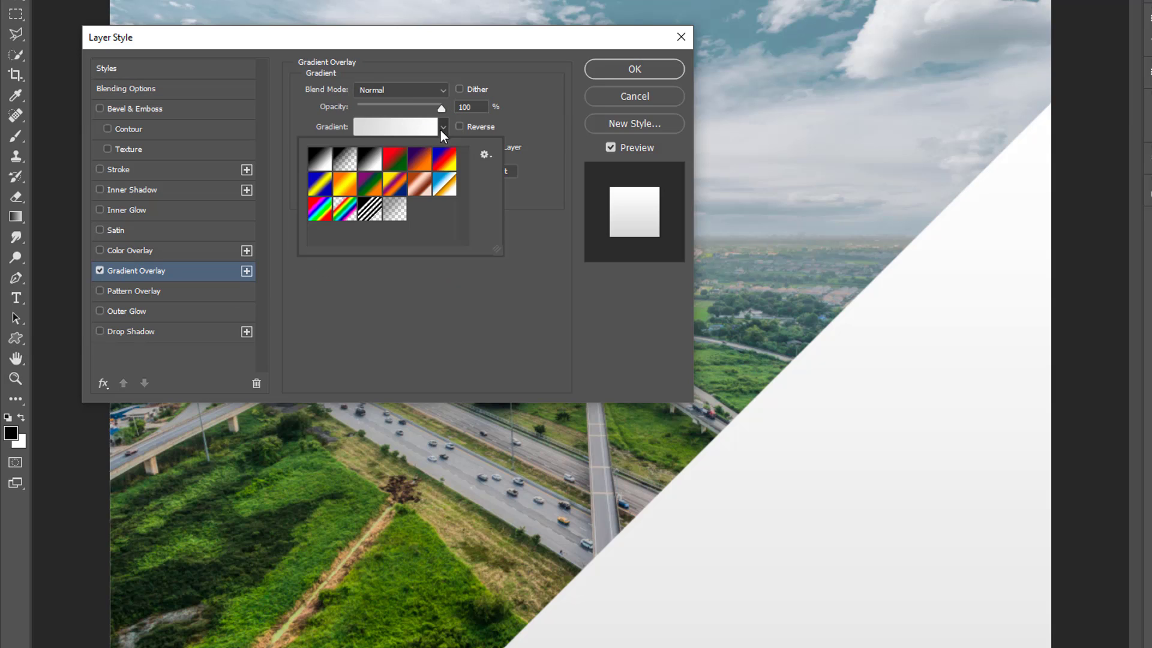
pyautogui.click(344, 160)
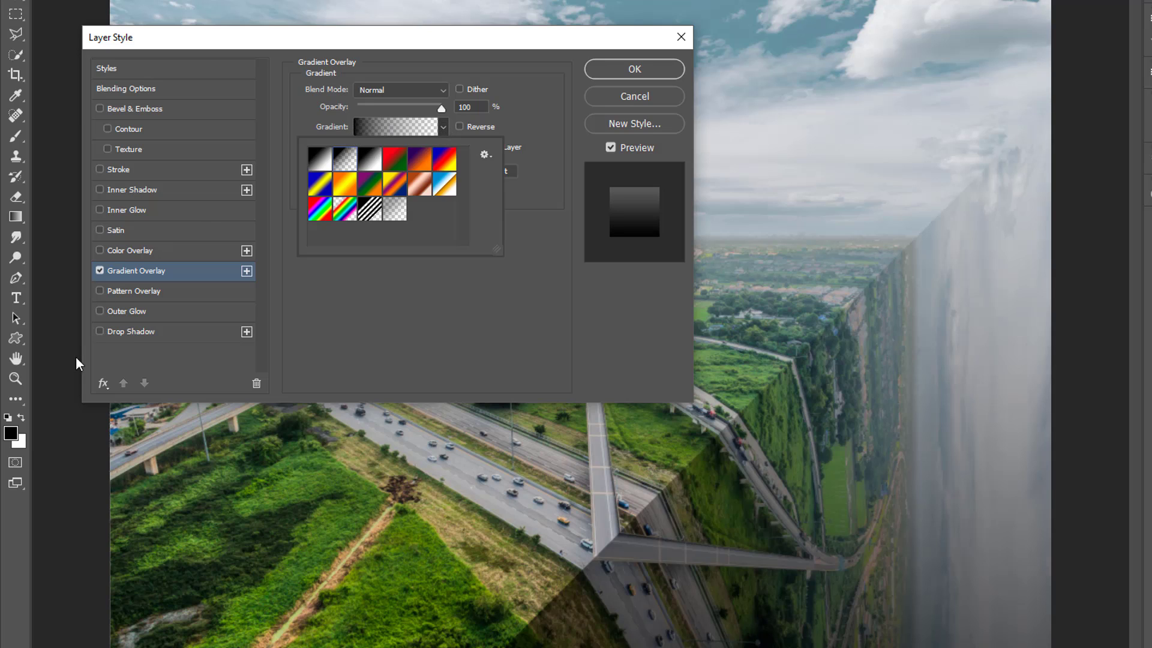
pyautogui.click(492, 321)
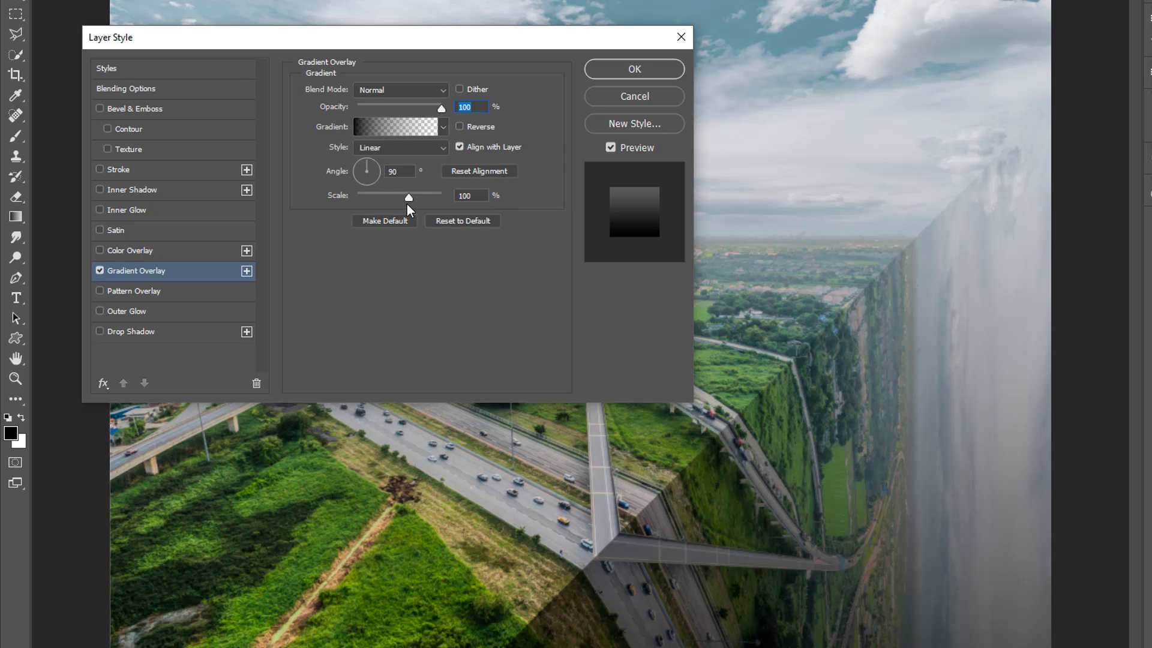
# Set the Gradient Overlay's scale to 10% and its angle to 146°.
pyautogui.moveTo(407, 200); pyautogui.dragTo(324, 200)
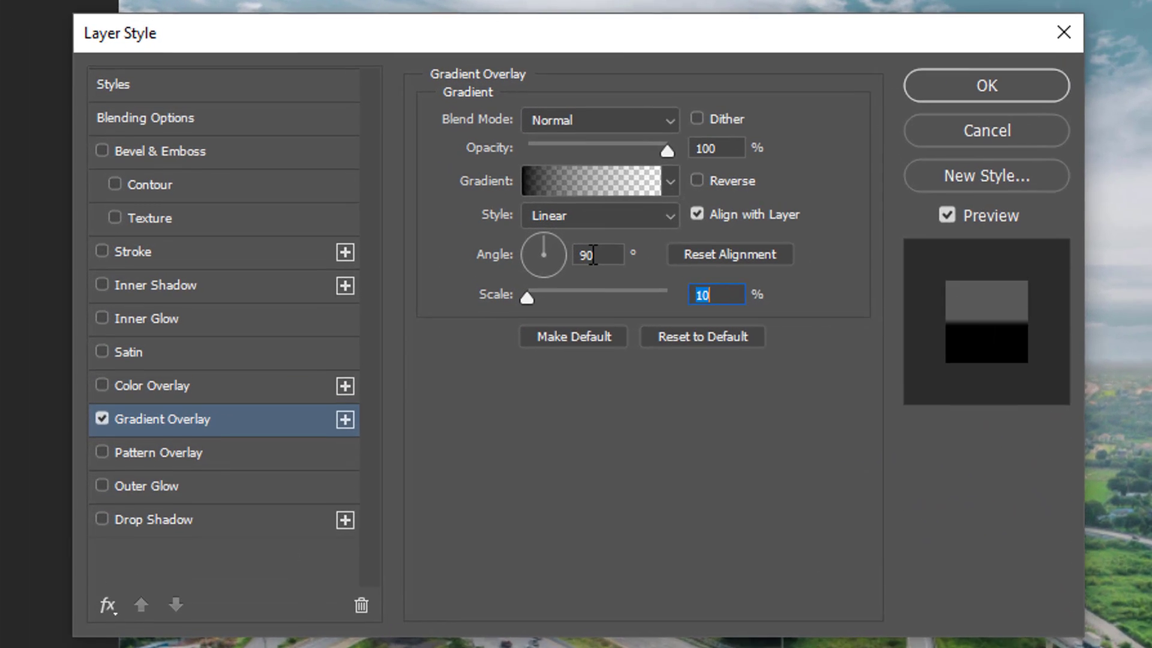
pyautogui.click(405, 171)
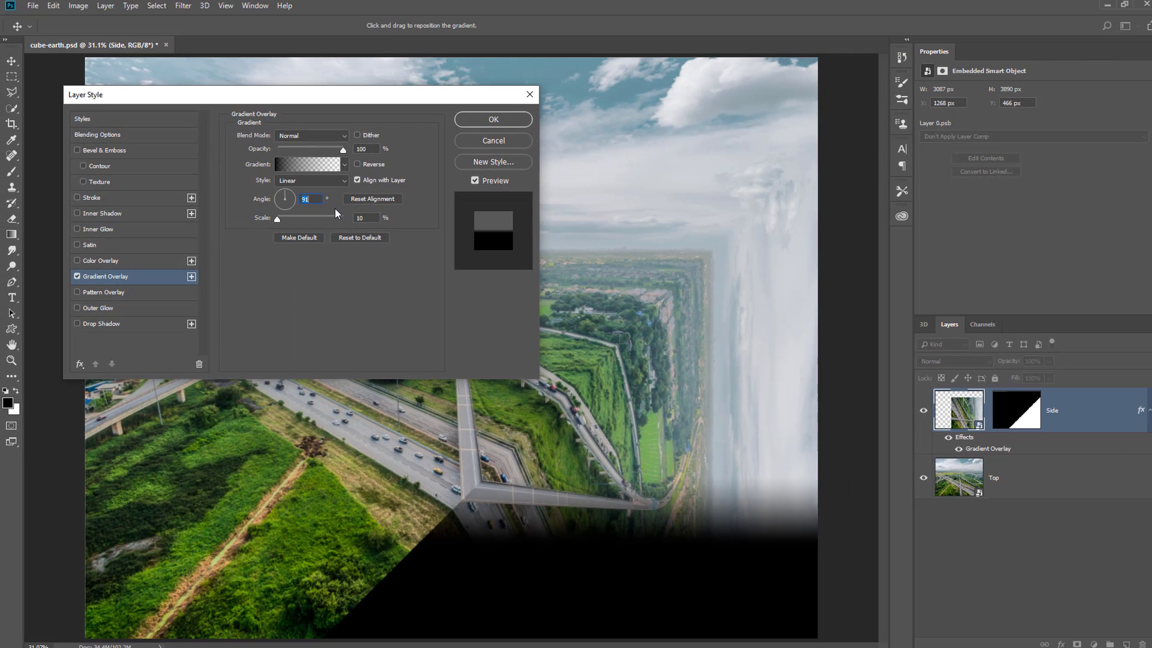
pyautogui.press('Up')
pyautogui.press('Up')
pyautogui.press('Up')
pyautogui.press('Up')
pyautogui.press('Up')
pyautogui.press('Up')
pyautogui.press('Up')
pyautogui.press('Up')
pyautogui.press('Up')
pyautogui.press('Up')
pyautogui.press('Up')
pyautogui.press('Up')
pyautogui.press('Up')
pyautogui.press('Up')
pyautogui.press('Up')
pyautogui.press('Up')
pyautogui.press('Up')
pyautogui.press('Up')
pyautogui.press('Up')
pyautogui.press('Up')
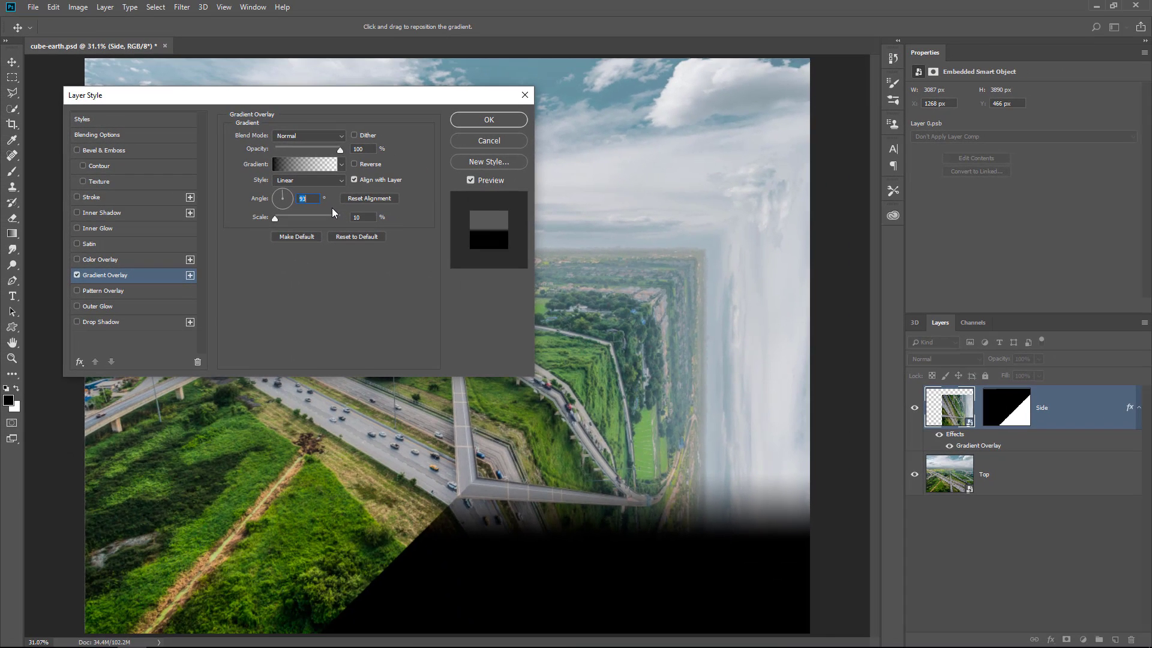
pyautogui.press('Up')
pyautogui.press('Up')
pyautogui.press('Up')
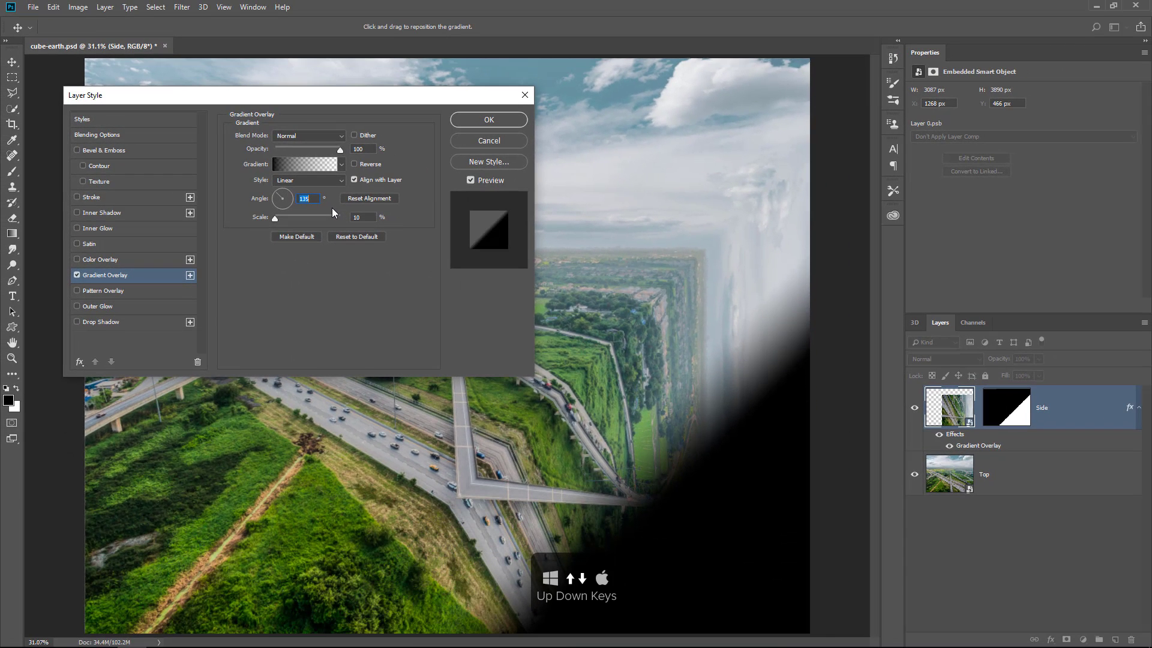
pyautogui.press('Down')
pyautogui.press('Down')
pyautogui.press('Up')
pyautogui.press('Up')
pyautogui.press('Up')
pyautogui.press('Up')
pyautogui.press('Up')
pyautogui.press('Up')
pyautogui.press('Up')
pyautogui.press('Up')
pyautogui.press('Up')
pyautogui.press('Up')
pyautogui.press('Up')
pyautogui.press('Up')
pyautogui.press('Up')
pyautogui.press('Up')
pyautogui.press('Up')
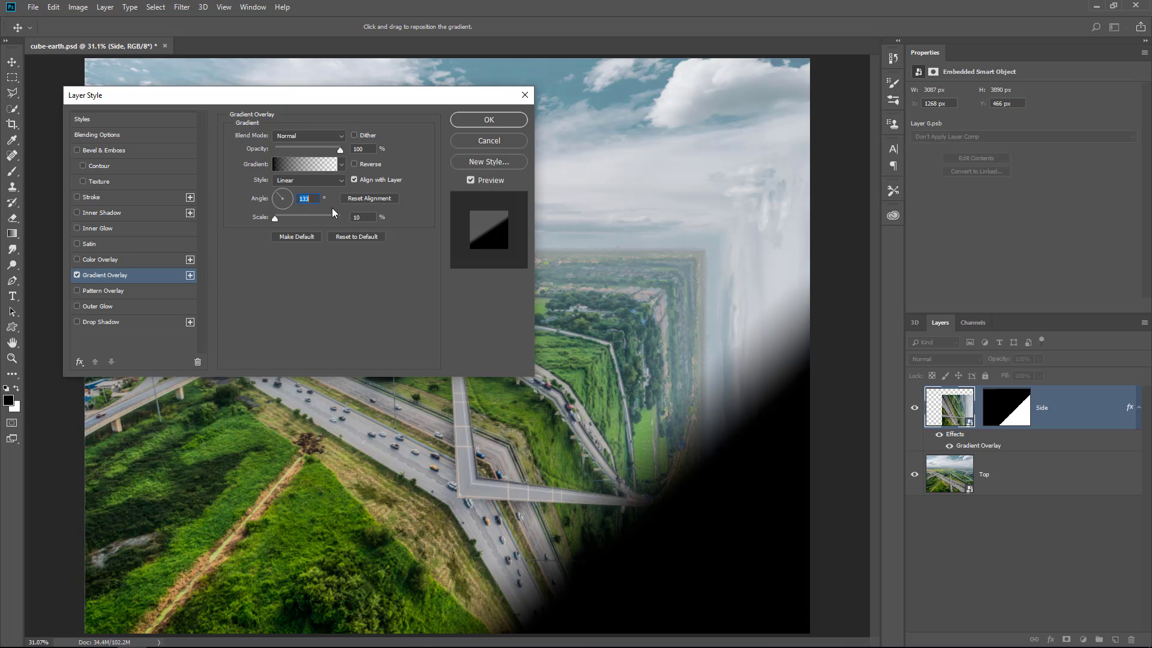
pyautogui.press('Up')
pyautogui.press('Up')
pyautogui.press('Up')
pyautogui.press('Up')
pyautogui.press('Up')
pyautogui.press('Up')
pyautogui.press('Up')
pyautogui.press('Up')
pyautogui.press('Up')
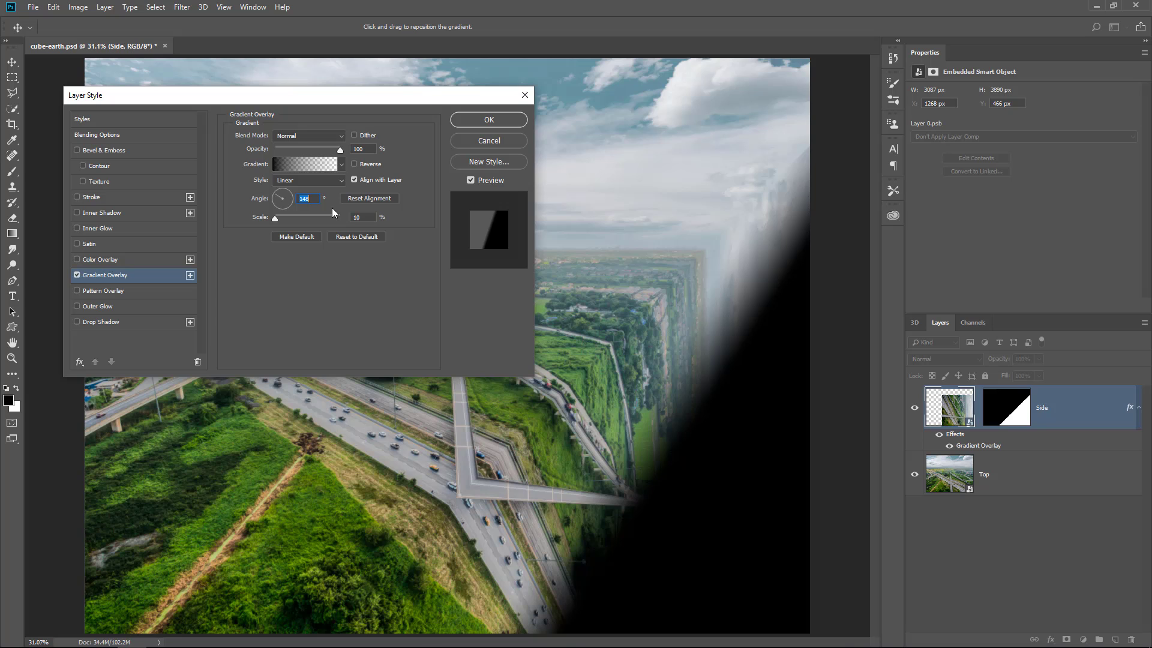
pyautogui.press('Down')
pyautogui.press('Down')
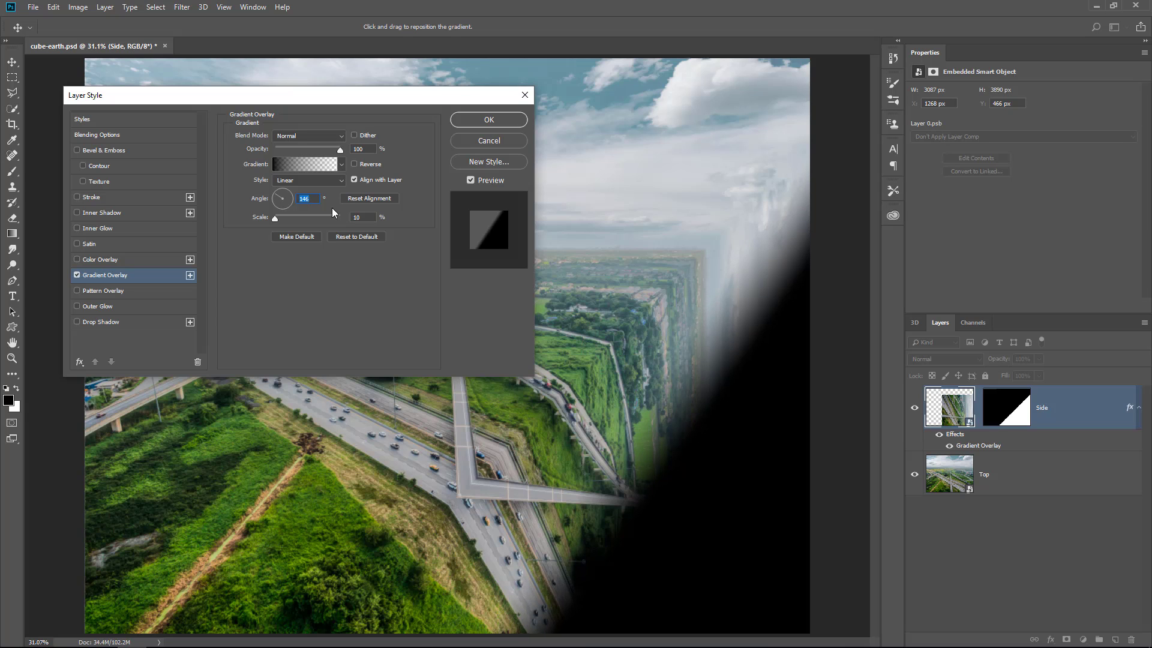
# Set the Gradient Overlay's scale to 47% and reposition the gradient on the canvas so it darkens the side face's lower-right area.
pyautogui.moveTo(276, 220); pyautogui.dragTo(290, 221)
pyautogui.press('Up')
pyautogui.press('Up')
pyautogui.press('Up')
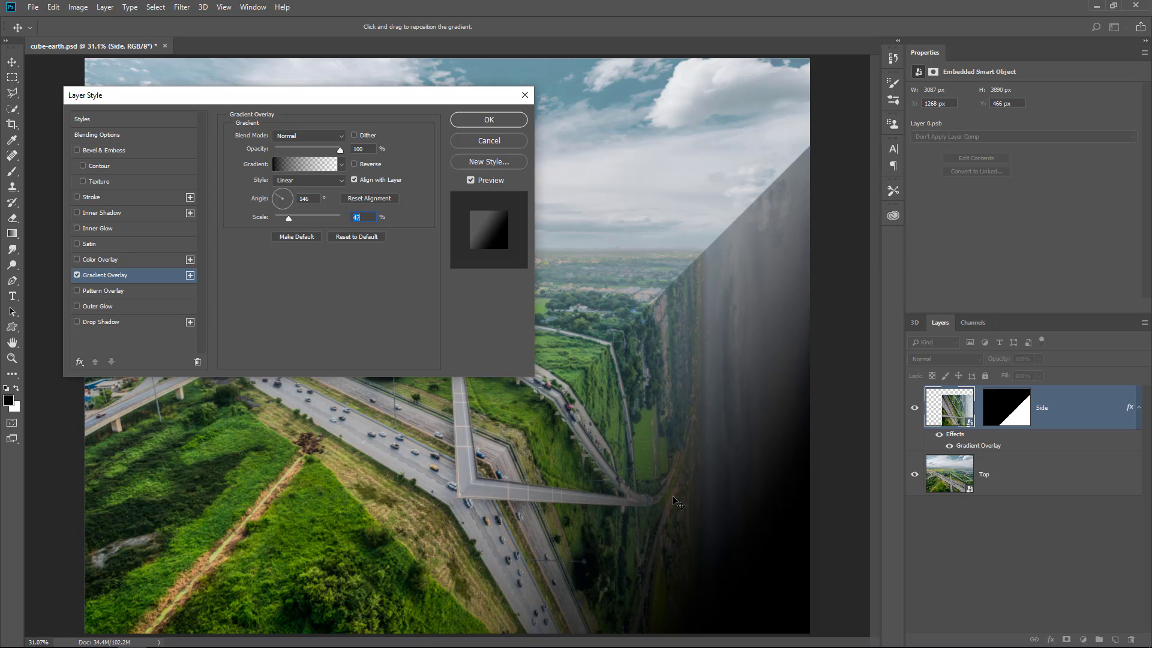
pyautogui.moveTo(680, 526); pyautogui.dragTo(630, 511)
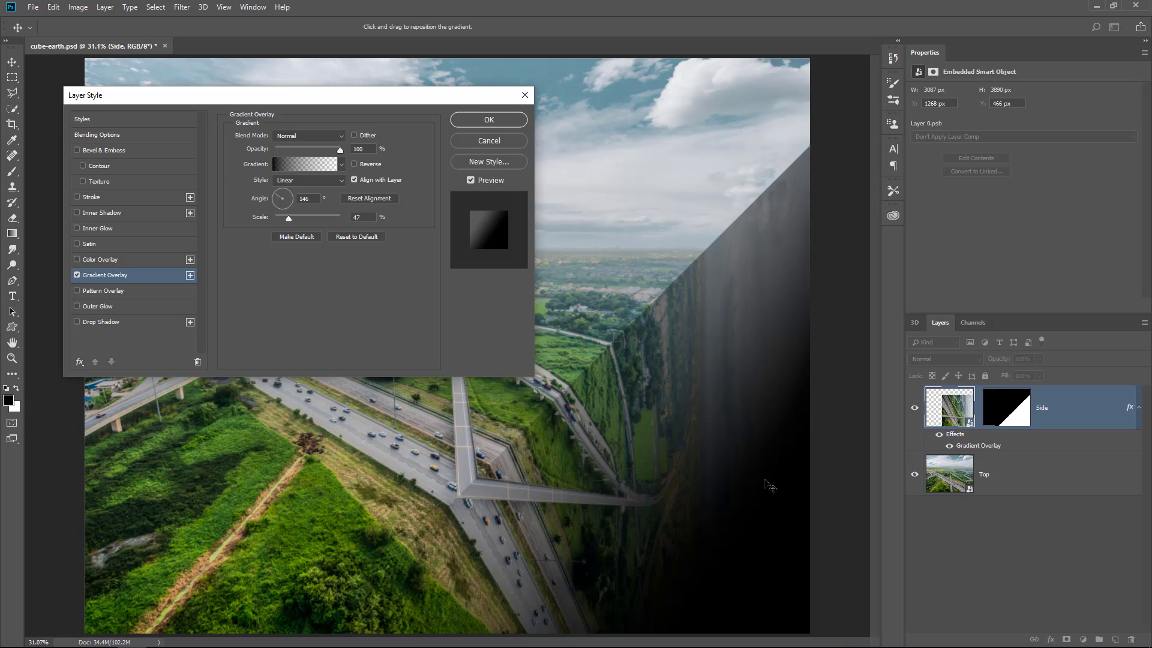
pyautogui.moveTo(757, 501); pyautogui.dragTo(728, 520)
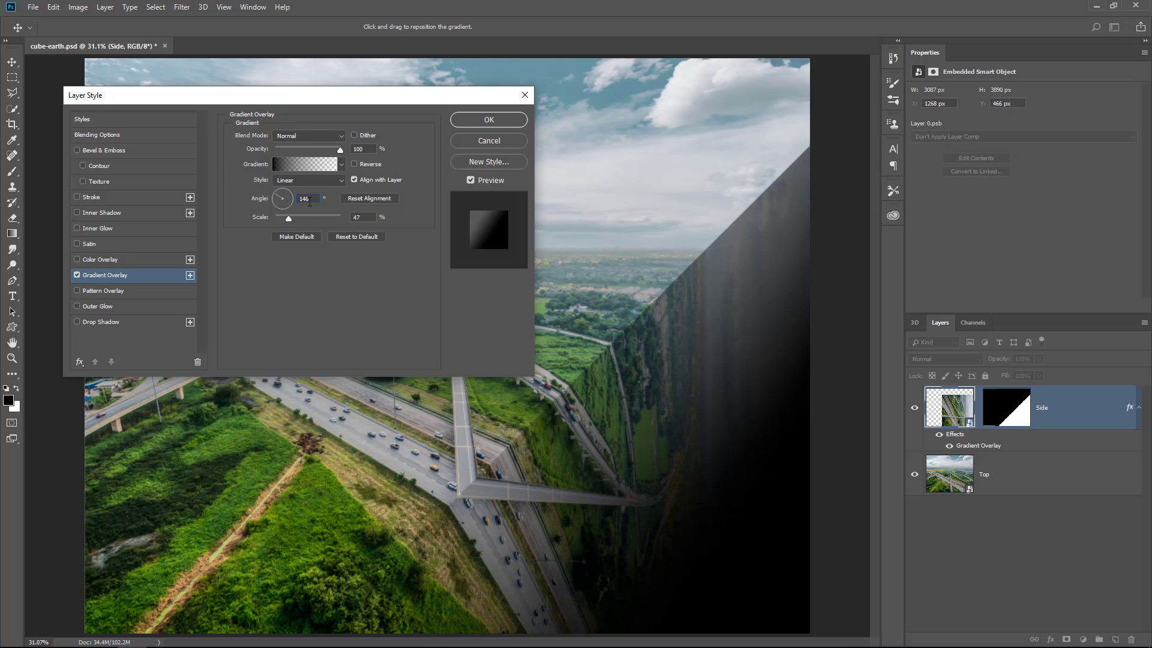
# Lower the Gradient Overlay's angle to about 139° and apply the layer style.
pyautogui.press('Down')
pyautogui.press('Up')
pyautogui.press('Up')
pyautogui.press('Up')
pyautogui.press('Up')
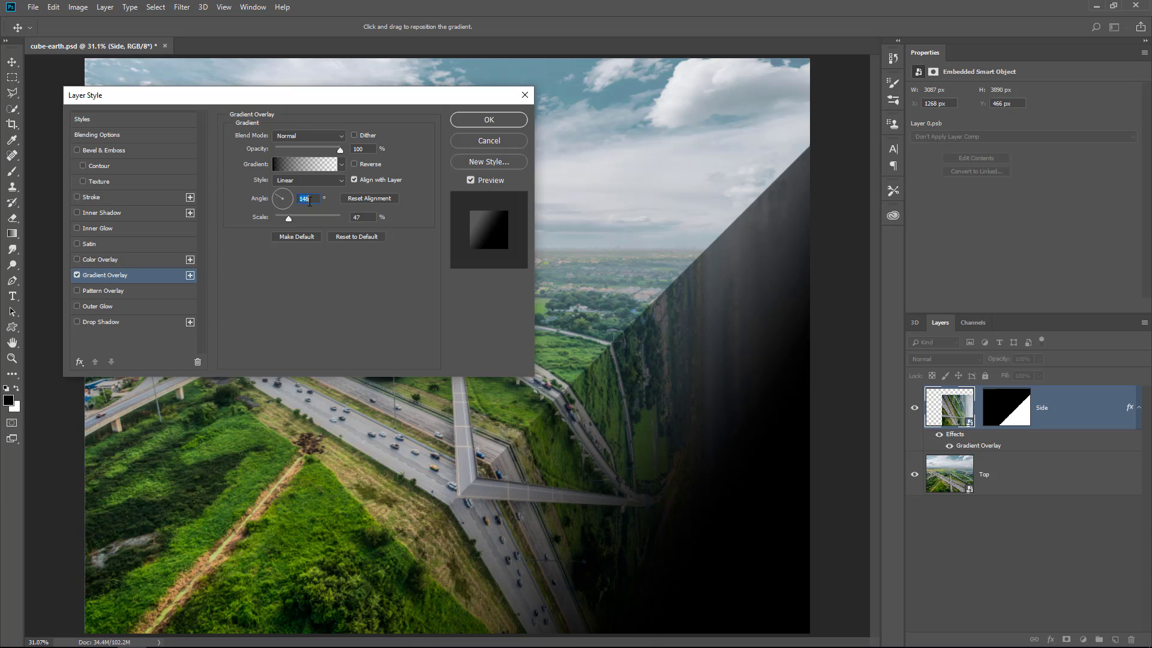
pyautogui.press('Down')
pyautogui.press('Down')
pyautogui.press('Down')
pyautogui.press('Down')
pyautogui.press('Down')
pyautogui.press('Down')
pyautogui.press('Down')
pyautogui.press('Down')
pyautogui.press('Down')
pyautogui.press('Down')
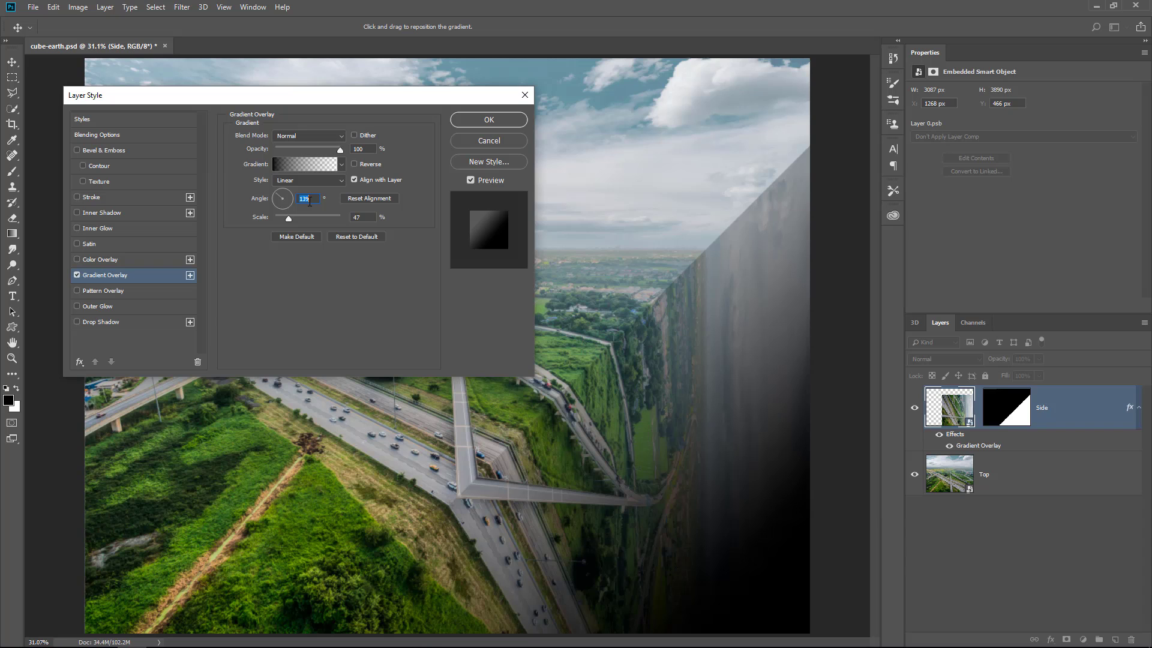
pyautogui.click(488, 121)
# Convert the Side layer's Gradient Overlay effect into its own separate layer.
pyautogui.press('h')
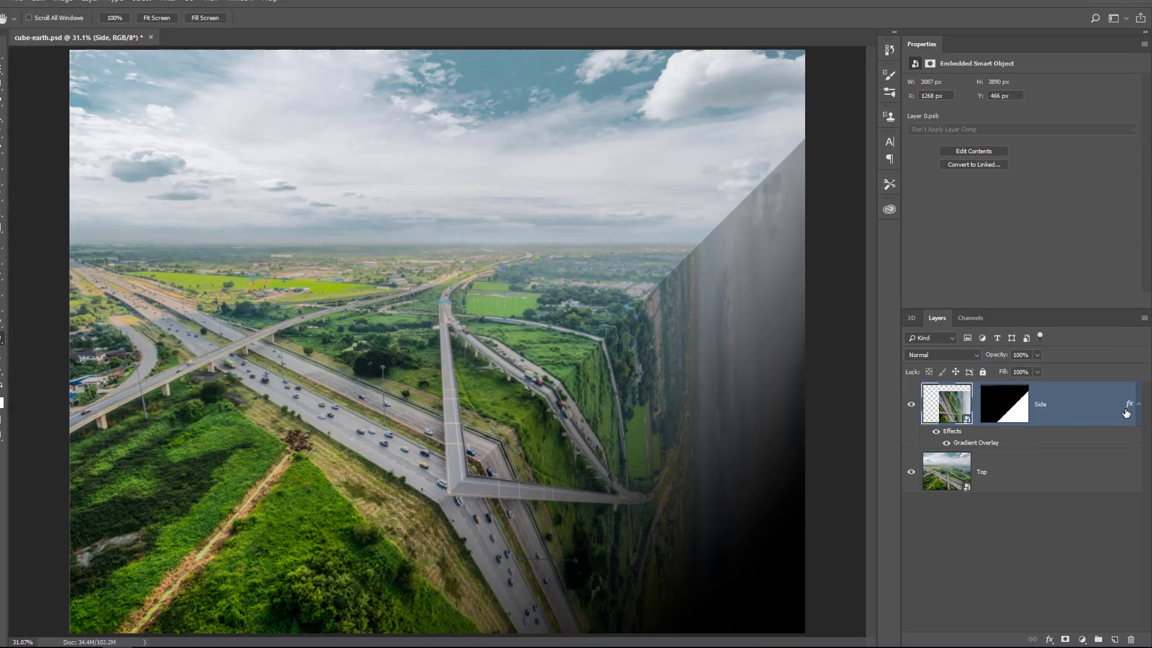
pyautogui.rightClick(1130, 407)
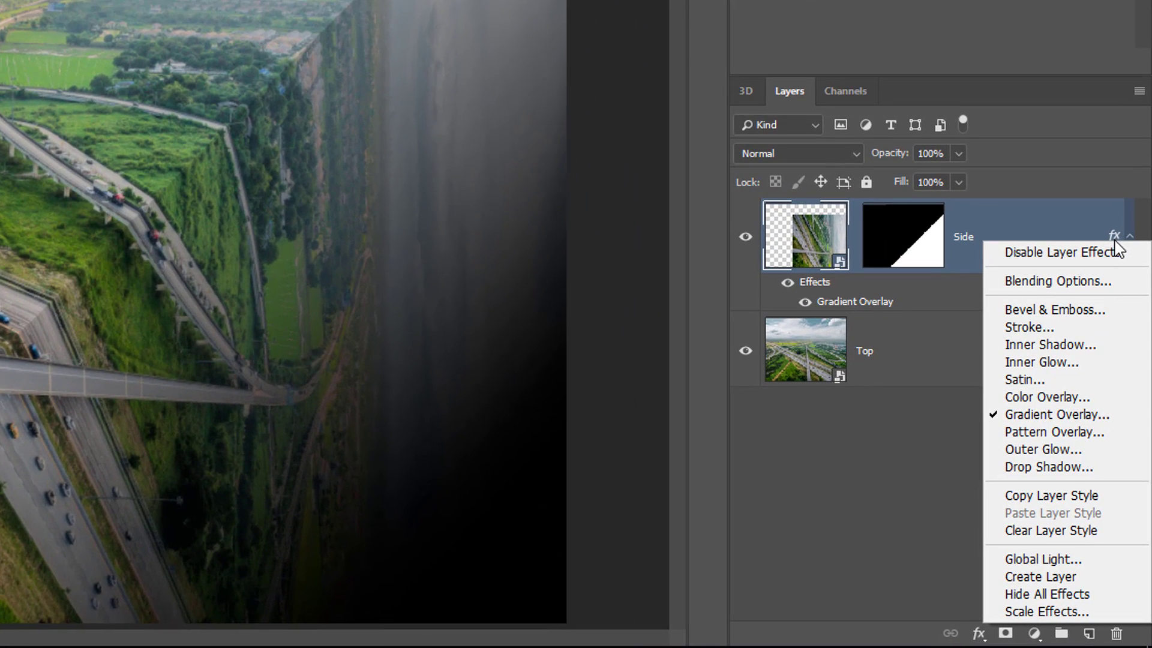
pyautogui.click(1072, 581)
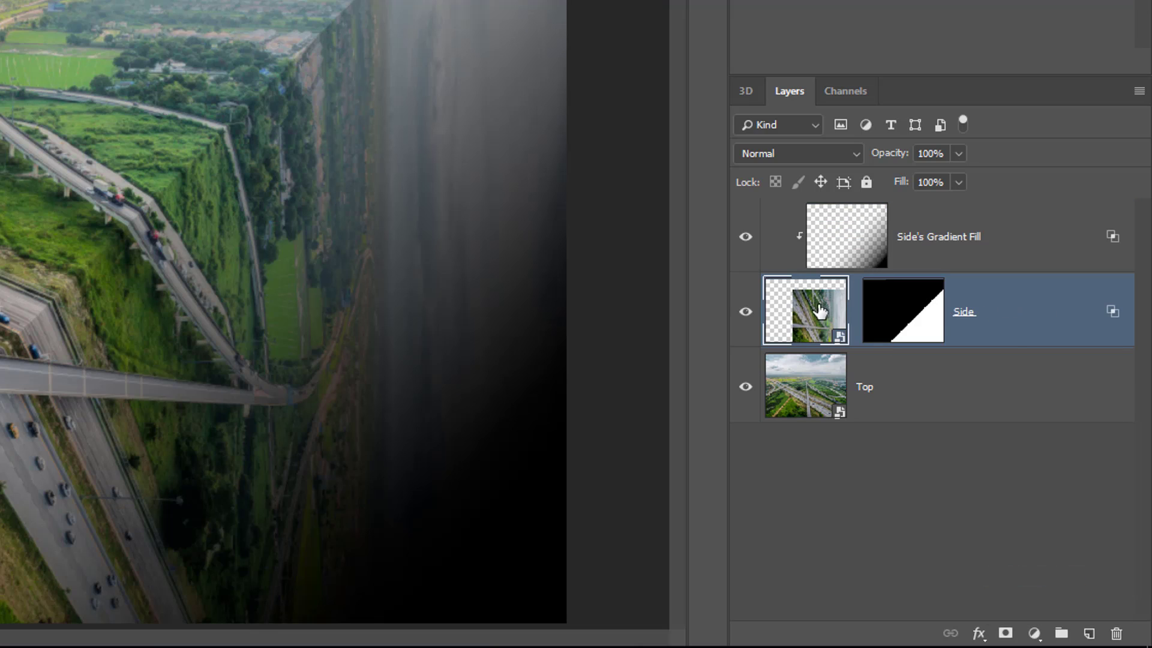
# Add a black layer mask to the Side's Gradient Fill layer and activate the Brush tool.
pyautogui.click(882, 249)
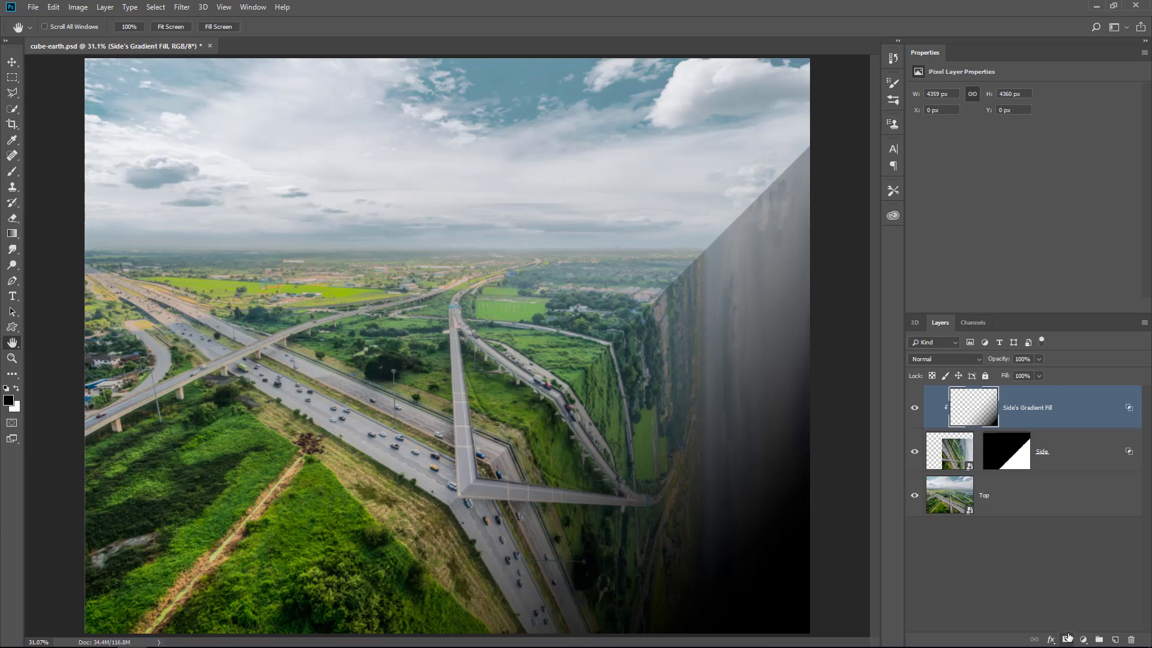
pyautogui.keyDown('alt'); pyautogui.click(1067, 639); pyautogui.keyUp('alt')
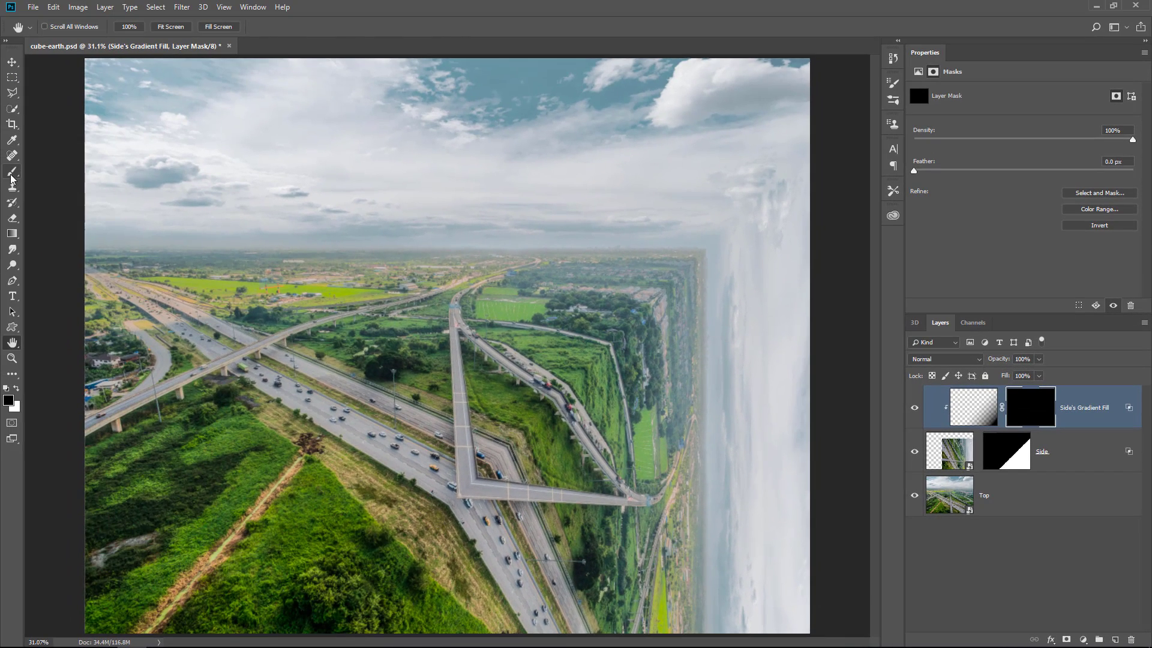
pyautogui.click(11, 174)
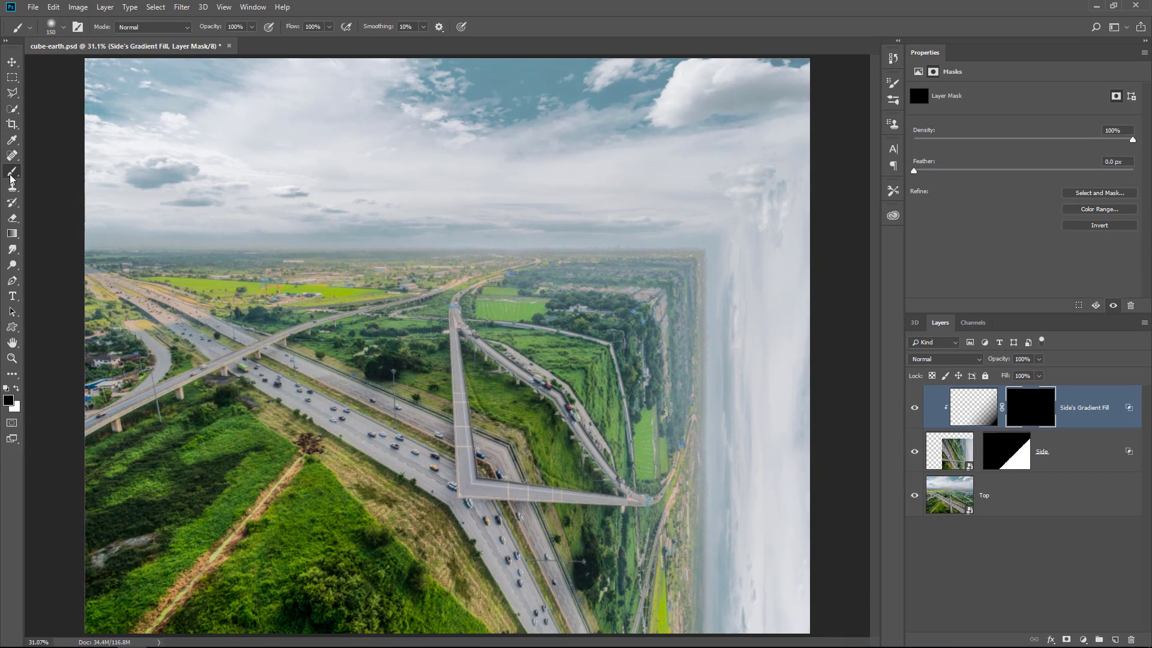
# Paint white with an 1100 px soft brush on the Side's Gradient Fill mask to reveal the shading across the lower side face.
pyautogui.click(16, 389)
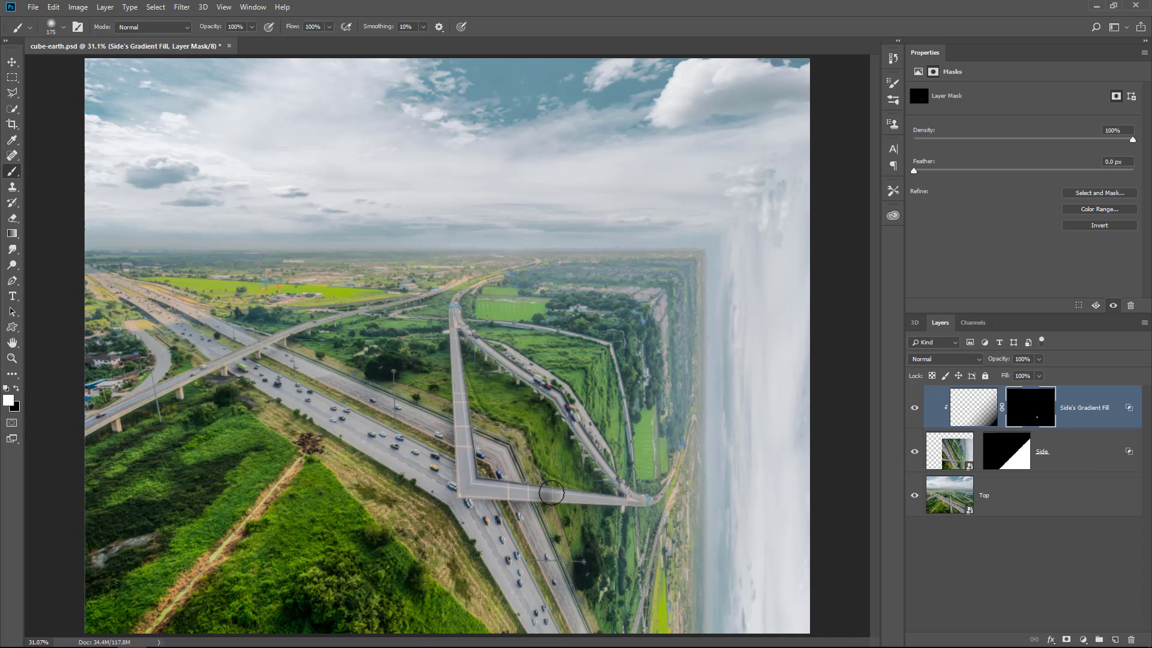
pyautogui.press(']')
pyautogui.press(']')
pyautogui.press(']')
pyautogui.press(']')
pyautogui.press(']')
pyautogui.press(']')
pyautogui.press(']')
pyautogui.press(']')
pyautogui.press(']')
pyautogui.press(']')
pyautogui.press(']')
pyautogui.moveTo(552, 493)
pyautogui.mouseDown()
pyautogui.moveTo(498, 540)
pyautogui.moveTo(600, 558)
pyautogui.moveTo(566, 414)
pyautogui.moveTo(628, 386)
pyautogui.moveTo(643, 540)
pyautogui.moveTo(622, 329)
pyautogui.mouseUp()
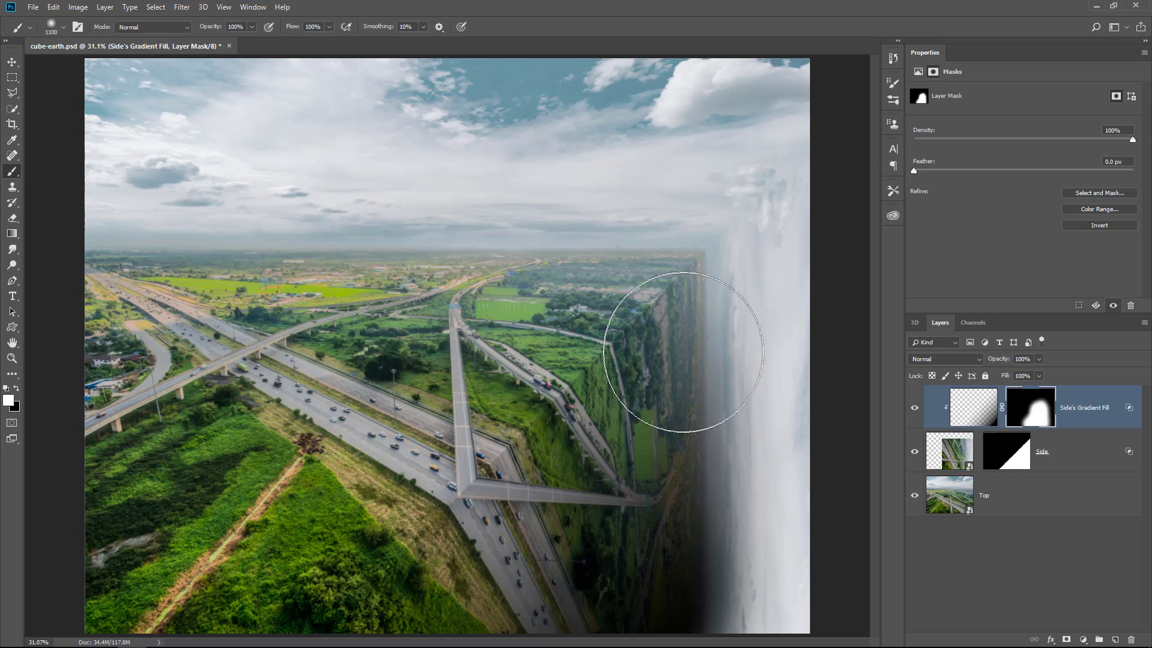
pyautogui.moveTo(683, 352); pyautogui.dragTo(660, 347)
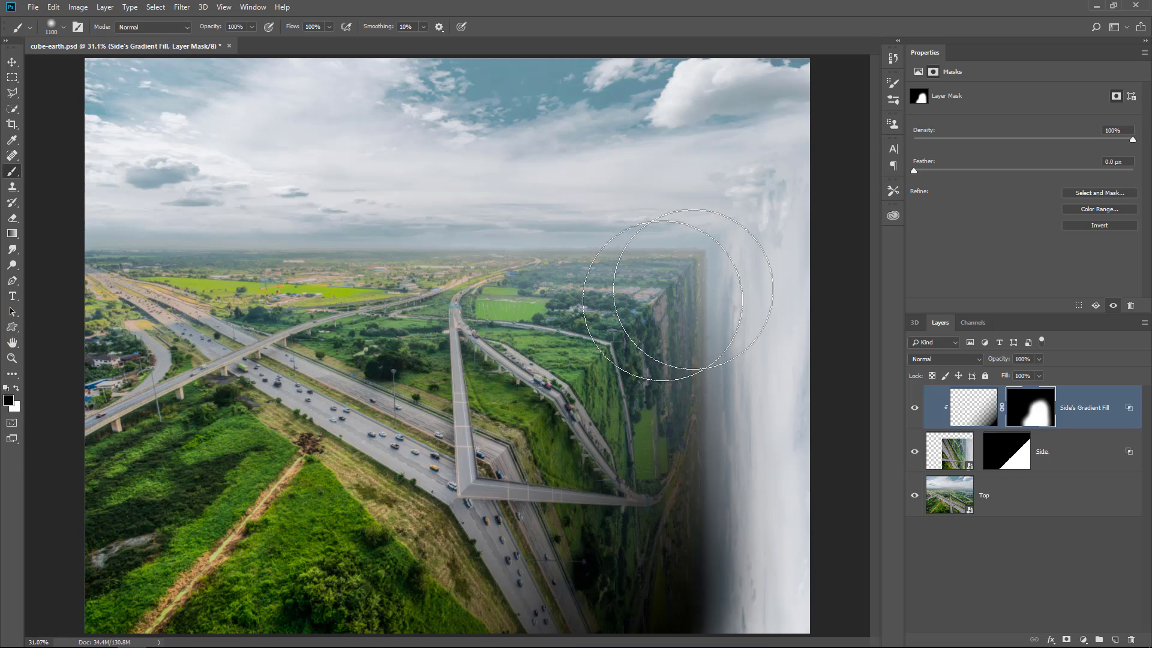
# Paint black with a 250 px brush on the gradient's mask to clear the shading from the vertical sky beside the side face.
pyautogui.press('[')
pyautogui.press('[')
pyautogui.press('[')
pyautogui.press('[')
pyautogui.press('[')
pyautogui.press('[')
pyautogui.press('[')
pyautogui.press('[')
pyautogui.press('[')
pyautogui.press('[')
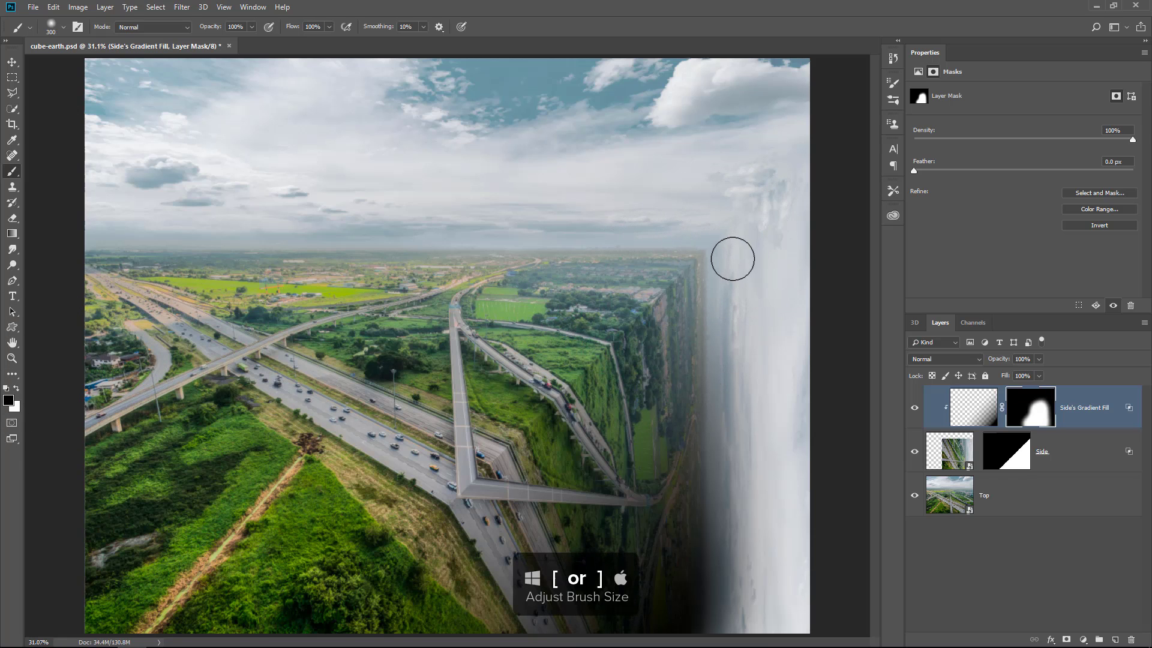
pyautogui.moveTo(726, 253)
pyautogui.mouseDown()
pyautogui.moveTo(719, 495)
pyautogui.moveTo(741, 643)
pyautogui.moveTo(735, 277)
pyautogui.mouseUp()
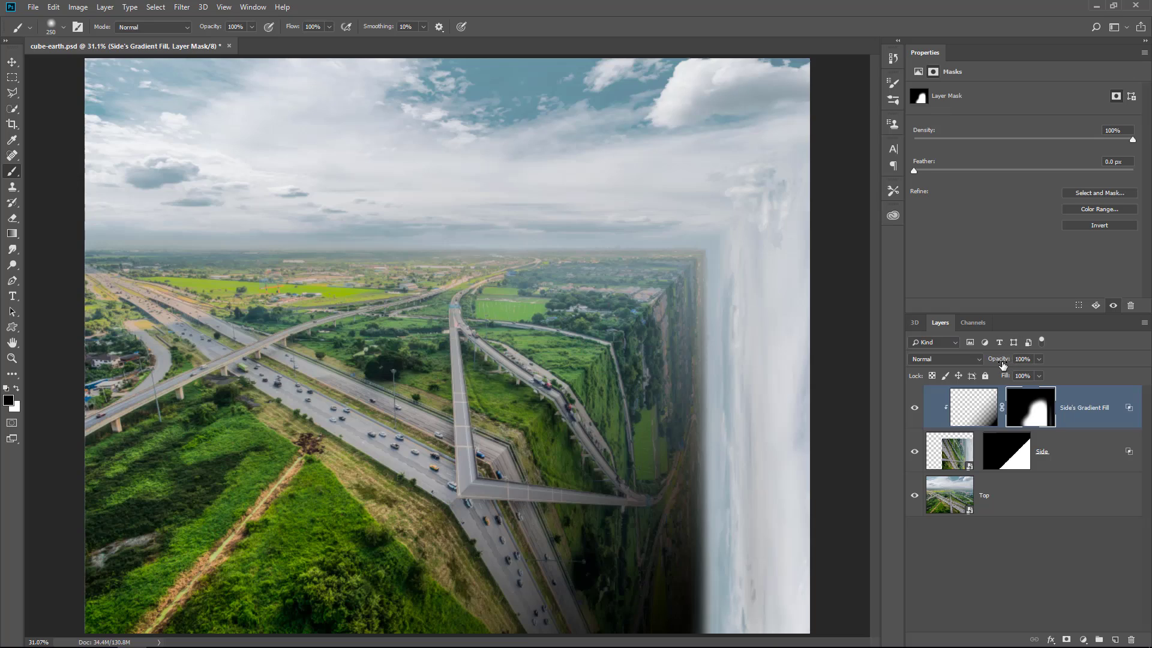
# Try the Side's Gradient Fill layer at 49% opacity and compare the image with and without it.
pyautogui.moveTo(1002, 364); pyautogui.dragTo(1000, 364)
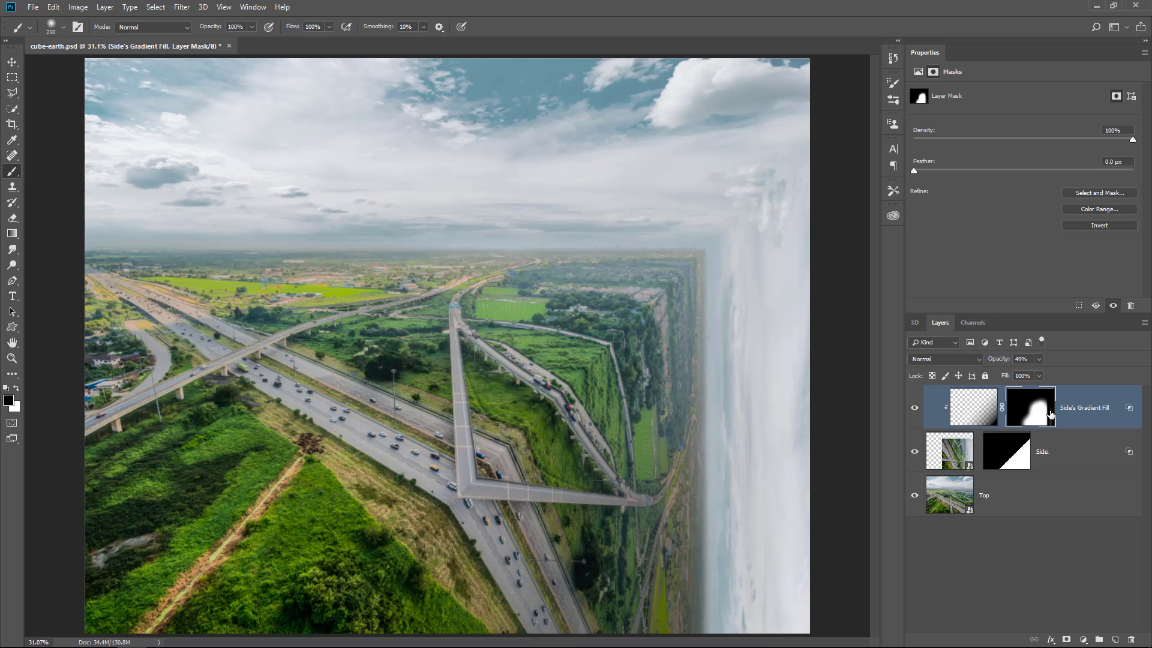
pyautogui.click(915, 409)
pyautogui.click(915, 409)
pyautogui.moveTo(1006, 363); pyautogui.dragTo(1090, 360)
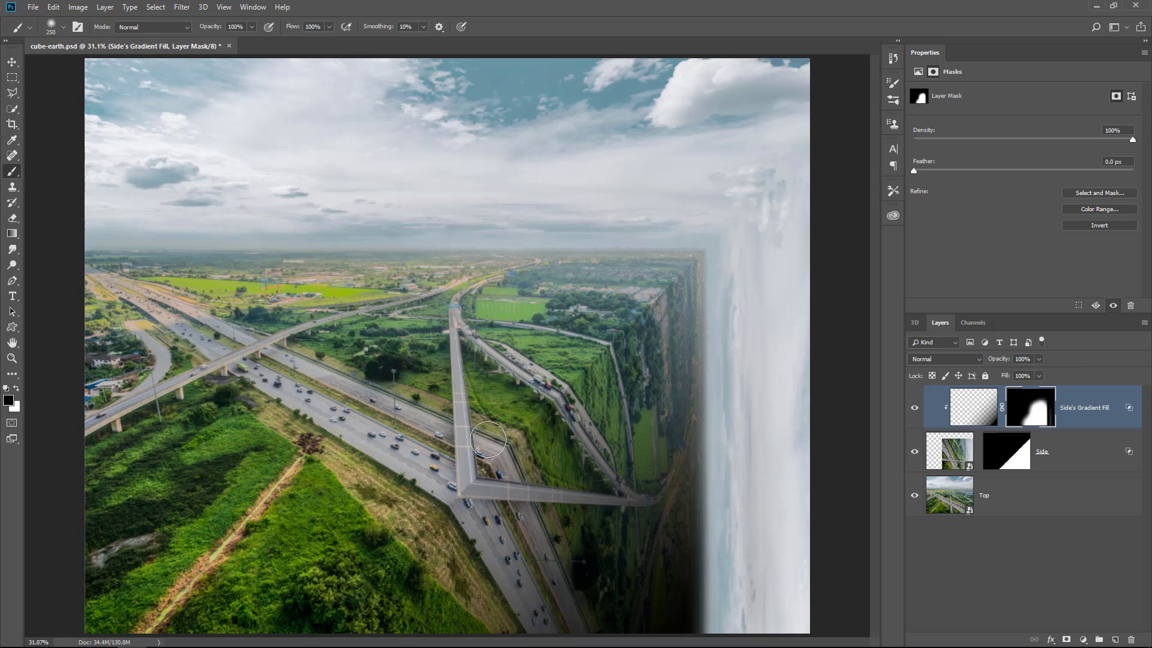
# Feather the Side layer's mask by 0.9 px to soften the cube's diagonal edge.
pyautogui.press('z')
pyautogui.click(498, 459)
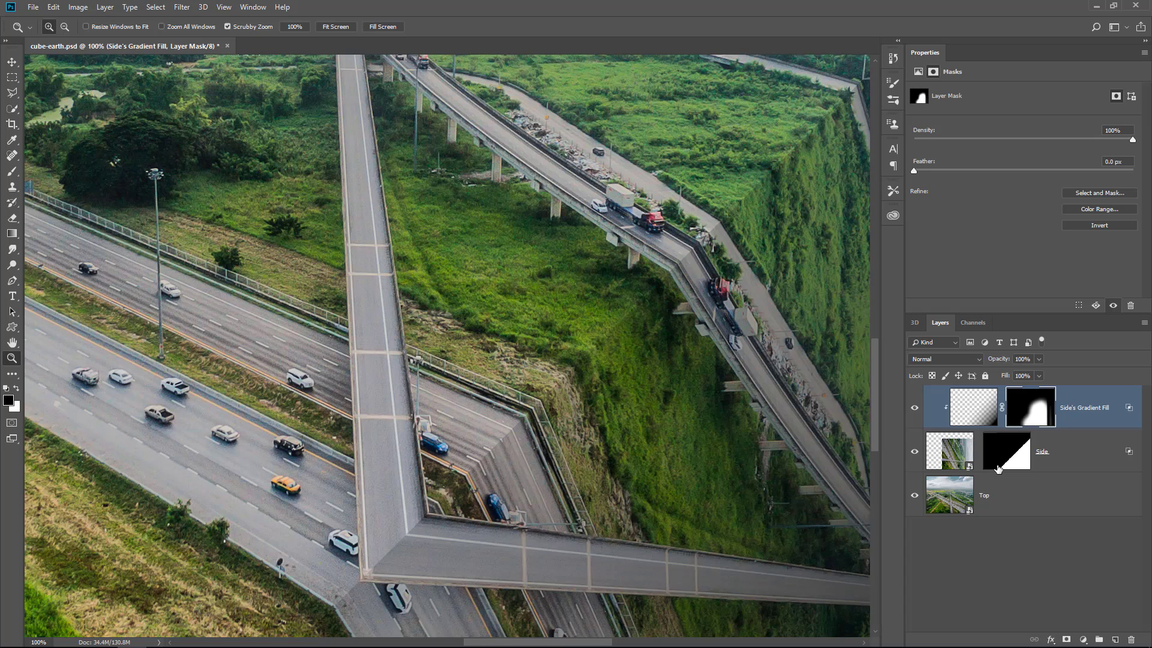
pyautogui.click(998, 469)
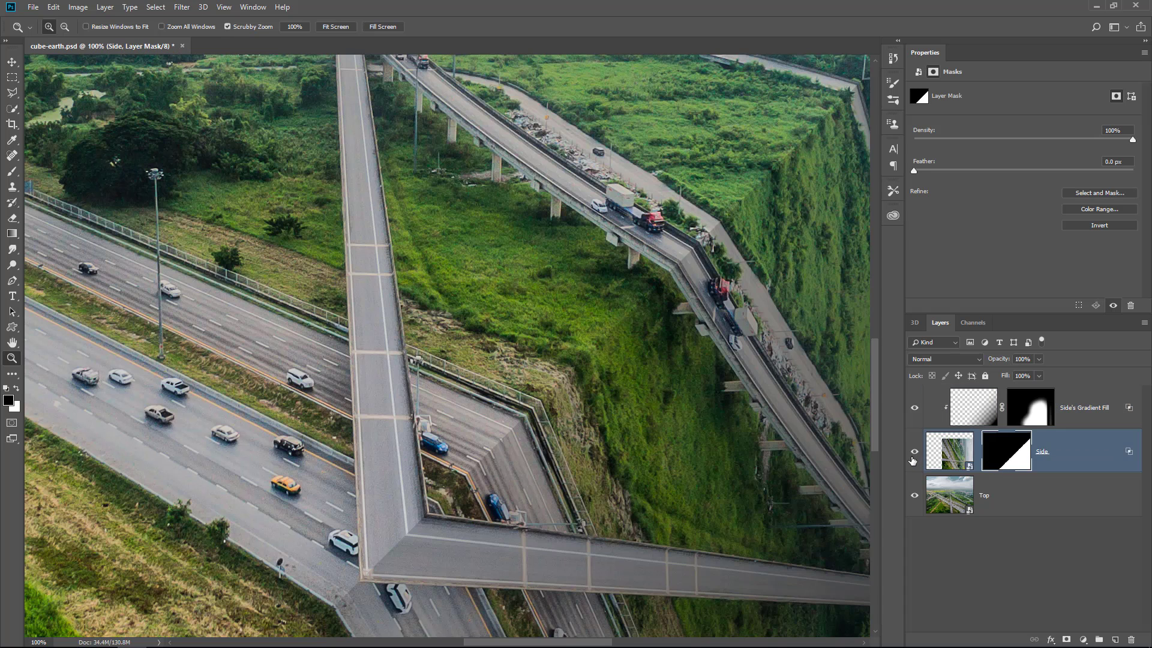
pyautogui.moveTo(522, 445); pyautogui.dragTo(527, 445)
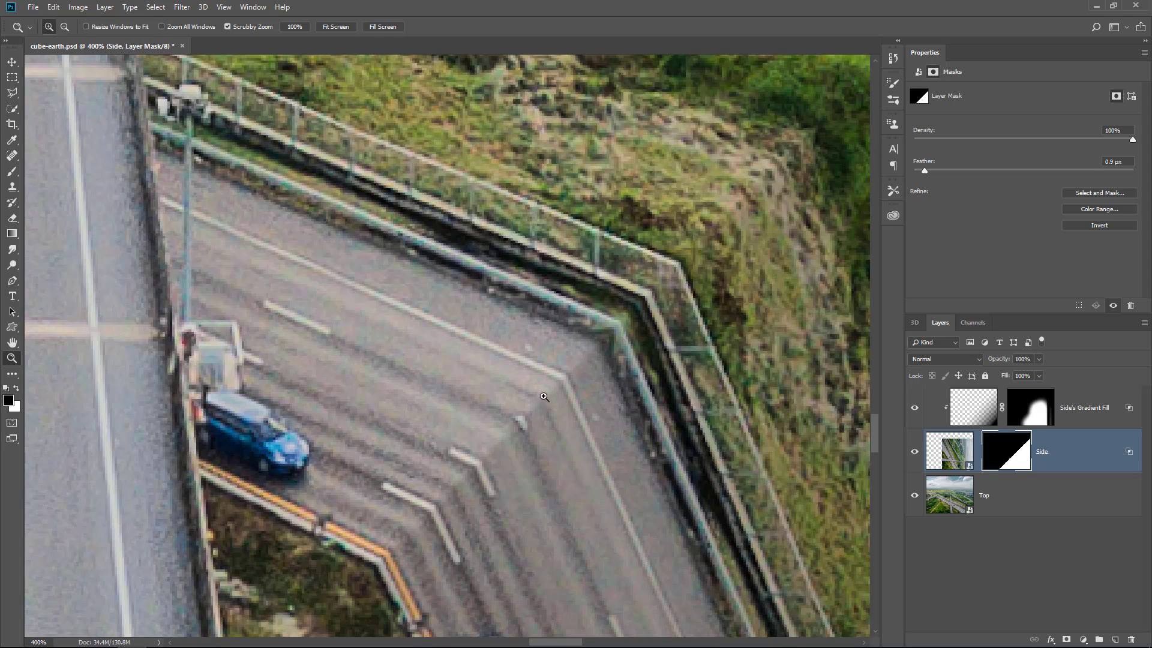
pyautogui.rightClick(527, 377)
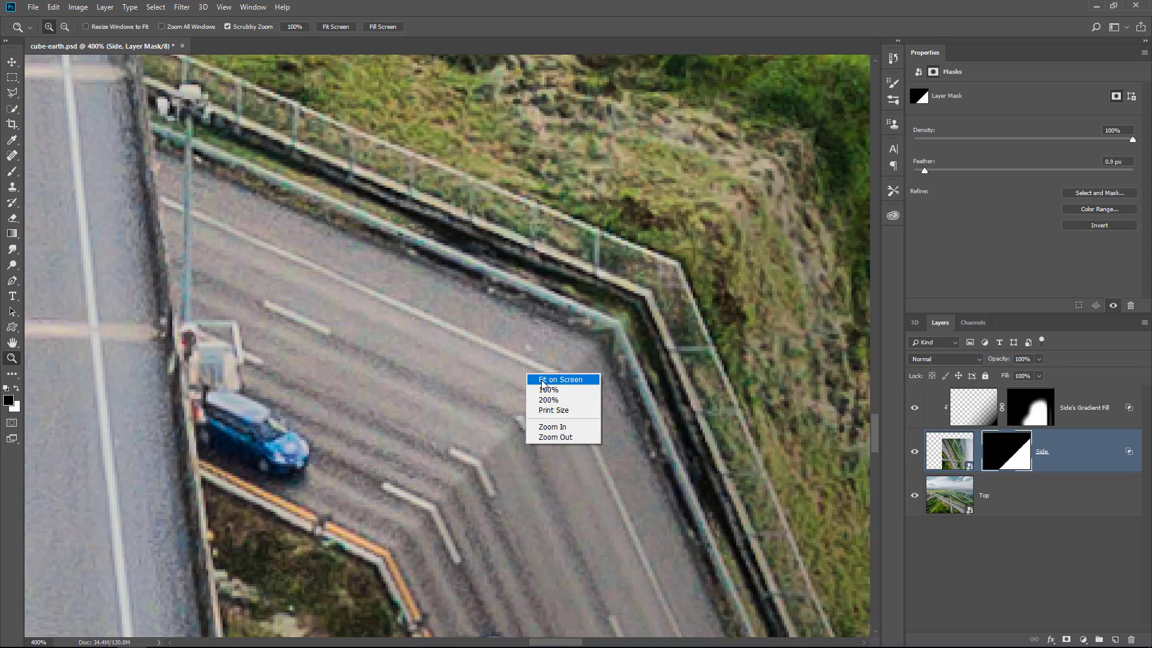
pyautogui.click(542, 380)
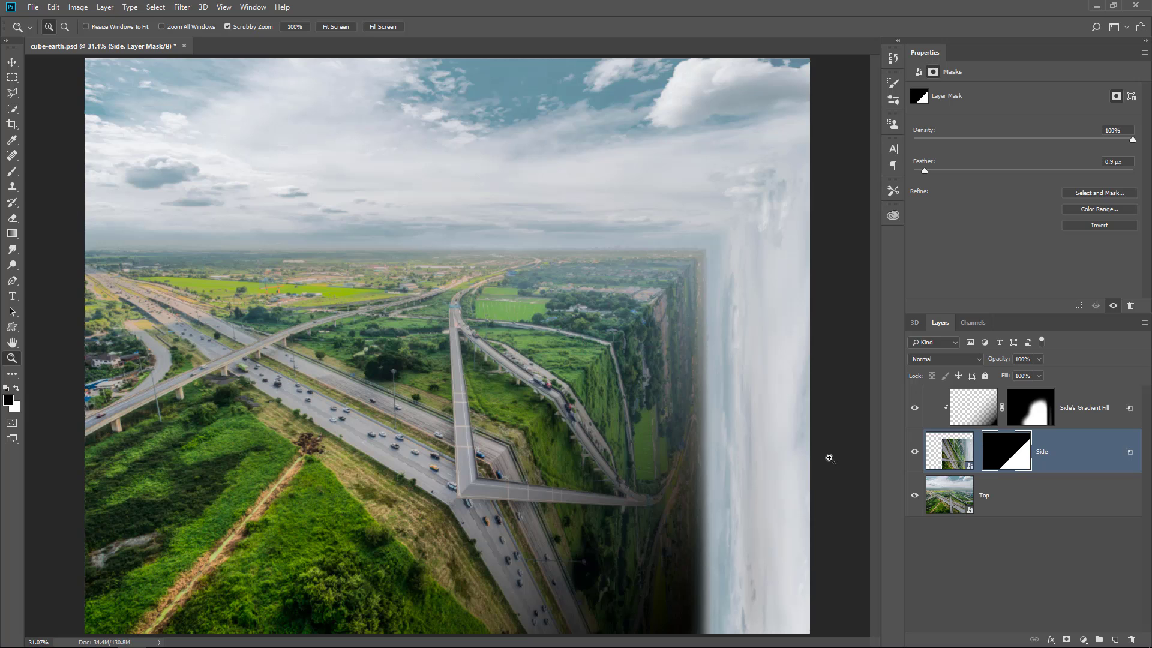
# Set the Side's Gradient Fill layer opacity to 50%.
pyautogui.click(967, 419)
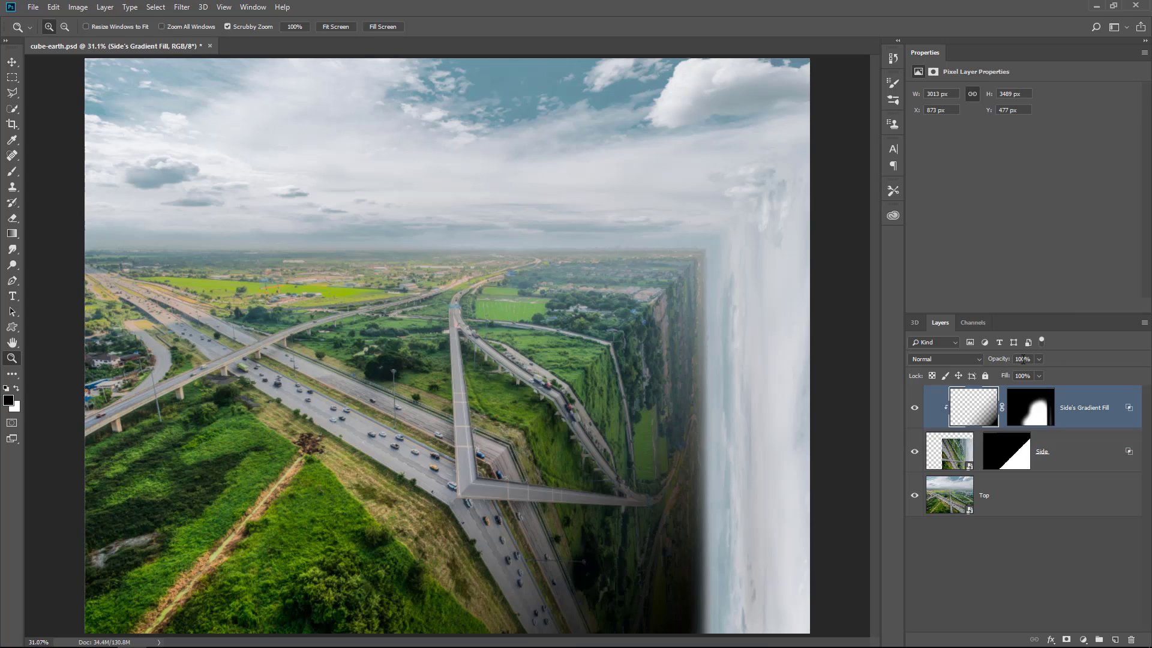
pyautogui.write('50')
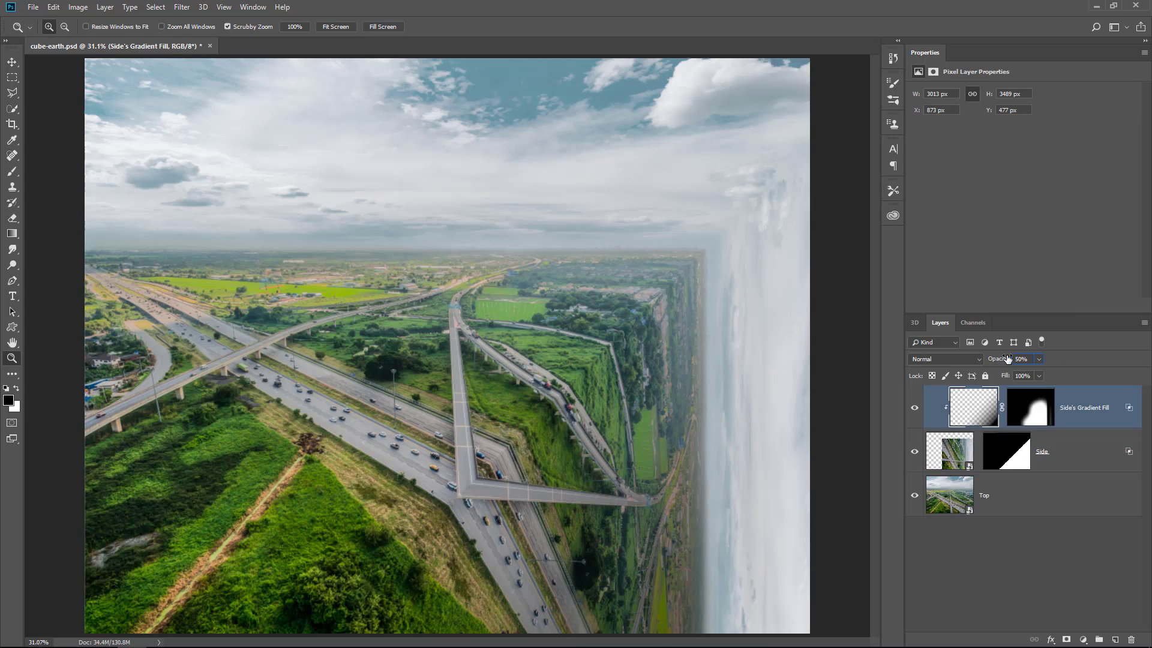
pyautogui.click(973, 413)
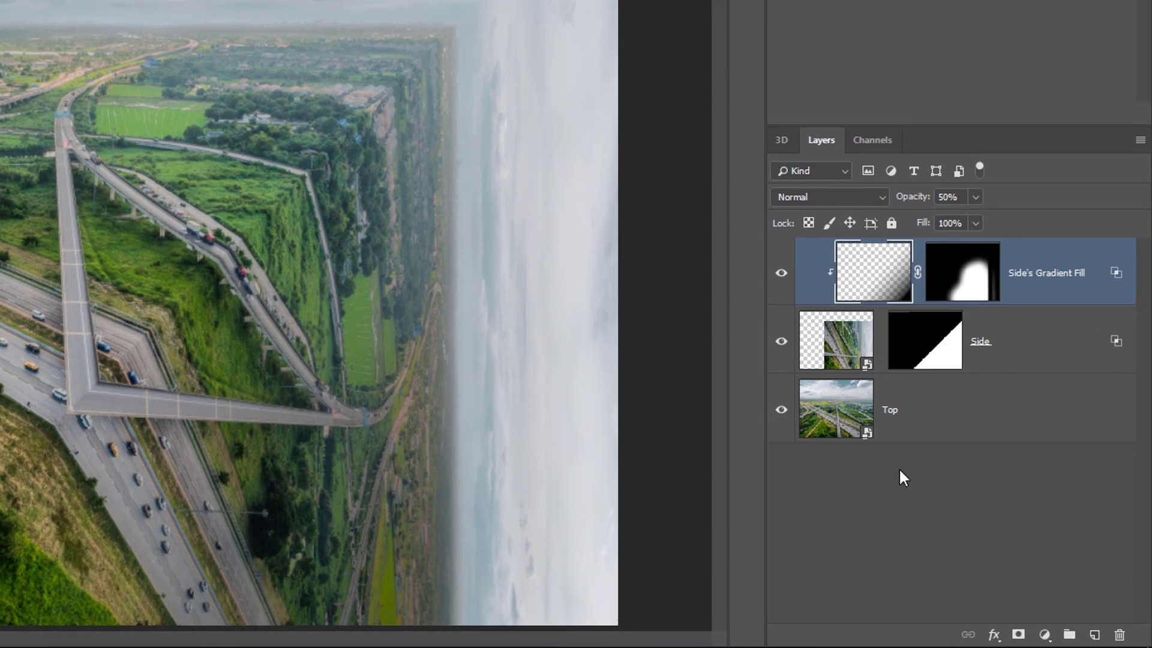
# Create a new empty layer between the Top and Side layers.
pyautogui.click(876, 407)
pyautogui.click(1002, 355)
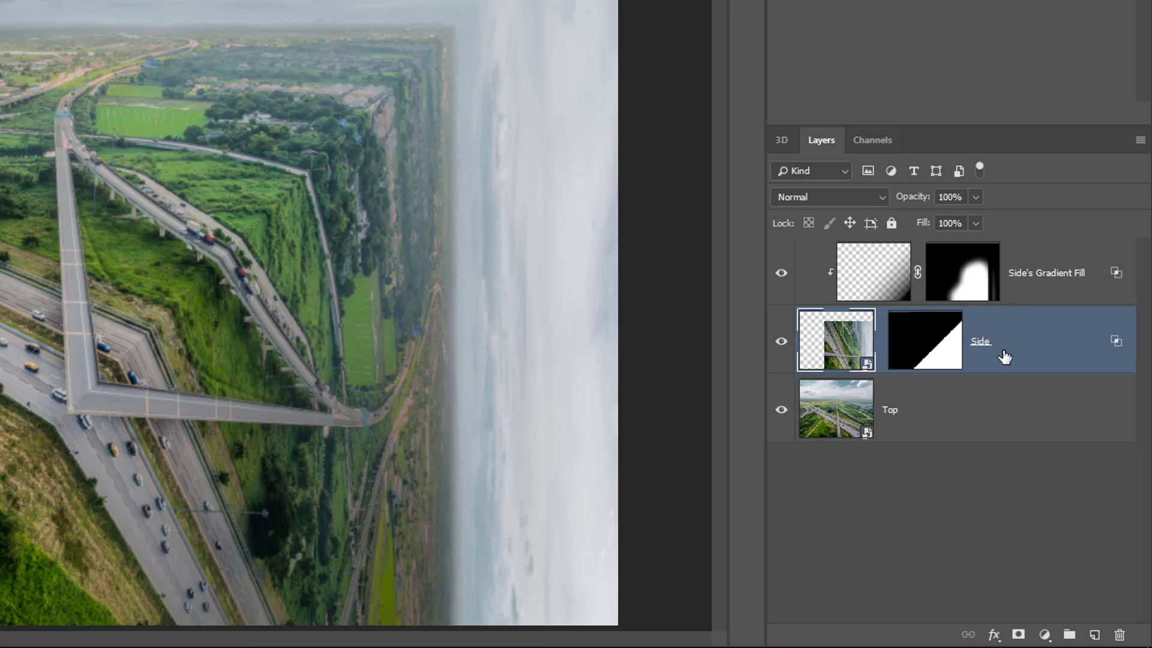
pyautogui.click(963, 411)
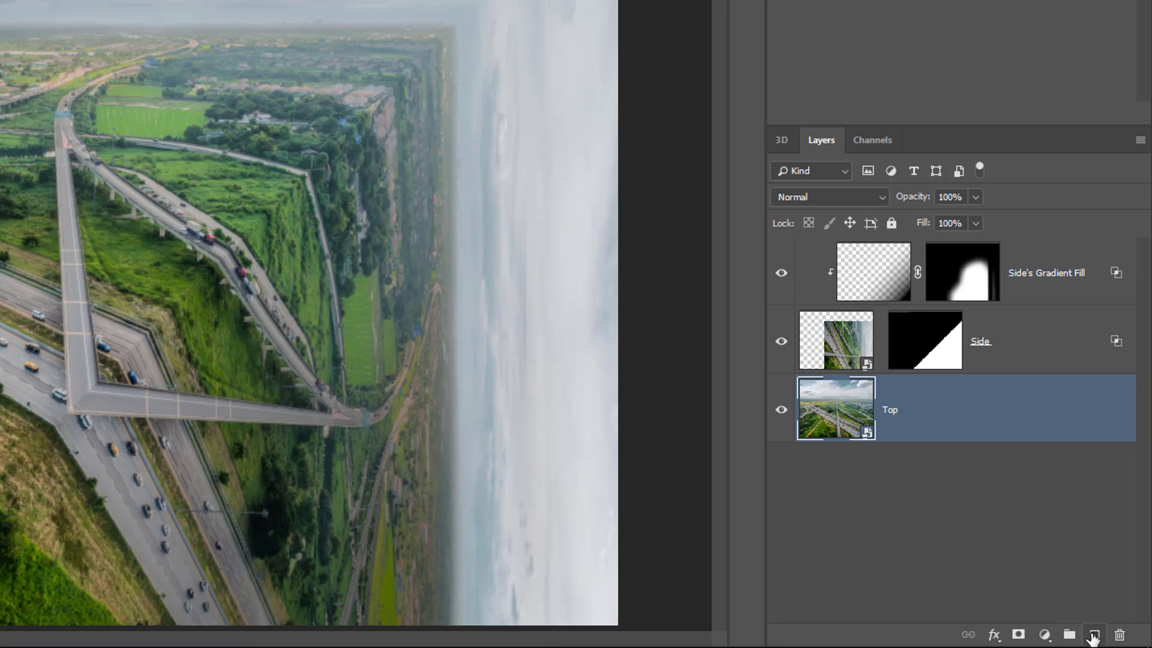
pyautogui.click(1094, 635)
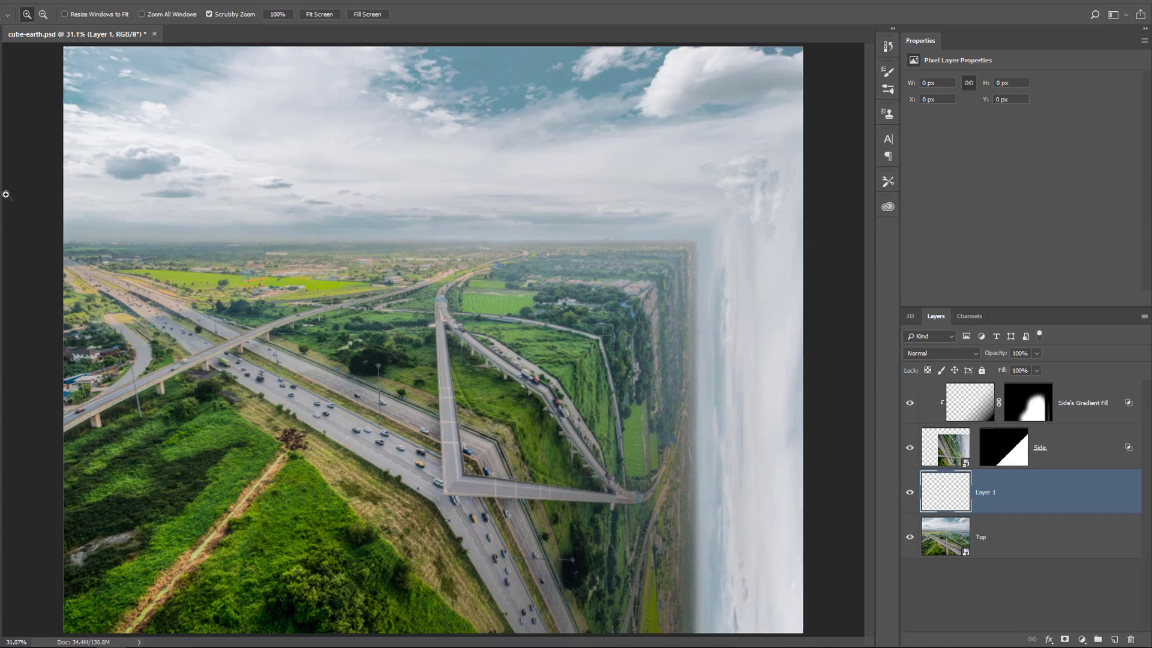
# Brush a straight white 90 px line along the cube's diagonal edge, from the horizon corner to the image's bottom edge.
pyautogui.click(12, 171)
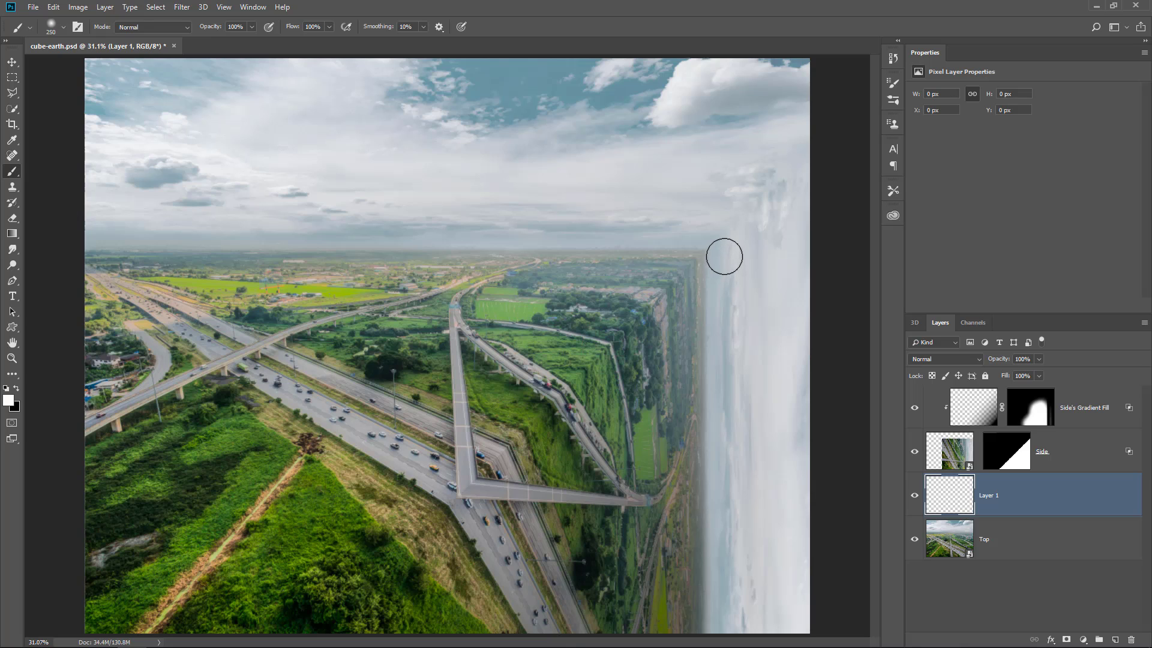
pyautogui.press('[')
pyautogui.press('[')
pyautogui.press('[')
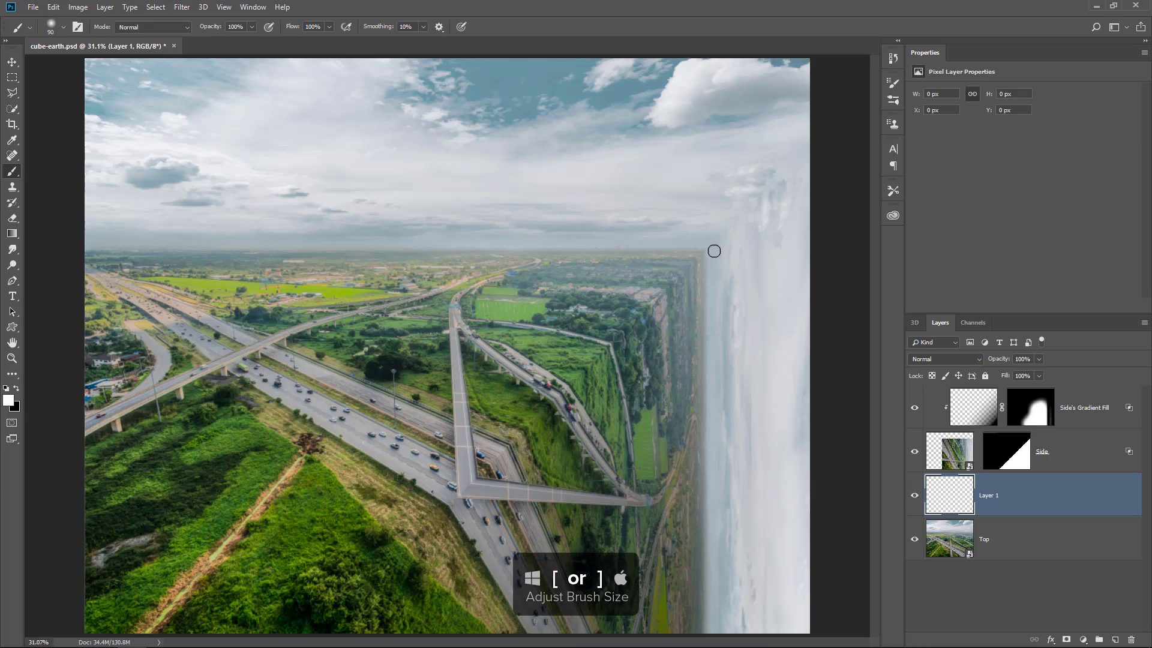
pyautogui.click(714, 249)
pyautogui.press('shift')
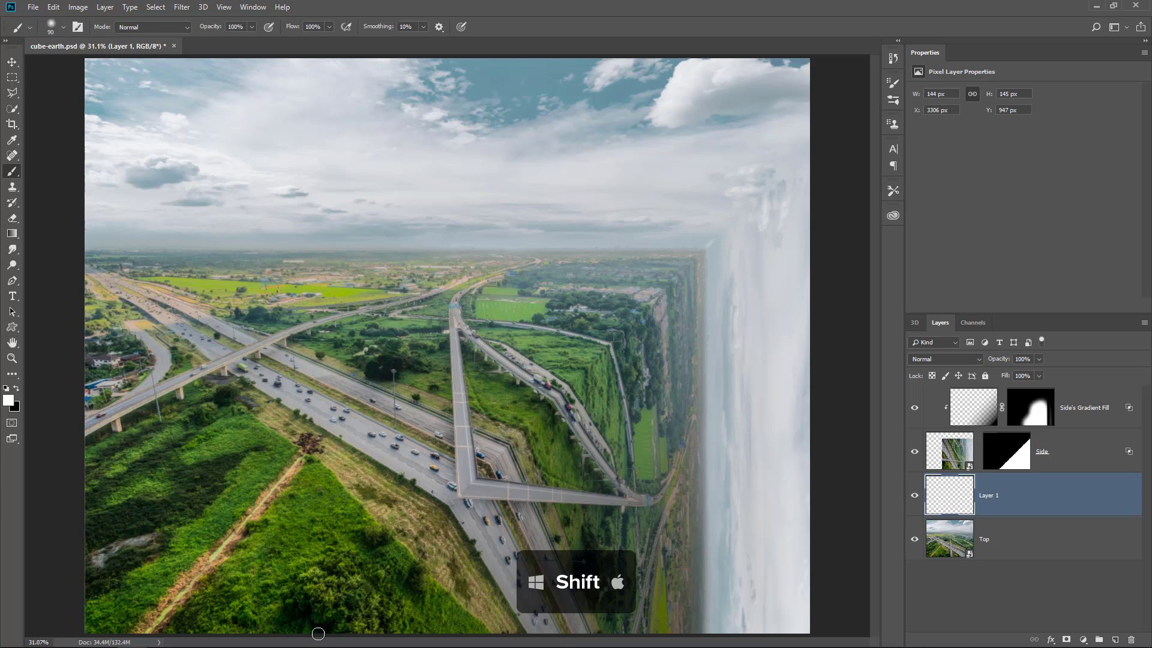
pyautogui.keyDown('shift'); pyautogui.click(314, 633); pyautogui.keyUp('shift')
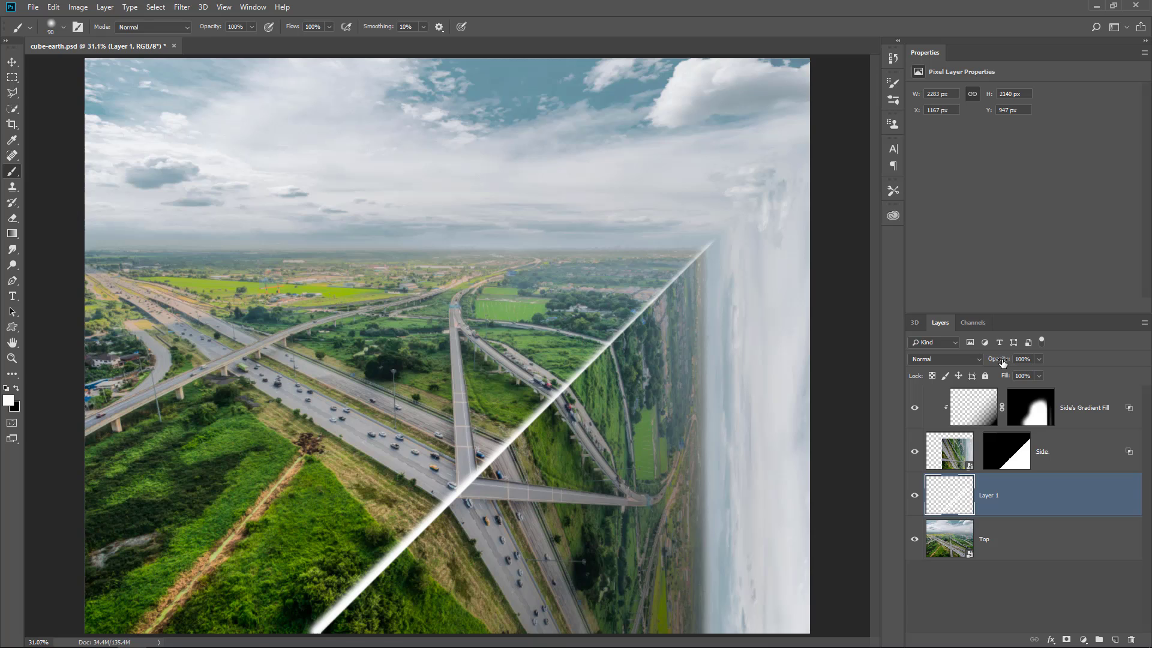
# Blend the white edge line with Overlay mode and lower its layer opacity to 17%.
pyautogui.moveTo(1001, 362); pyautogui.dragTo(988, 364)
pyautogui.click(959, 359)
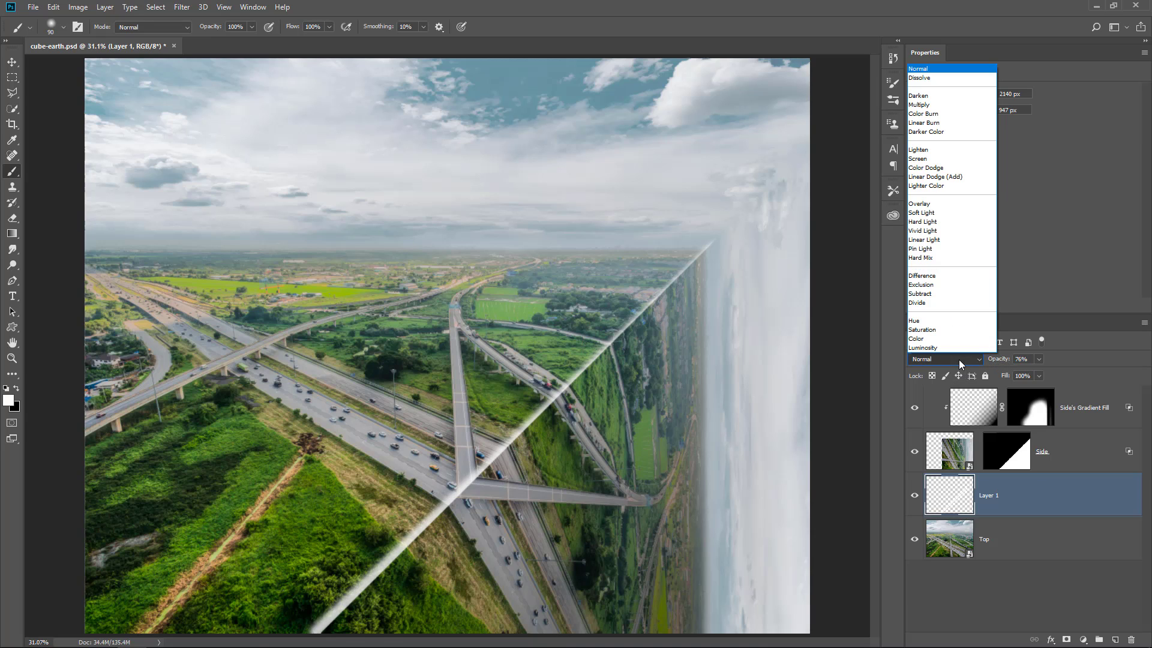
pyautogui.click(948, 204)
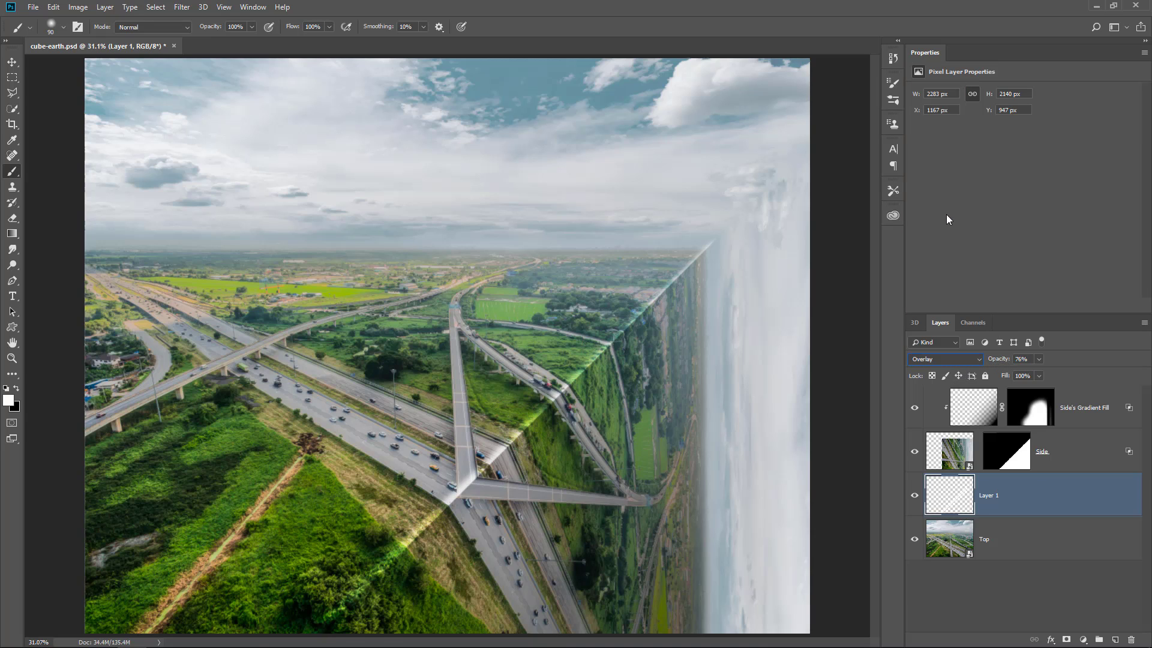
pyautogui.moveTo(1004, 362); pyautogui.dragTo(955, 362)
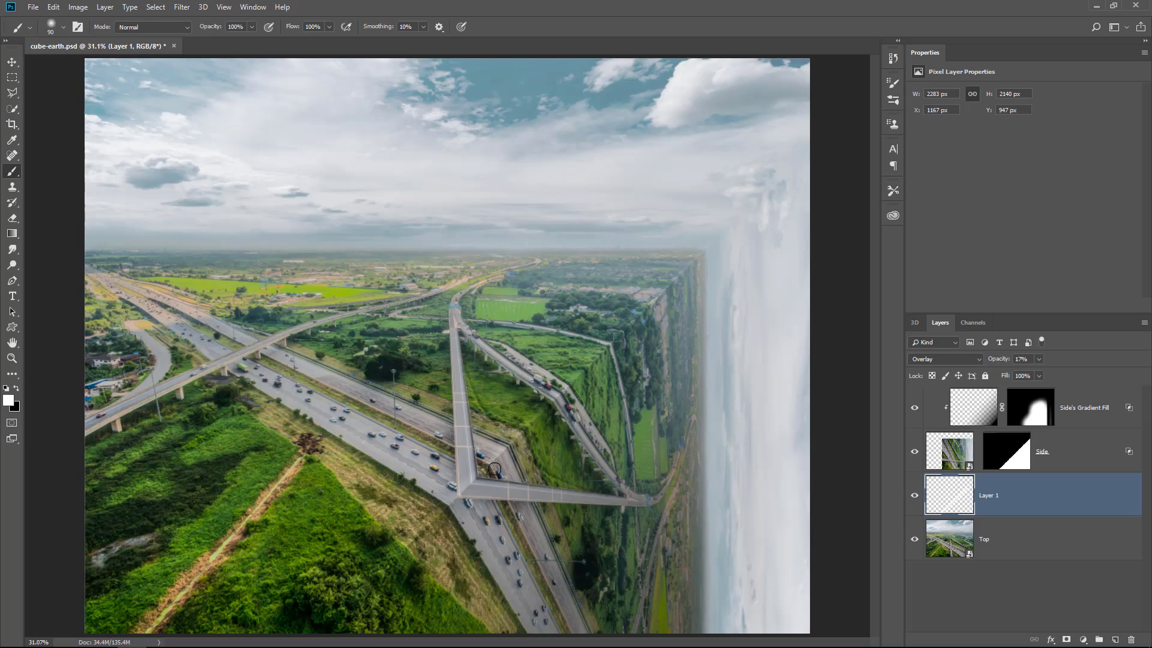
# Add a layer mask to Layer 1 and paint black on it to hide the edge highlight over the sky beyond the horizon corner.
pyautogui.press('z')
pyautogui.moveTo(472, 486); pyautogui.dragTo(474, 502)
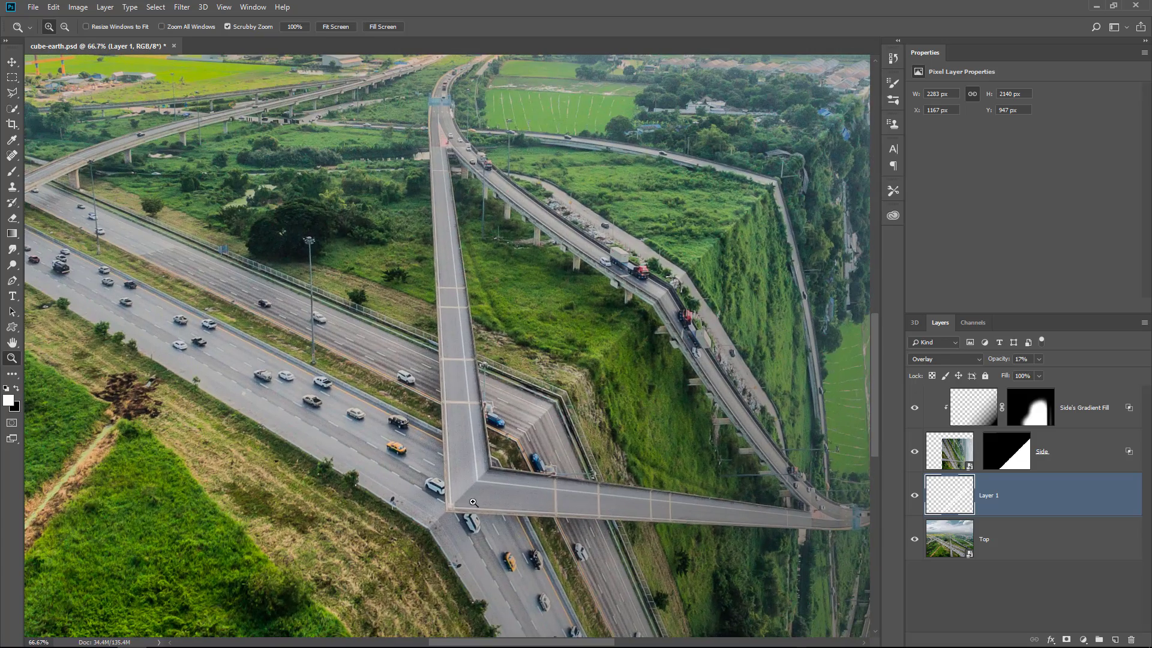
pyautogui.moveTo(707, 277); pyautogui.dragTo(516, 474)
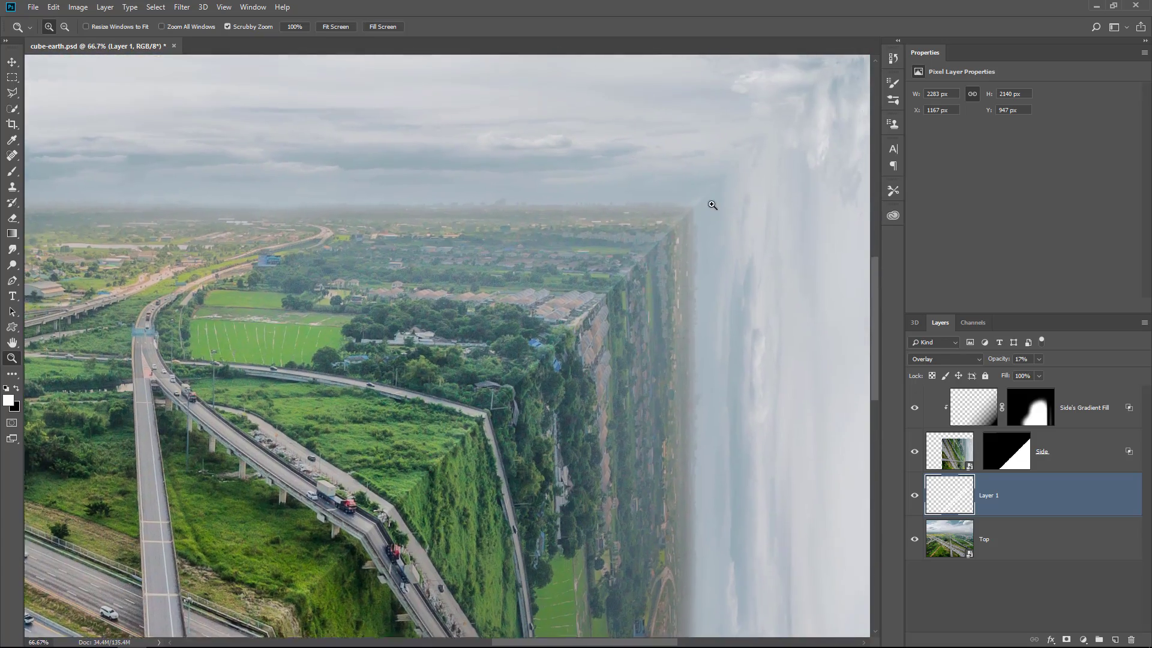
pyautogui.click(708, 206)
pyautogui.click(694, 206)
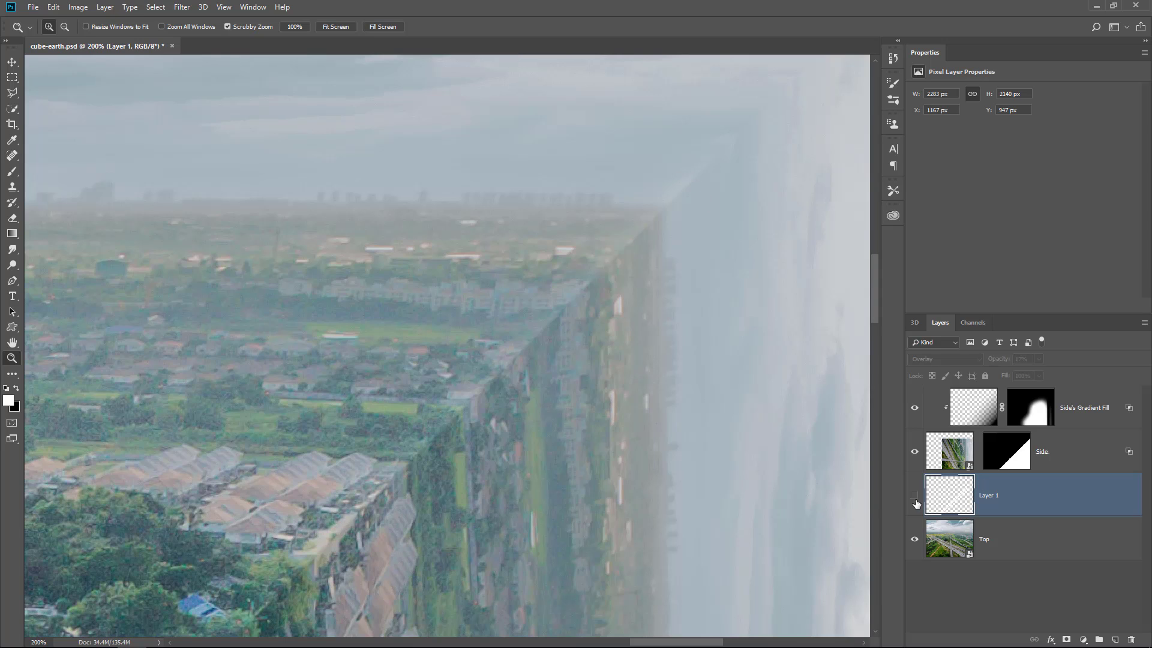
pyautogui.click(1066, 637)
pyautogui.click(12, 171)
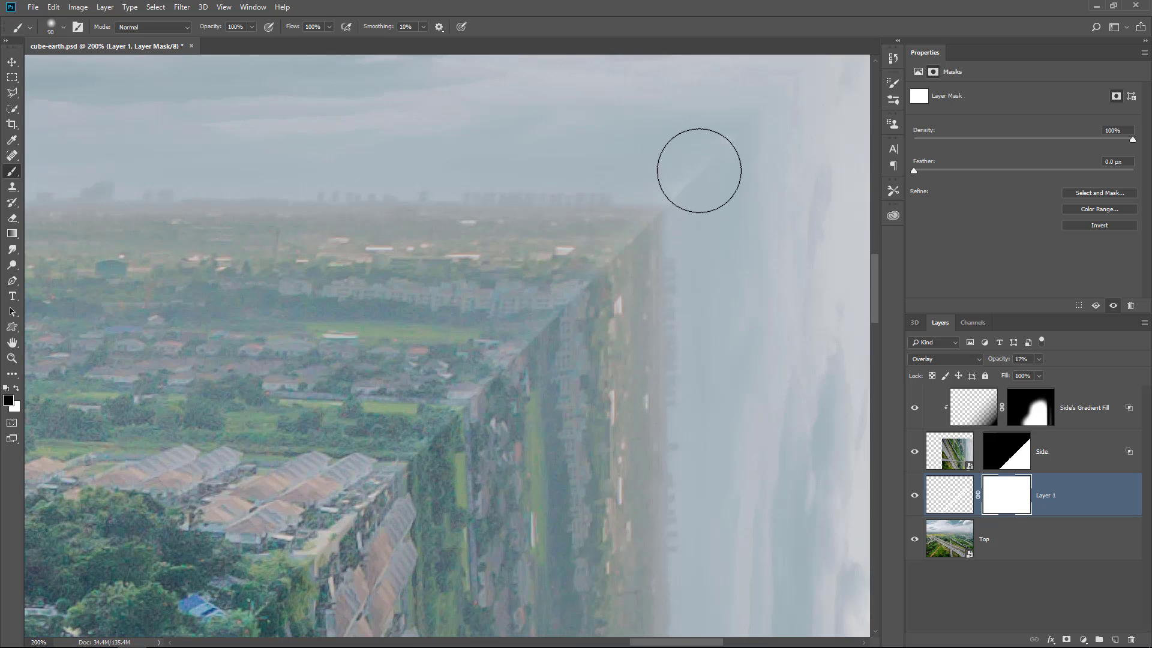
pyautogui.moveTo(699, 171)
pyautogui.mouseDown()
pyautogui.moveTo(745, 162)
pyautogui.moveTo(748, 146)
pyautogui.mouseUp()
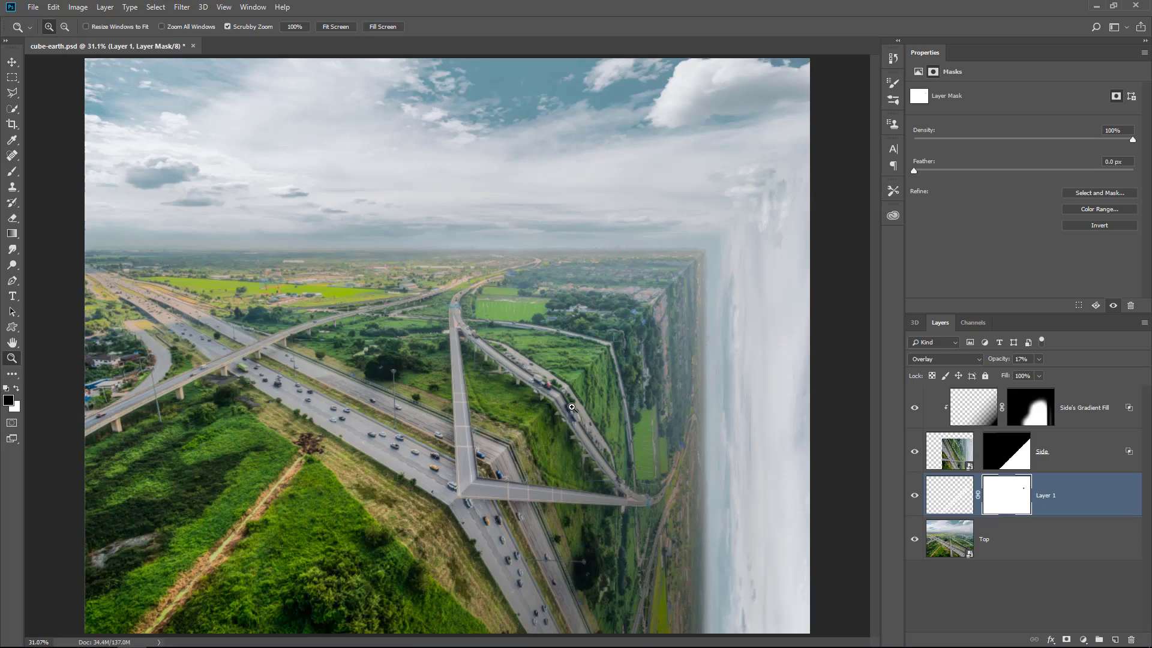
# Open the Side smart object's contents and create a new empty layer above the Background.
pyautogui.moveTo(571, 407); pyautogui.dragTo(474, 364)
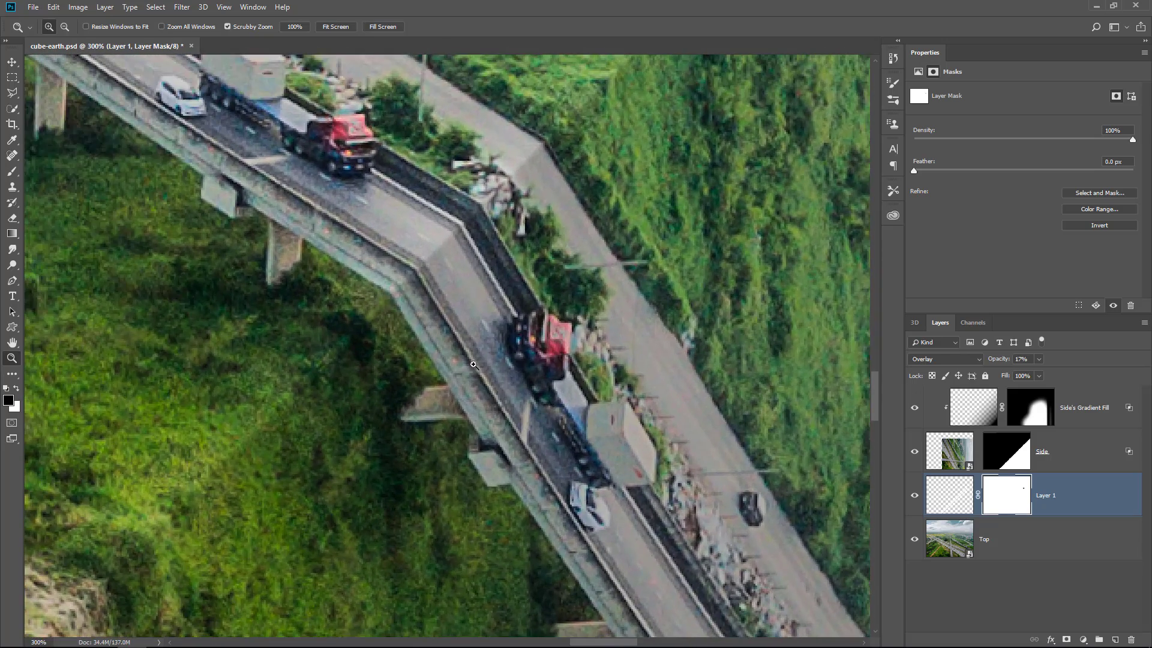
pyautogui.moveTo(210, 107); pyautogui.dragTo(183, 145)
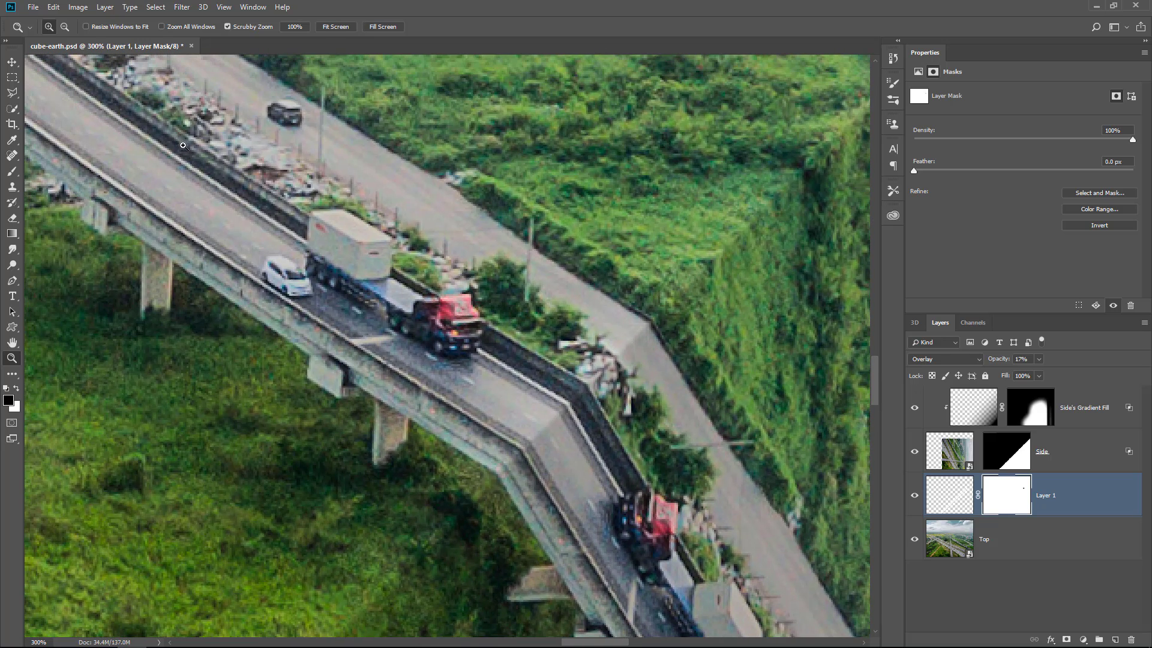
pyautogui.moveTo(505, 391); pyautogui.dragTo(313, 249)
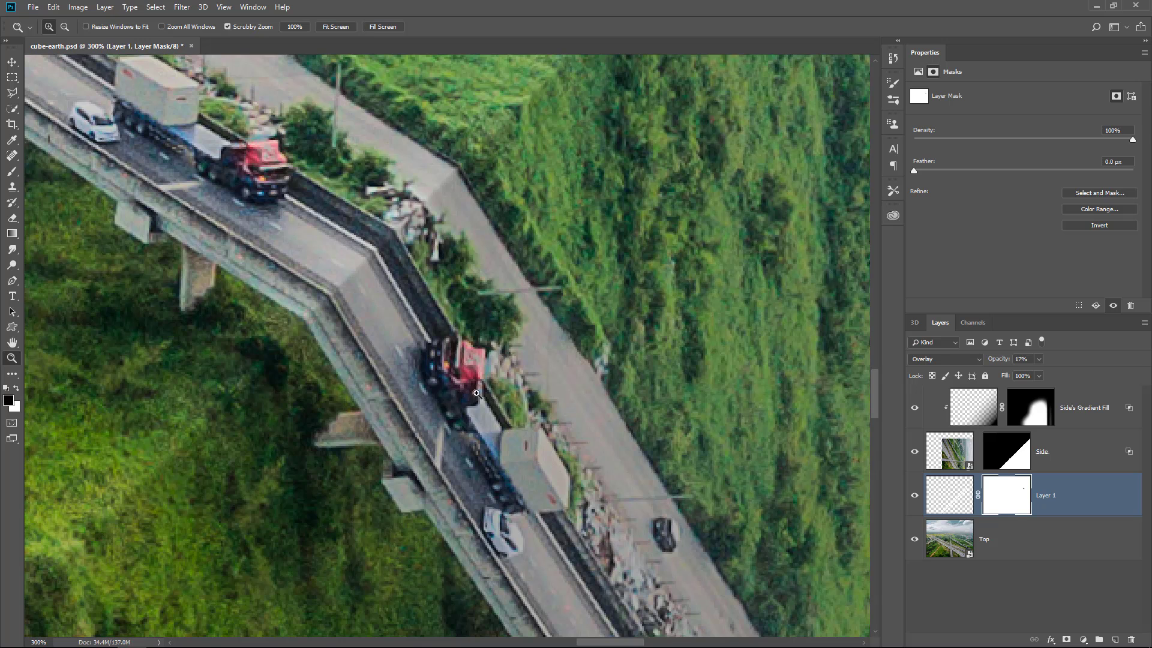
pyautogui.moveTo(512, 459); pyautogui.dragTo(473, 382)
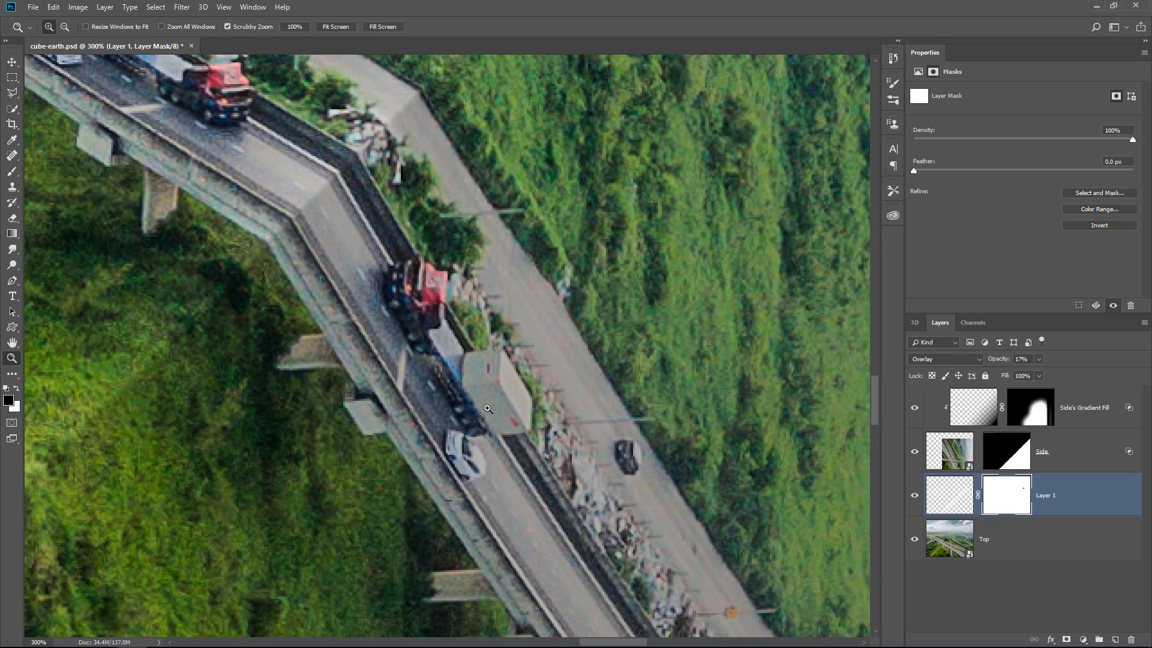
pyautogui.click(915, 454)
pyautogui.click(915, 455)
pyautogui.click(954, 461)
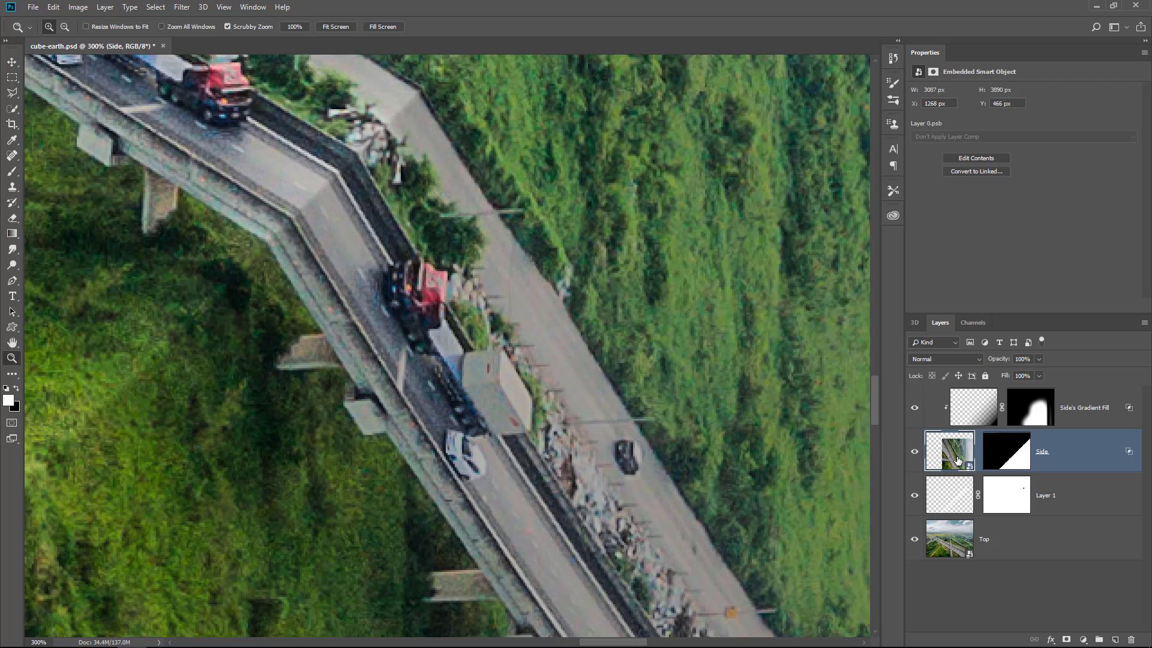
pyautogui.doubleClick(957, 461)
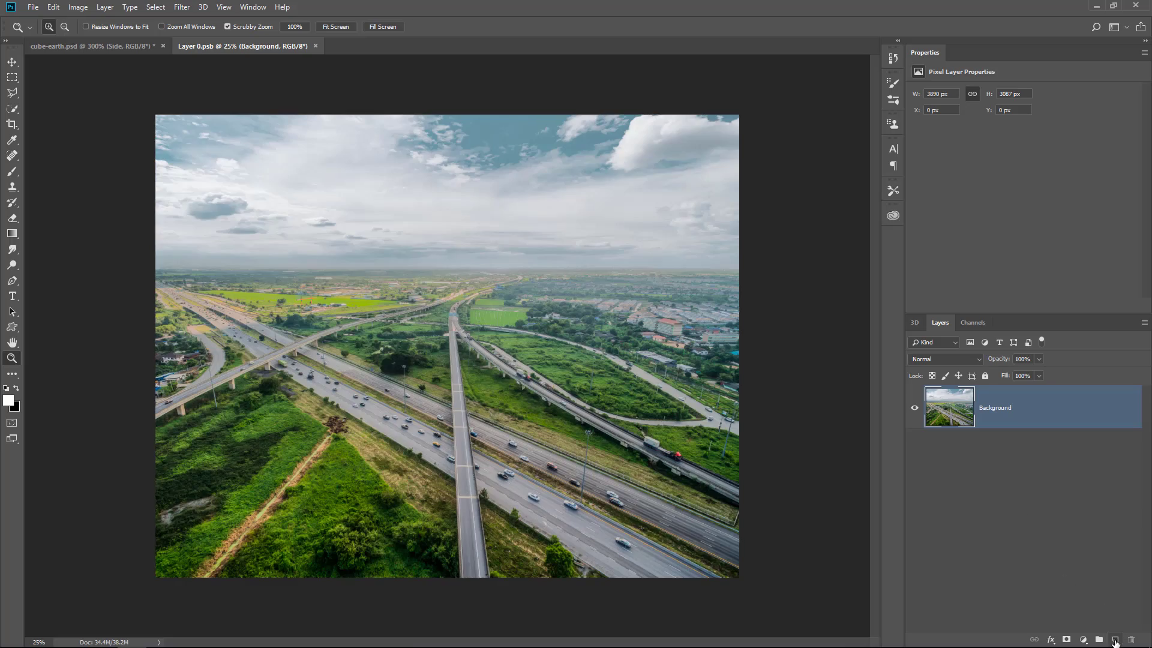
pyautogui.click(1116, 640)
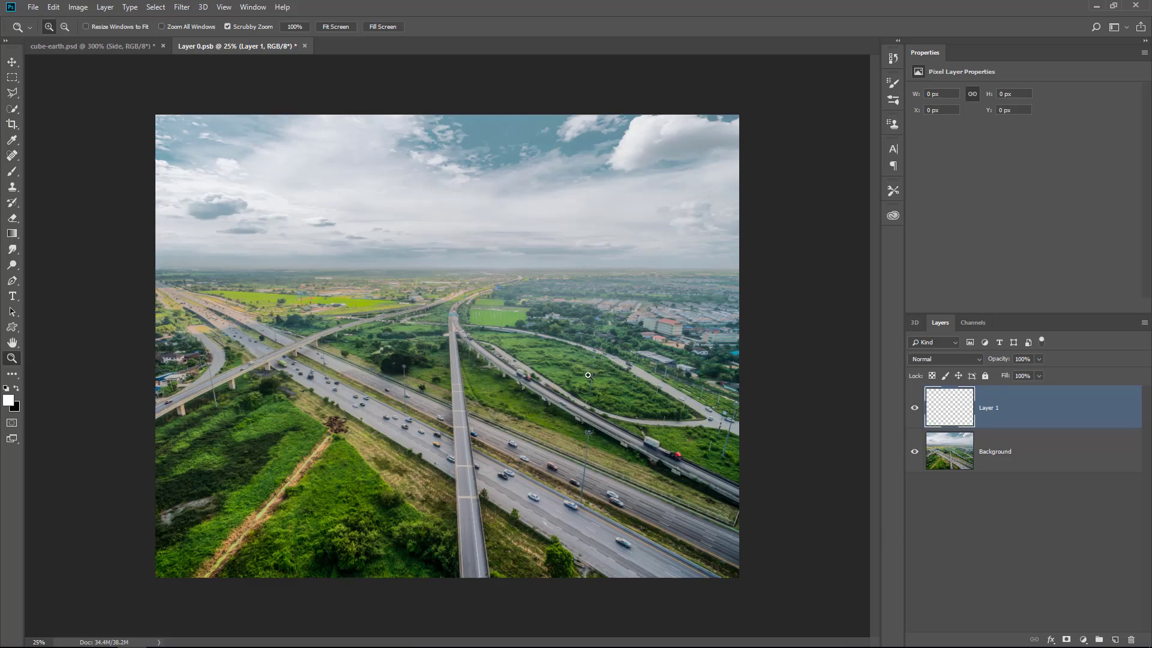
# With a 50 px Clone Stamp sampled from clear bridge road, paint over the red truck and its container trailer.
pyautogui.moveTo(531, 380); pyautogui.dragTo(577, 384)
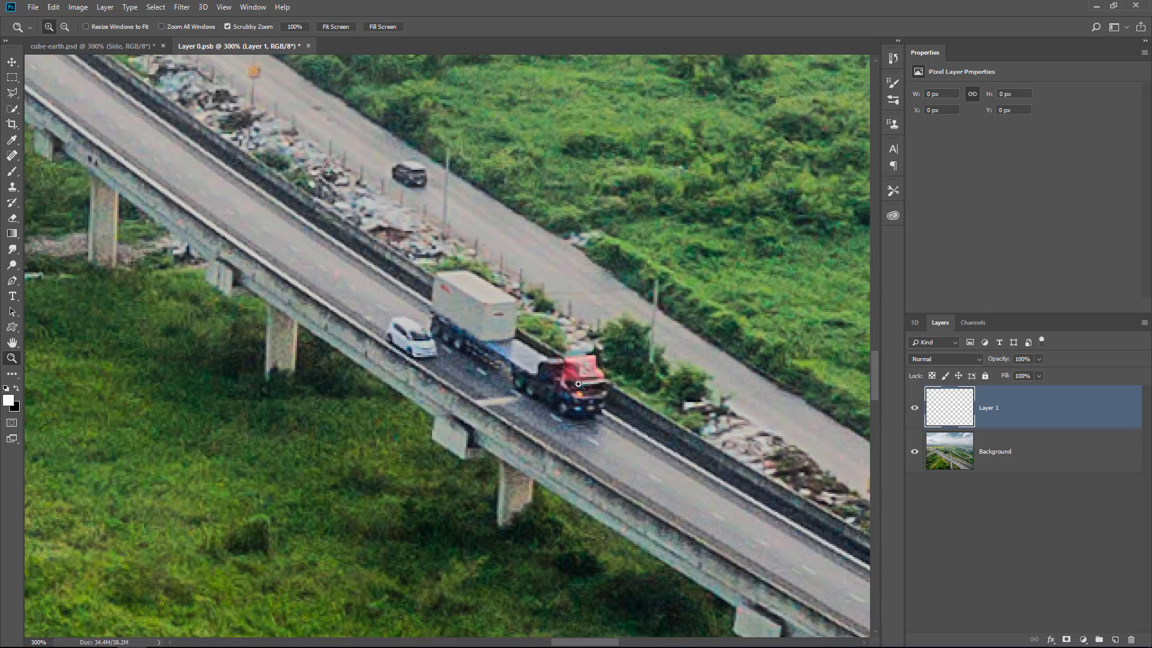
pyautogui.click(12, 186)
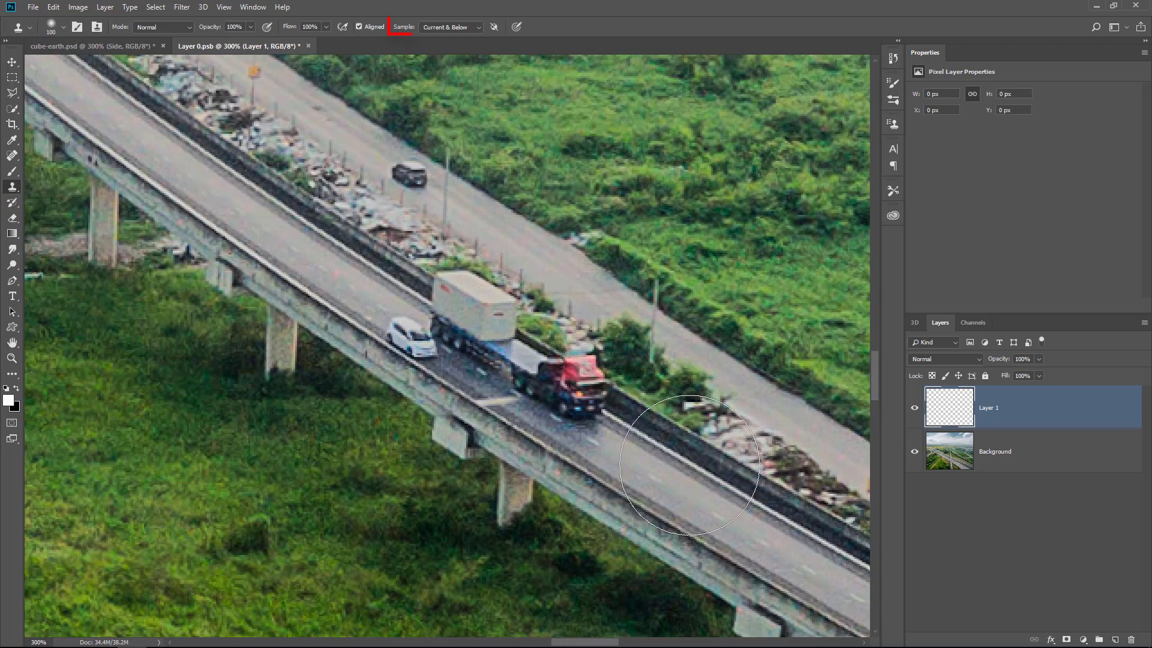
pyautogui.press('[')
pyautogui.press('[')
pyautogui.press('[')
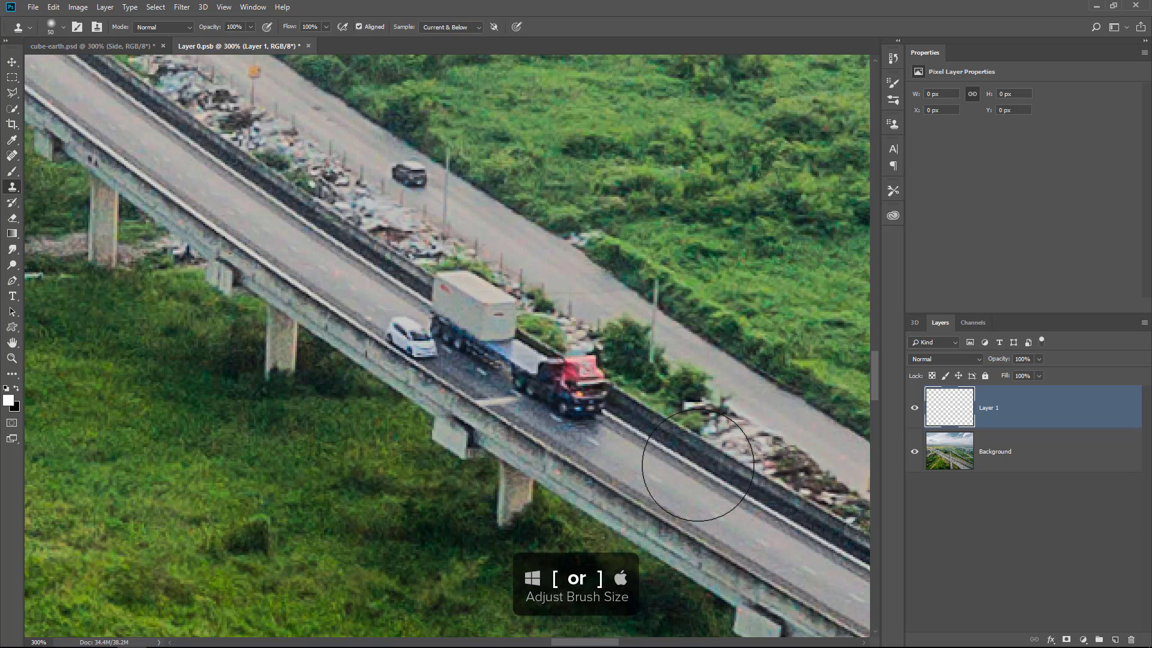
pyautogui.press('alt')
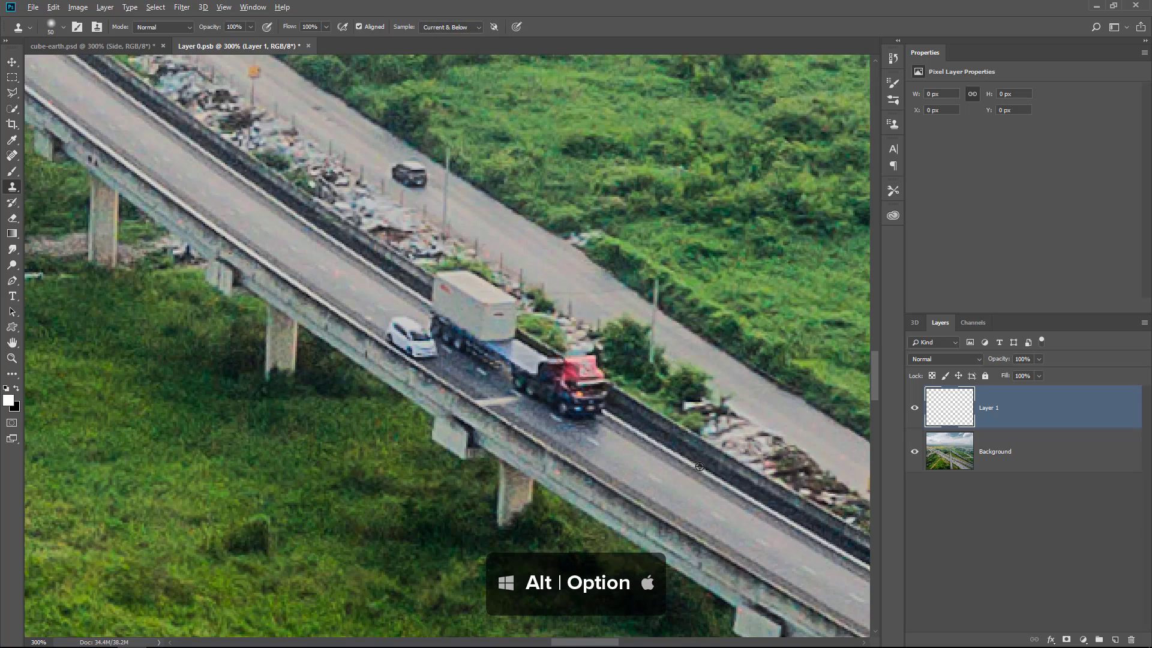
pyautogui.keyDown('alt'); pyautogui.click(699, 466); pyautogui.keyUp('alt')
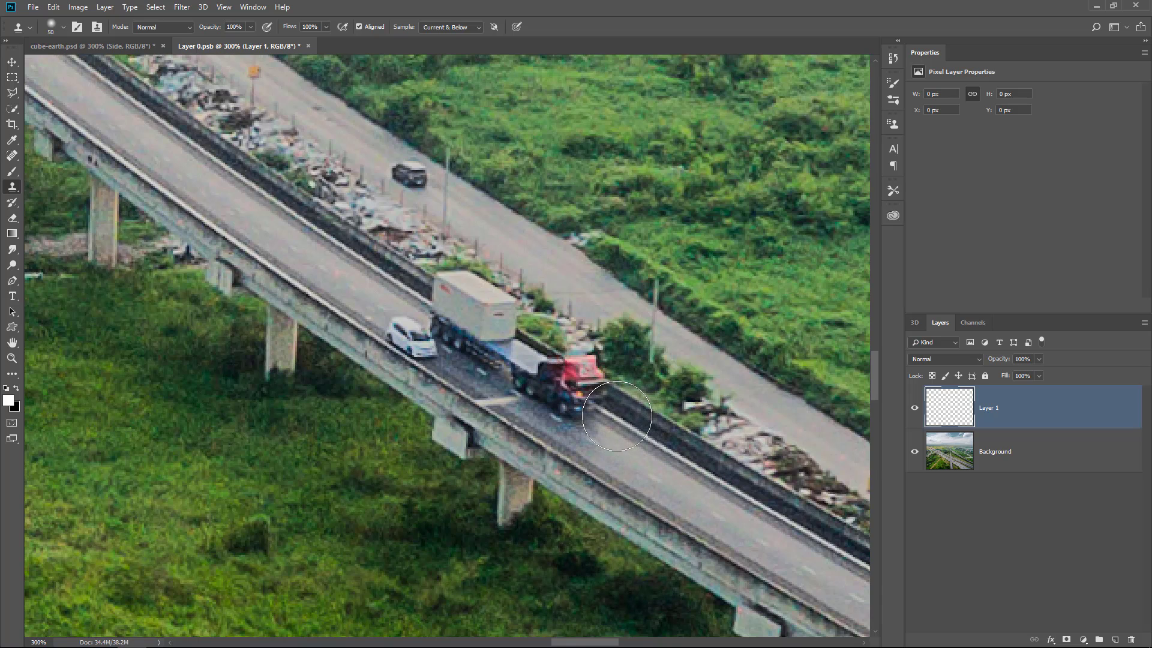
pyautogui.moveTo(617, 416)
pyautogui.mouseDown()
pyautogui.moveTo(537, 376)
pyautogui.moveTo(548, 375)
pyautogui.moveTo(447, 306)
pyautogui.moveTo(480, 319)
pyautogui.moveTo(441, 321)
pyautogui.moveTo(432, 309)
pyautogui.moveTo(414, 318)
pyautogui.moveTo(446, 331)
pyautogui.mouseUp()
# Clone clear road over the white car and the leftover truck traces on the bridge with a 20 px Clone Stamp.
pyautogui.press('[')
pyautogui.press('[')
pyautogui.press('[')
pyautogui.moveTo(456, 384)
pyautogui.mouseDown()
pyautogui.moveTo(498, 420)
pyautogui.moveTo(463, 393)
pyautogui.mouseUp()
pyautogui.keyDown('alt'); pyautogui.click(461, 392); pyautogui.keyUp('alt')
pyautogui.moveTo(420, 360); pyautogui.dragTo(373, 340)
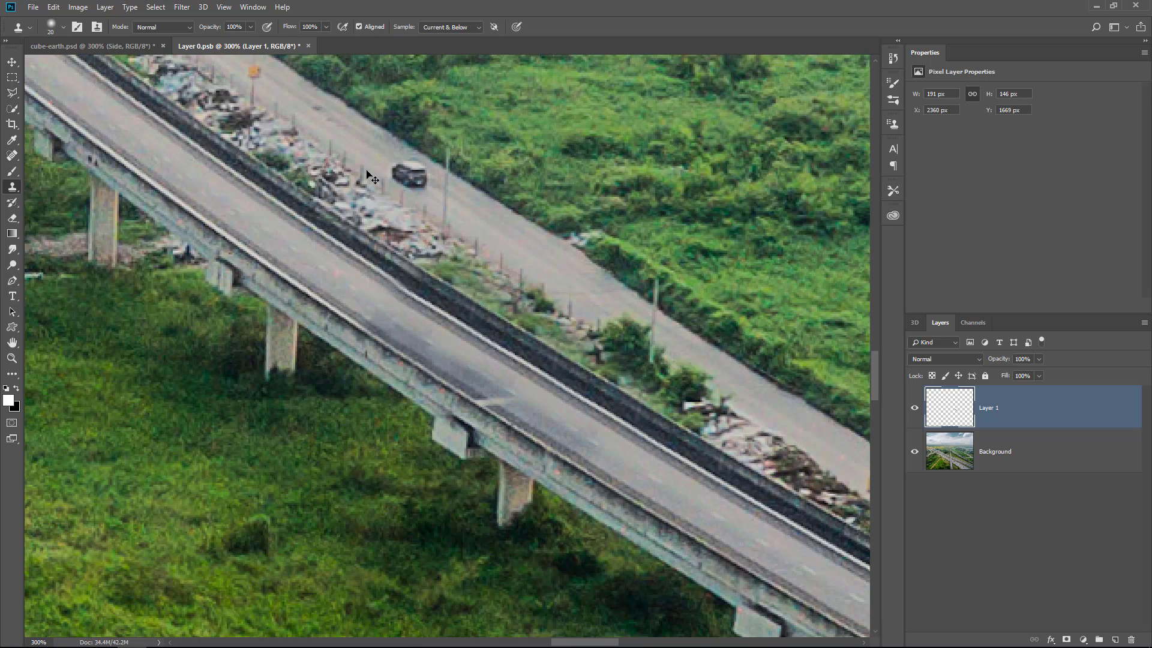
# Save the smart object's contents to update the Side layer, and return to cube-earth.psd at the highway below the overpass.
pyautogui.hotkey('ctrl', 's')
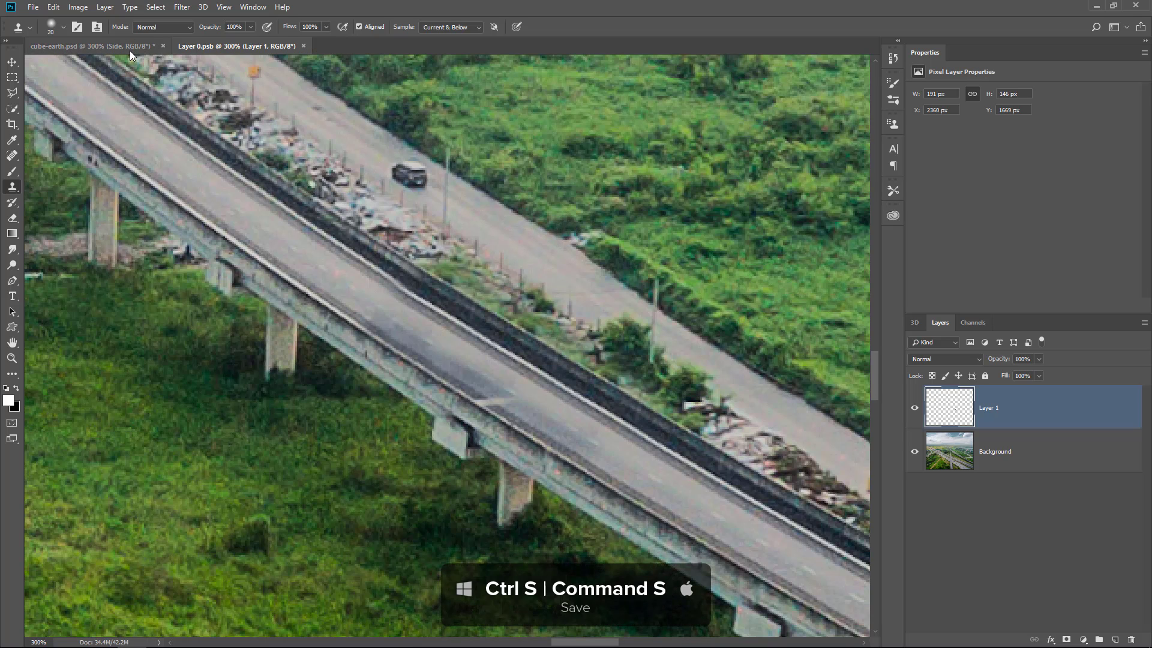
pyautogui.click(129, 48)
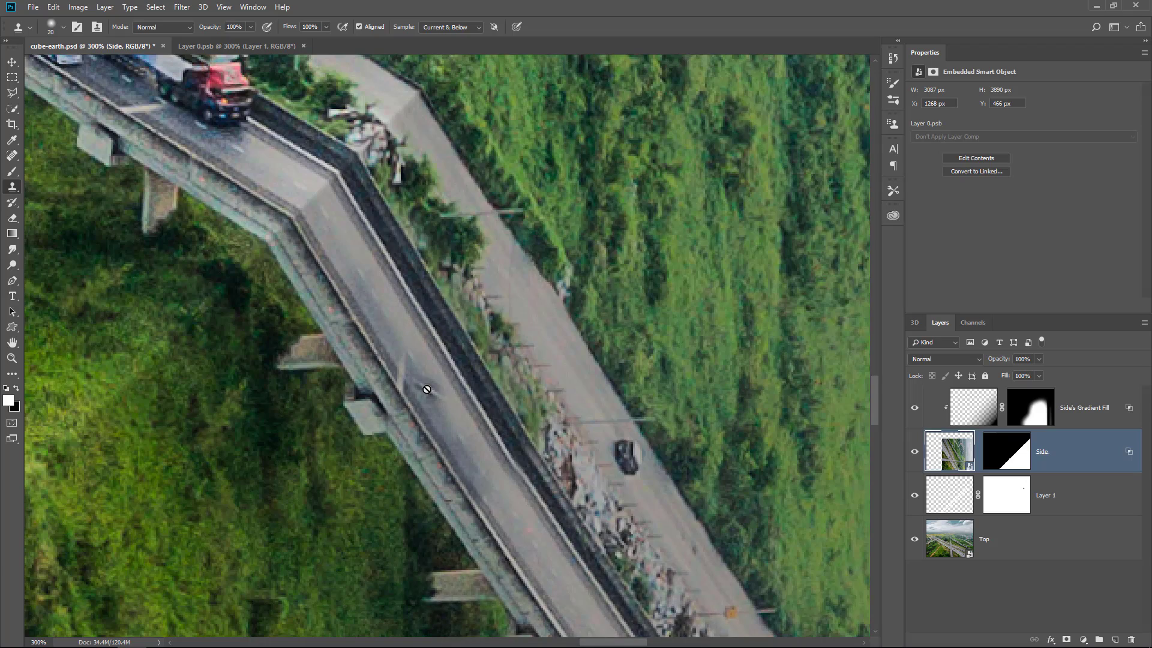
pyautogui.scroll(-5, 426, 390)
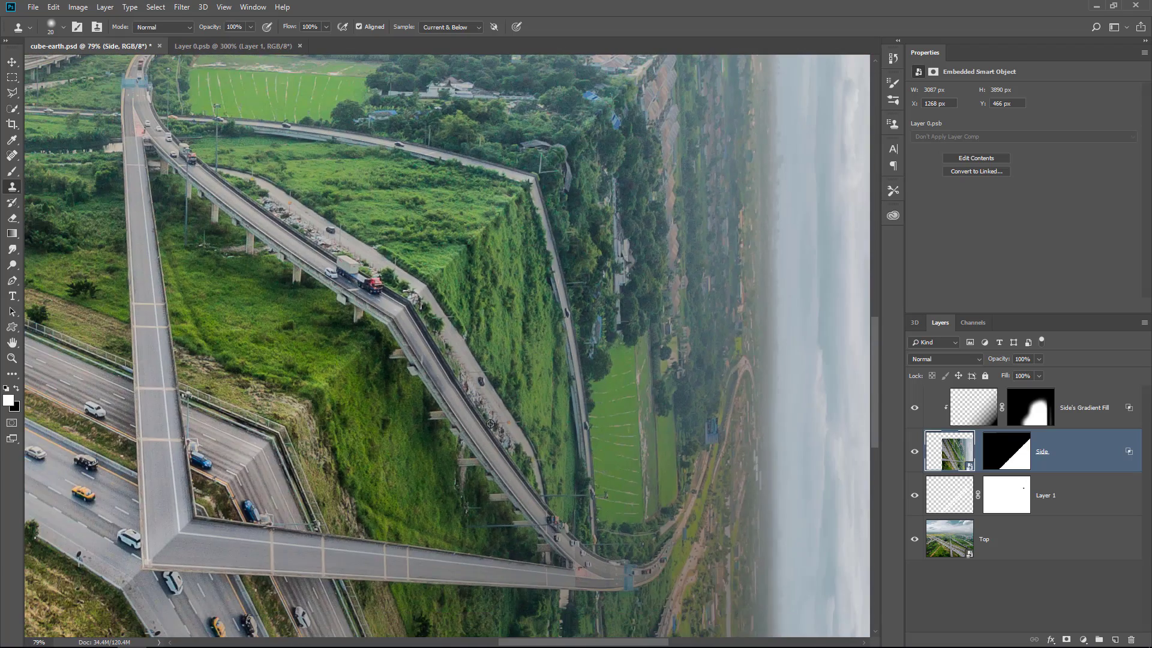
pyautogui.scroll(-2, 483, 457)
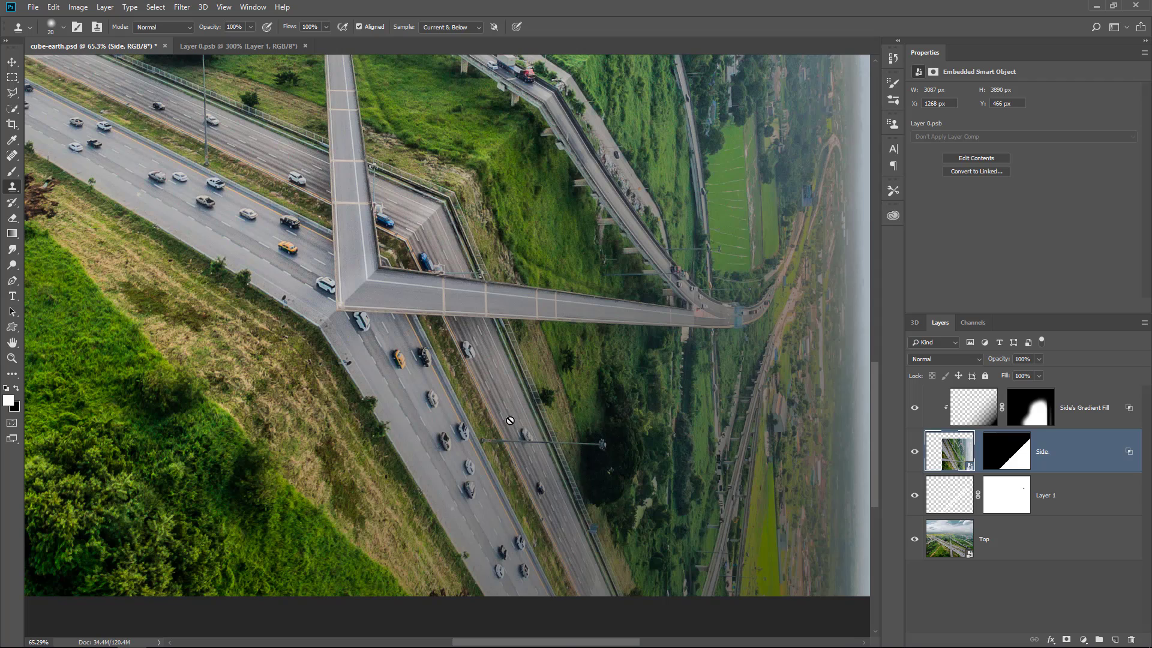
pyautogui.scroll(10, 496, 385)
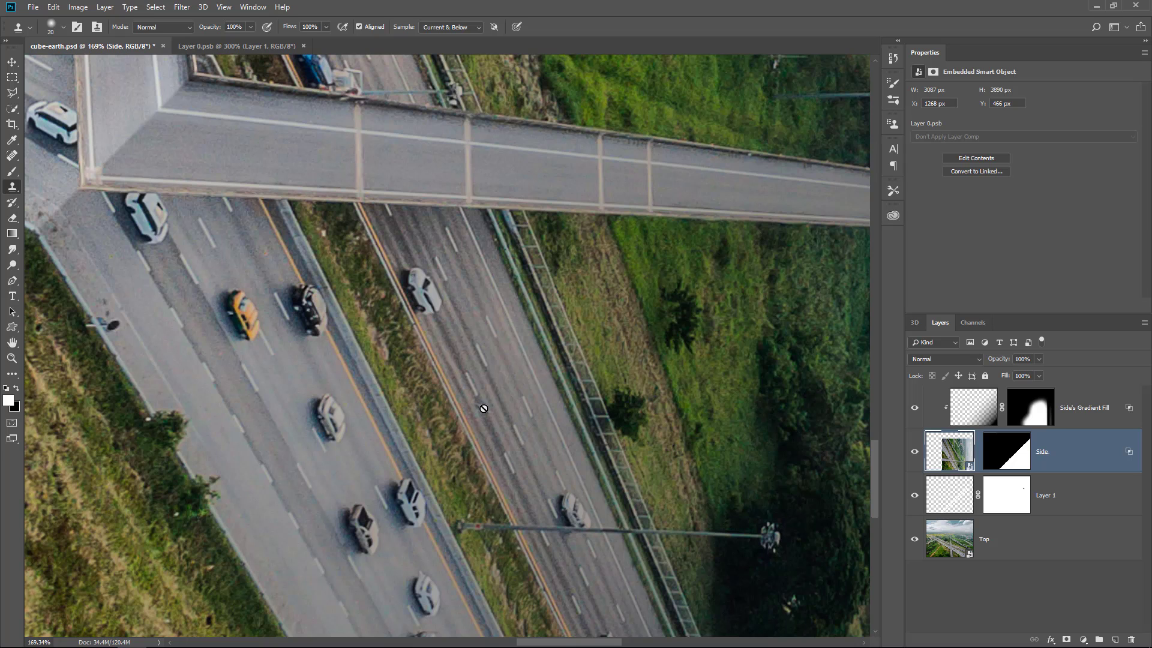
pyautogui.scroll(-5, 489, 366)
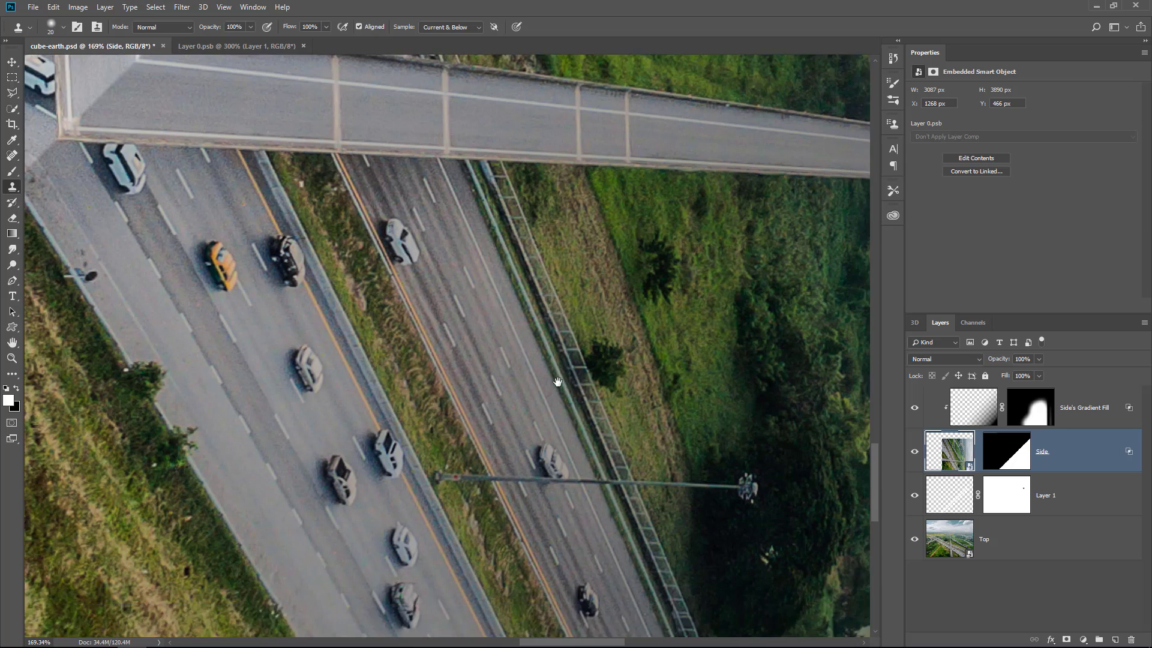
# Reopen the Side smart object's contents and clone clear asphalt over the white pickup and the black car near the lamp post.
pyautogui.doubleClick(952, 458)
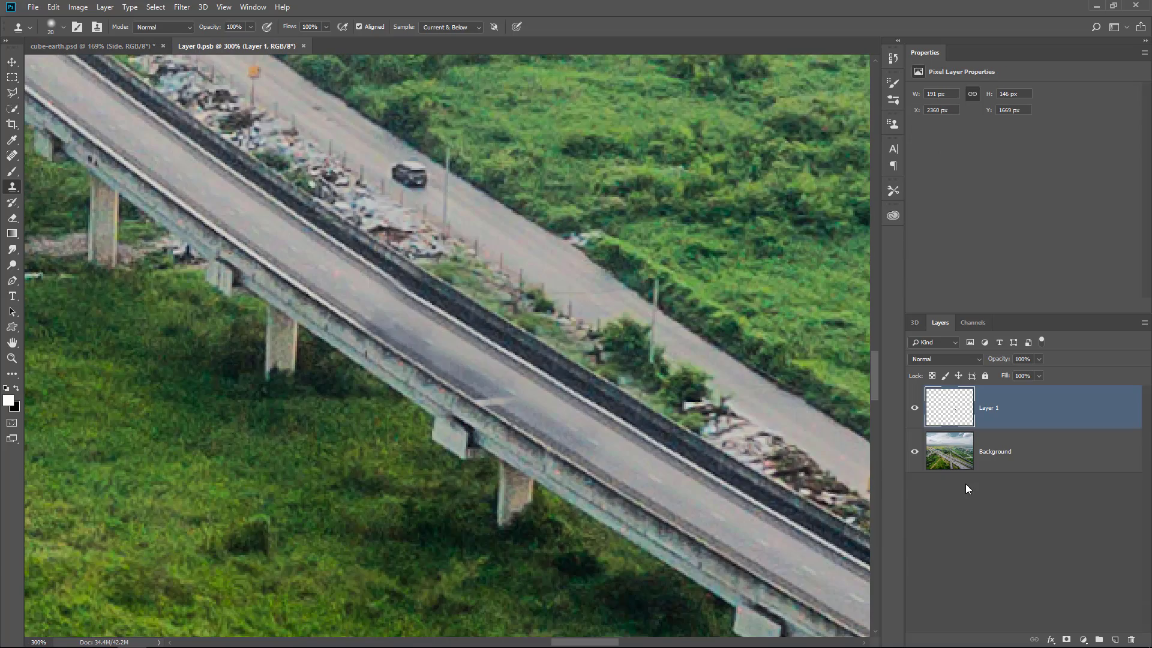
pyautogui.scroll(-8, 609, 399)
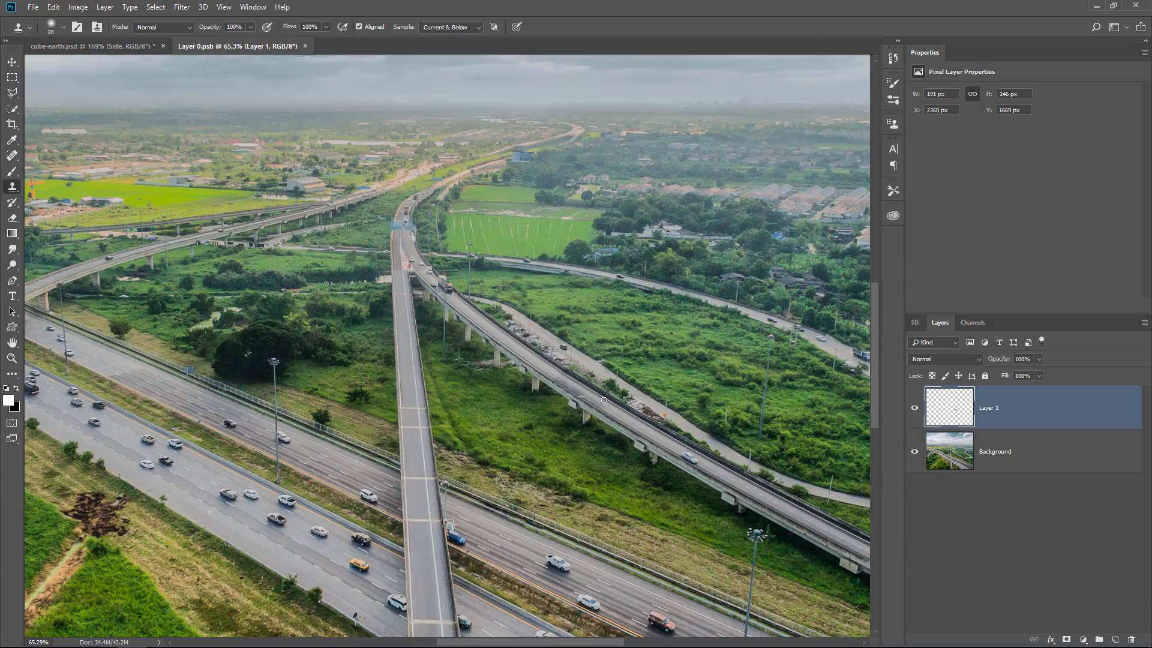
pyautogui.moveTo(640, 457); pyautogui.dragTo(561, 282)
pyautogui.moveTo(610, 388); pyautogui.dragTo(697, 466)
pyautogui.scroll(6, 265, 335)
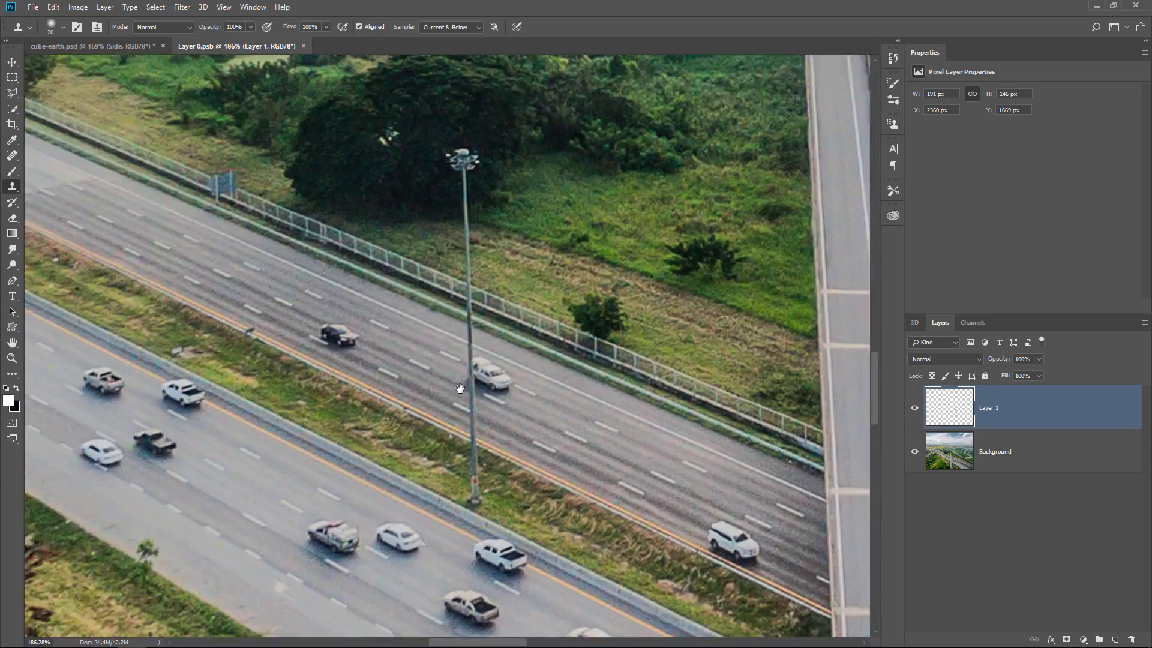
pyautogui.moveTo(475, 432); pyautogui.dragTo(537, 446)
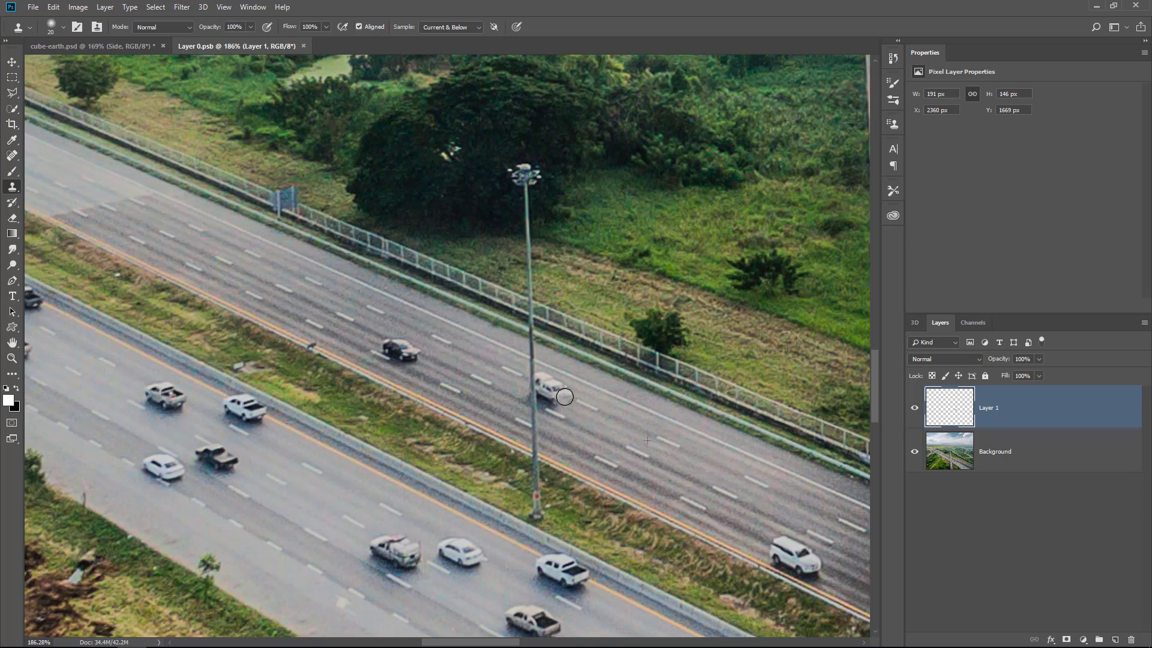
pyautogui.moveTo(558, 402)
pyautogui.mouseDown()
pyautogui.moveTo(542, 399)
pyautogui.moveTo(563, 391)
pyautogui.moveTo(543, 377)
pyautogui.moveTo(516, 415)
pyautogui.mouseUp()
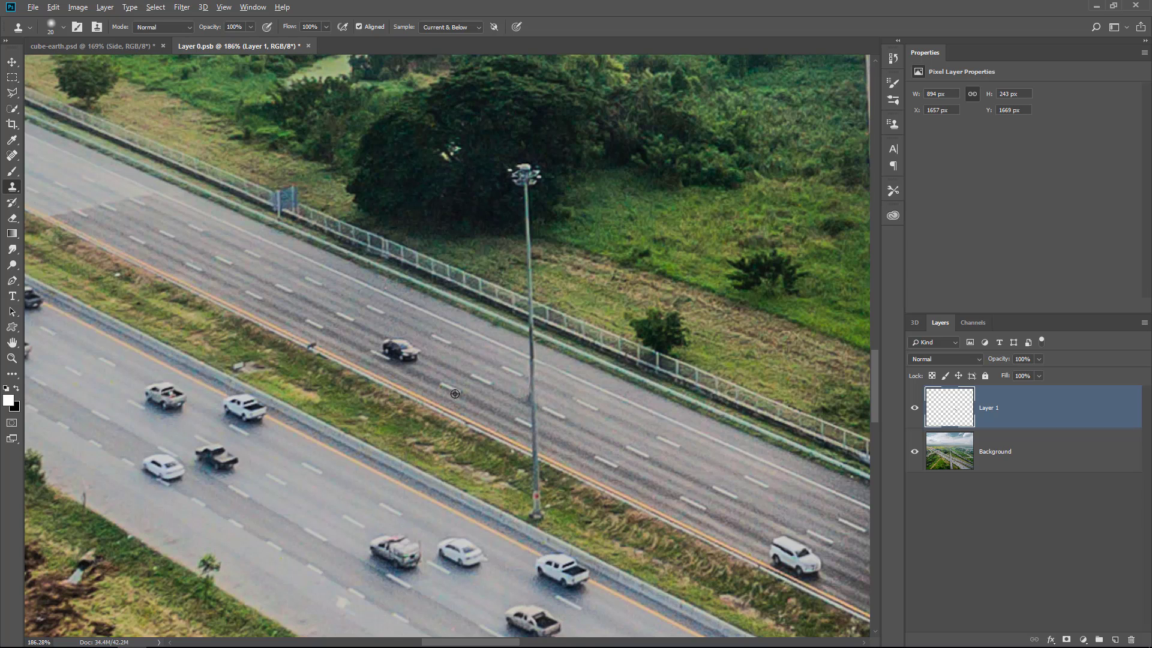
pyautogui.moveTo(403, 367)
pyautogui.mouseDown()
pyautogui.moveTo(385, 352)
pyautogui.moveTo(409, 353)
pyautogui.mouseUp()
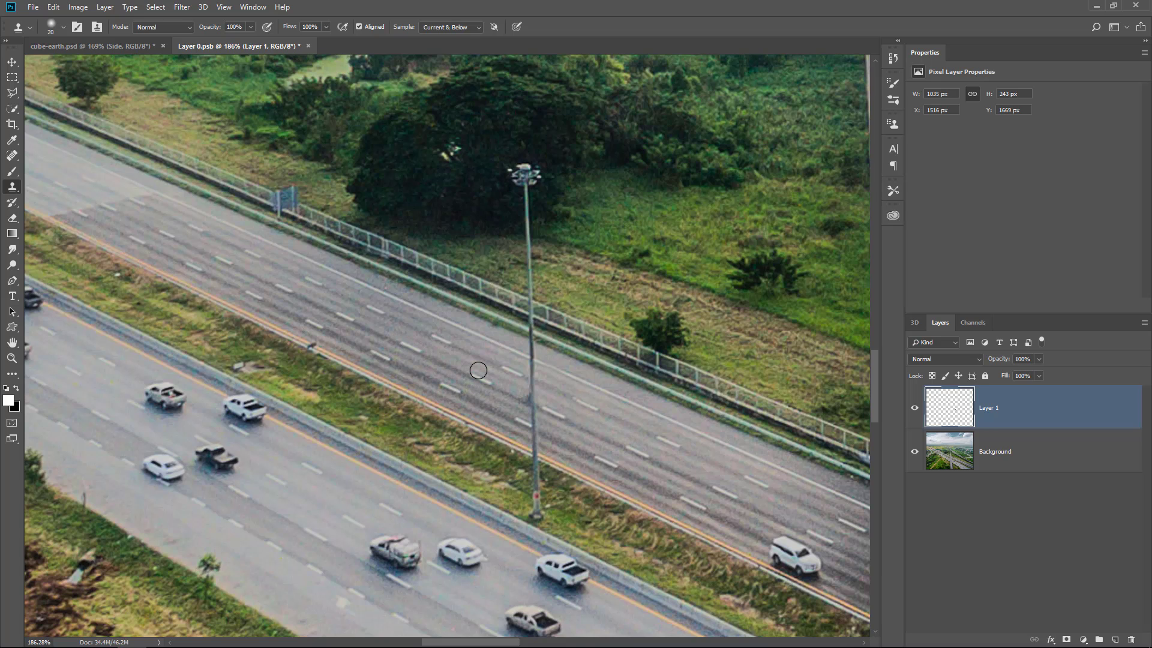
# Save the cloned highway repairs in the smart object and switch back to cube-earth.psd to check the Side face.
pyautogui.hotkey('ctrl', 's')
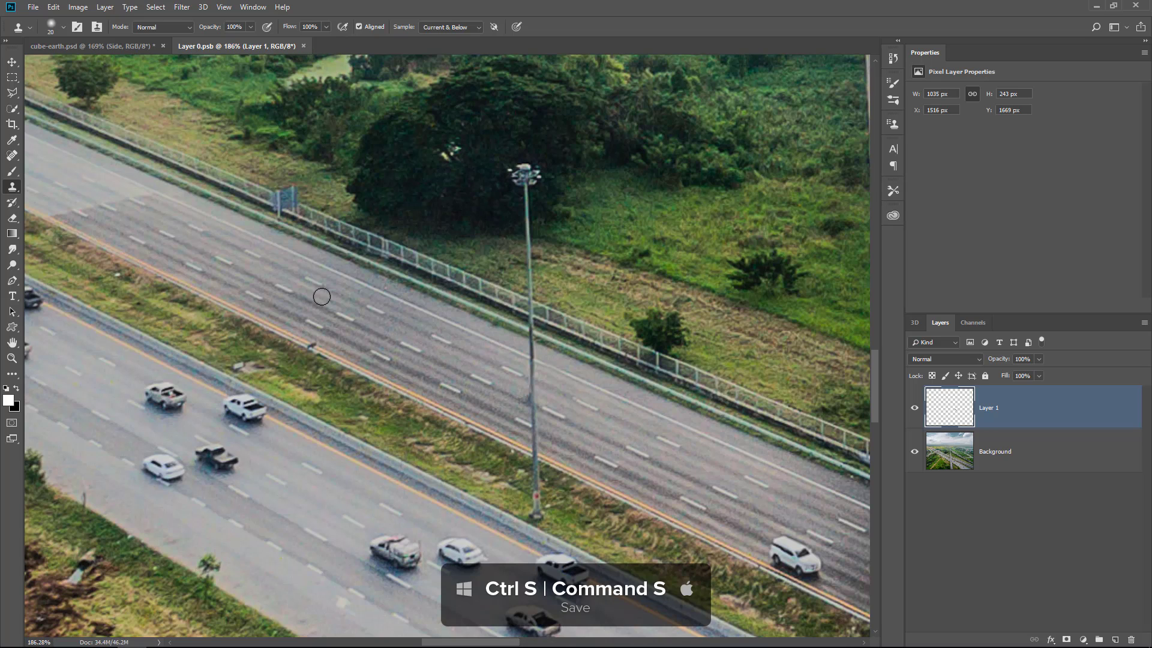
pyautogui.click(117, 48)
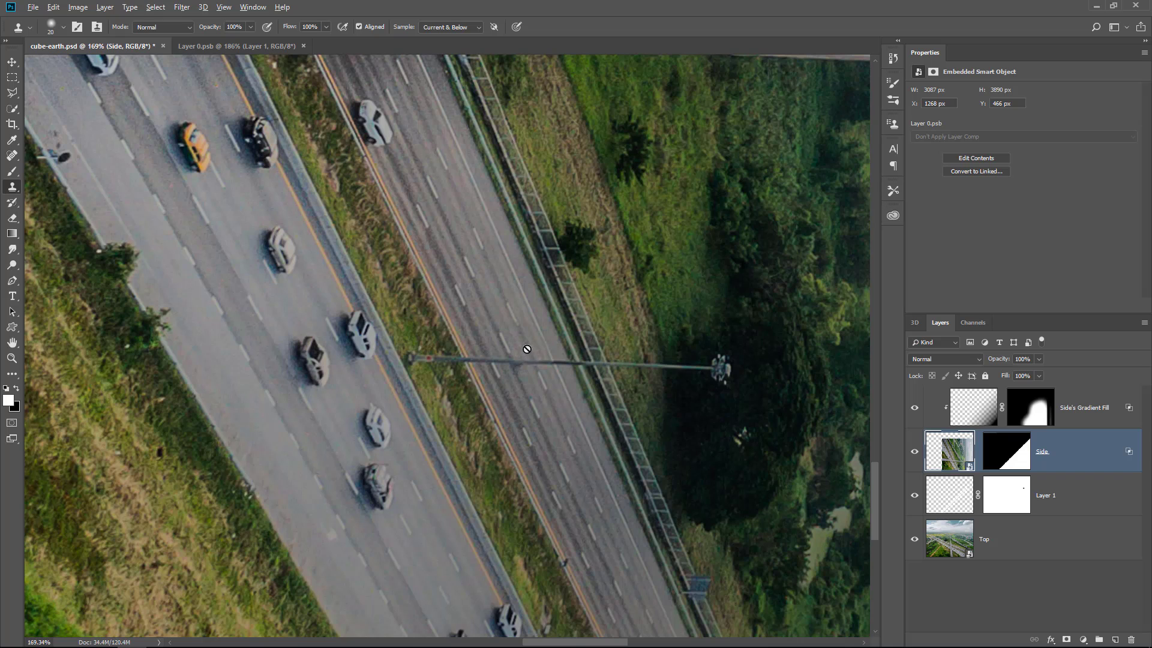
pyautogui.scroll(-5, 526, 350)
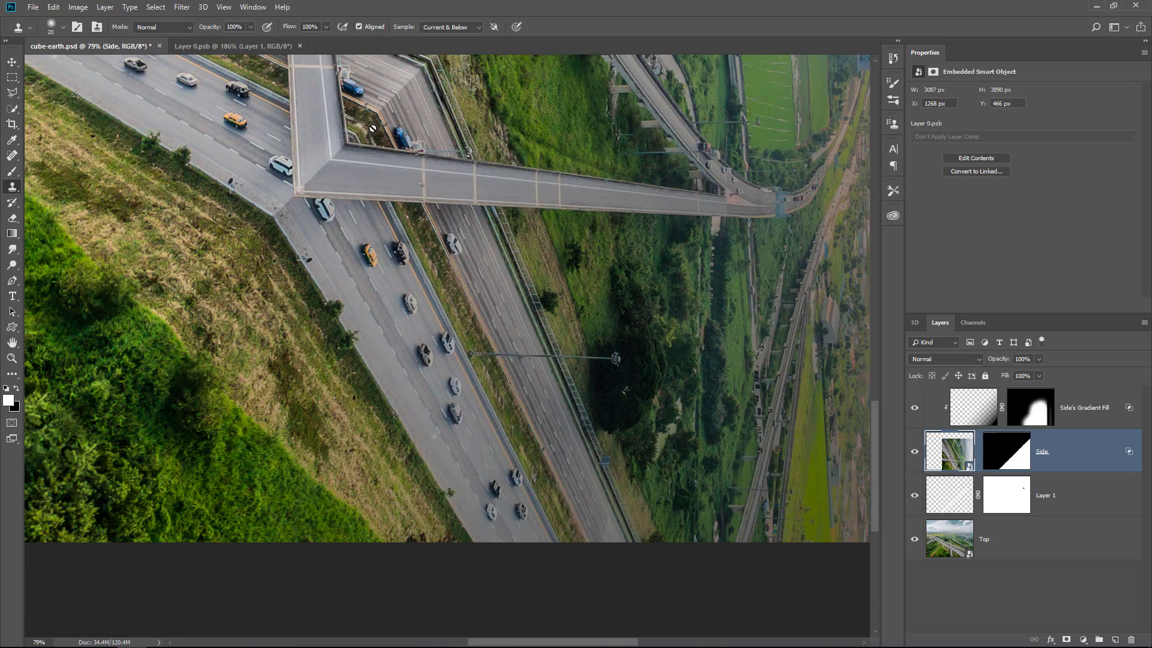
# Return to Layer 0.psb and add a new empty layer above Layer 1.
pyautogui.hotkey('ctrl', 'Tab')
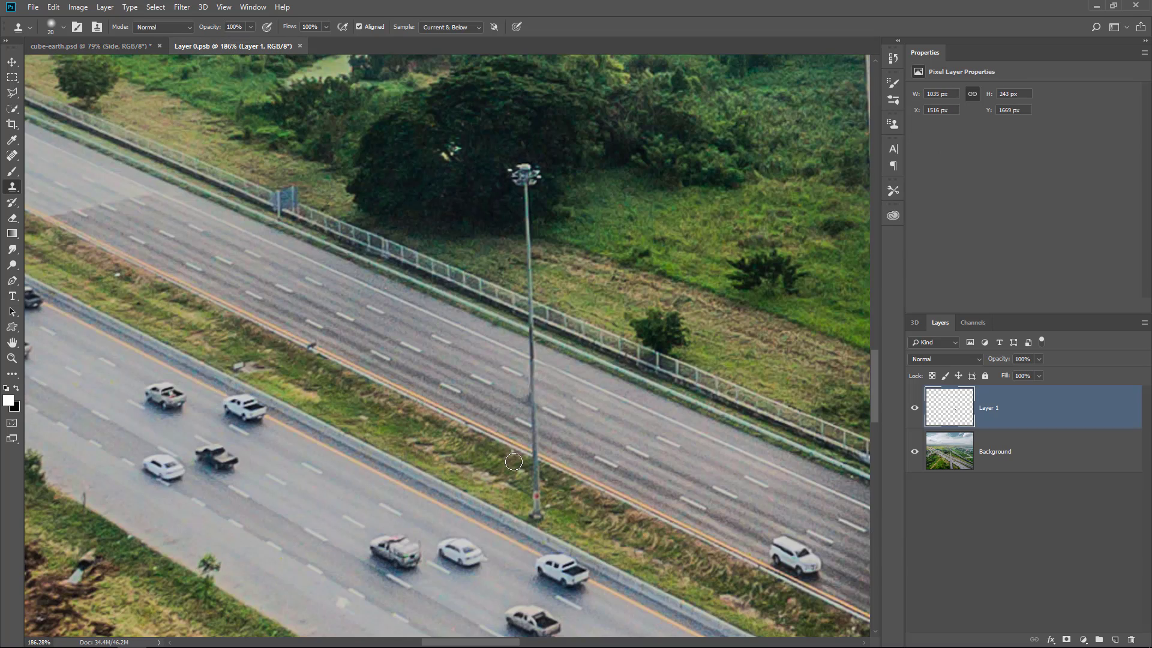
pyautogui.moveTo(276, 451); pyautogui.dragTo(360, 424)
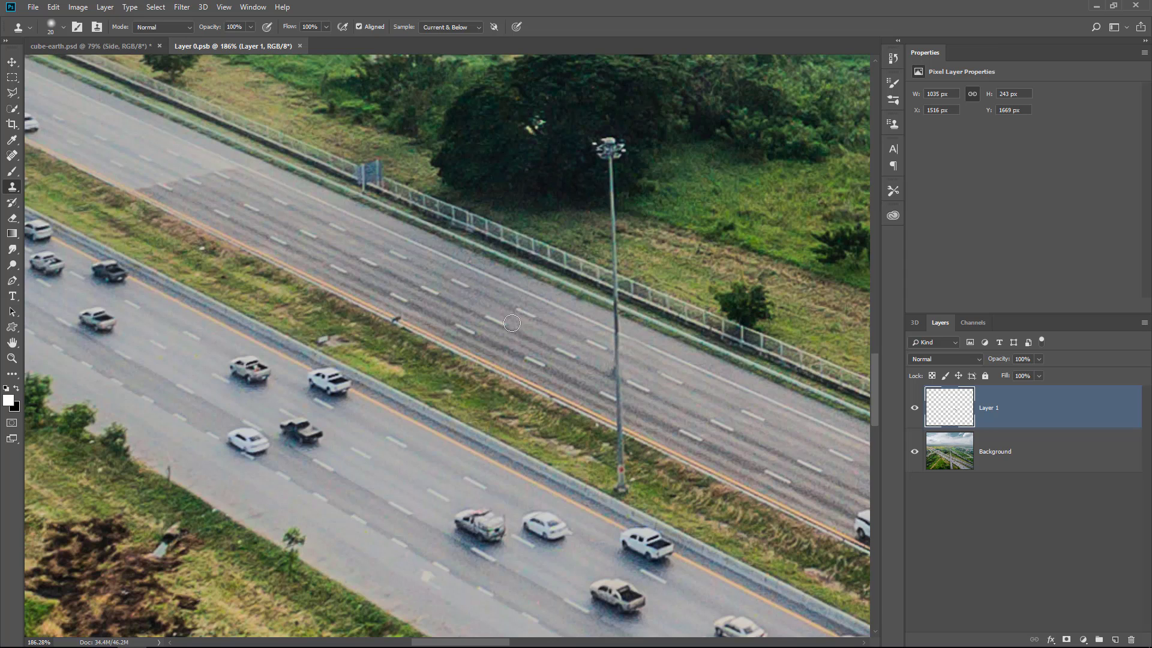
pyautogui.click(1115, 639)
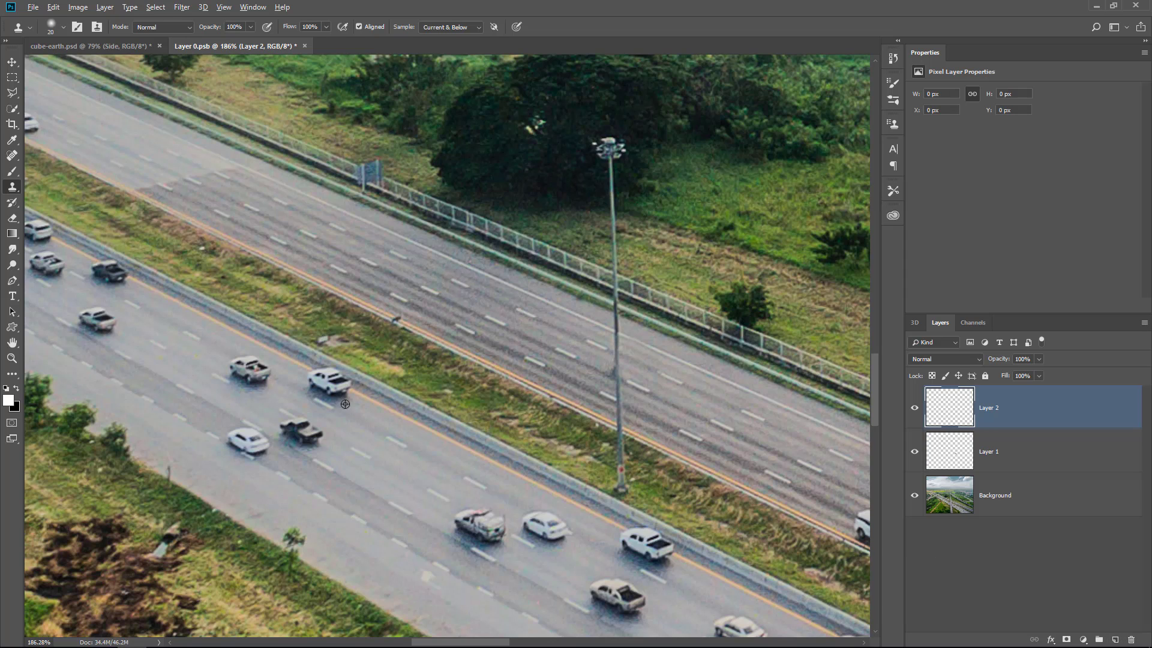
# Clone a white pickup from the near highway onto the cleared far carriageway, and add a layer mask to Layer 2.
pyautogui.press('alt')
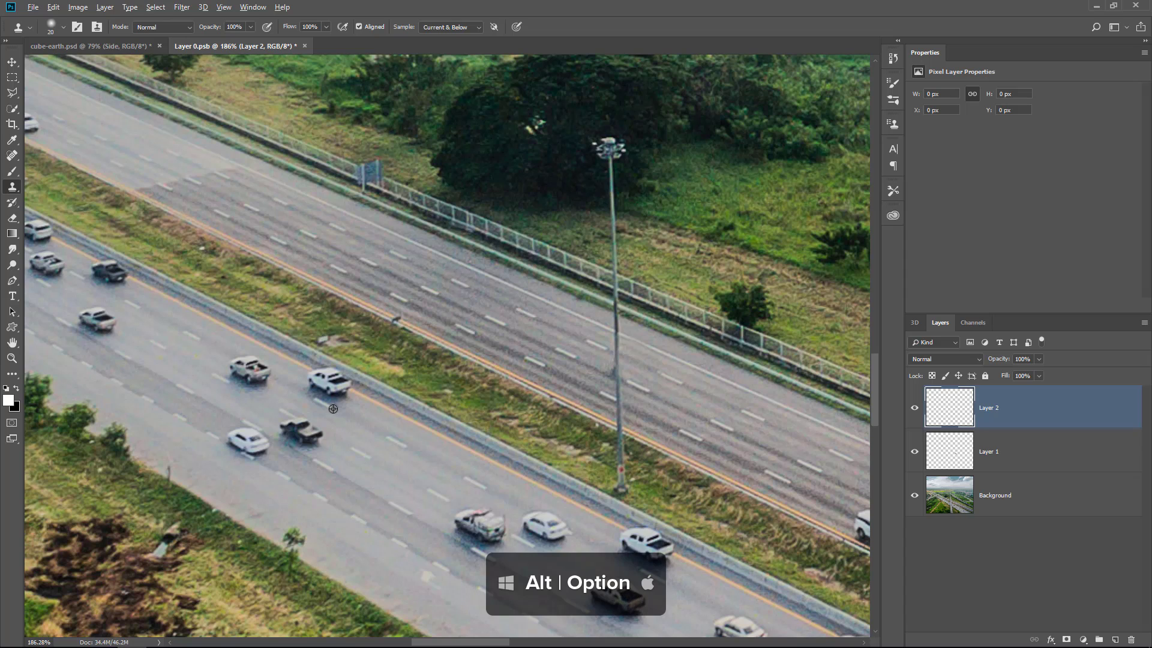
pyautogui.keyDown('alt'); pyautogui.click(537, 296); pyautogui.keyUp('alt')
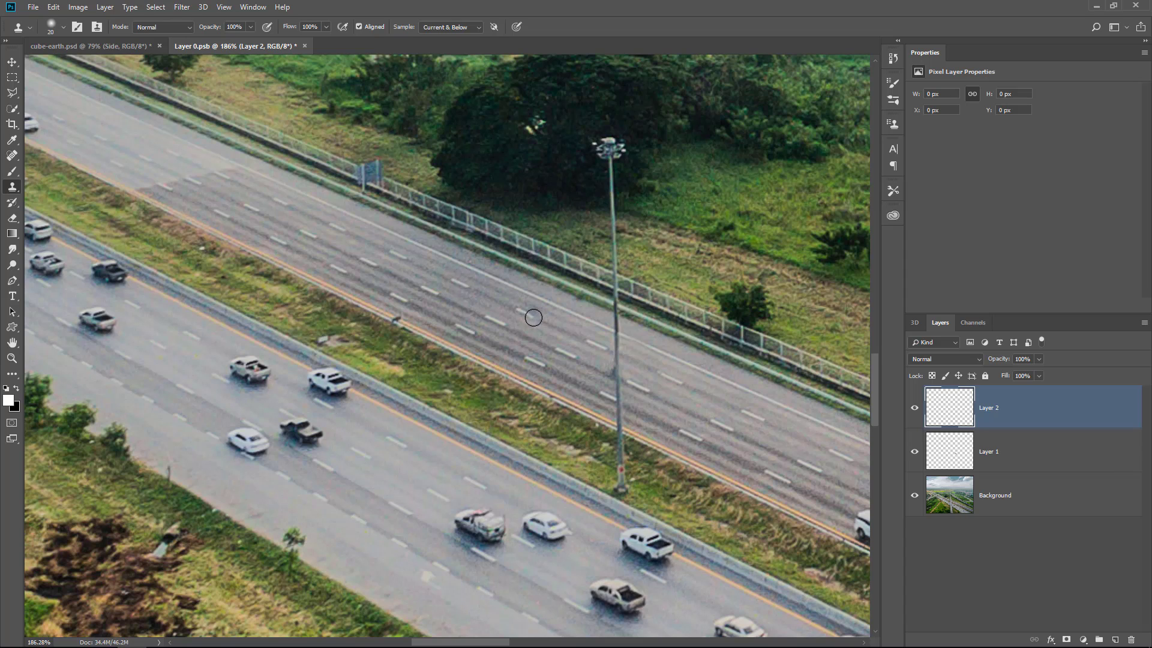
pyautogui.moveTo(533, 318)
pyautogui.mouseDown()
pyautogui.moveTo(526, 286)
pyautogui.moveTo(549, 298)
pyautogui.moveTo(525, 285)
pyautogui.mouseUp()
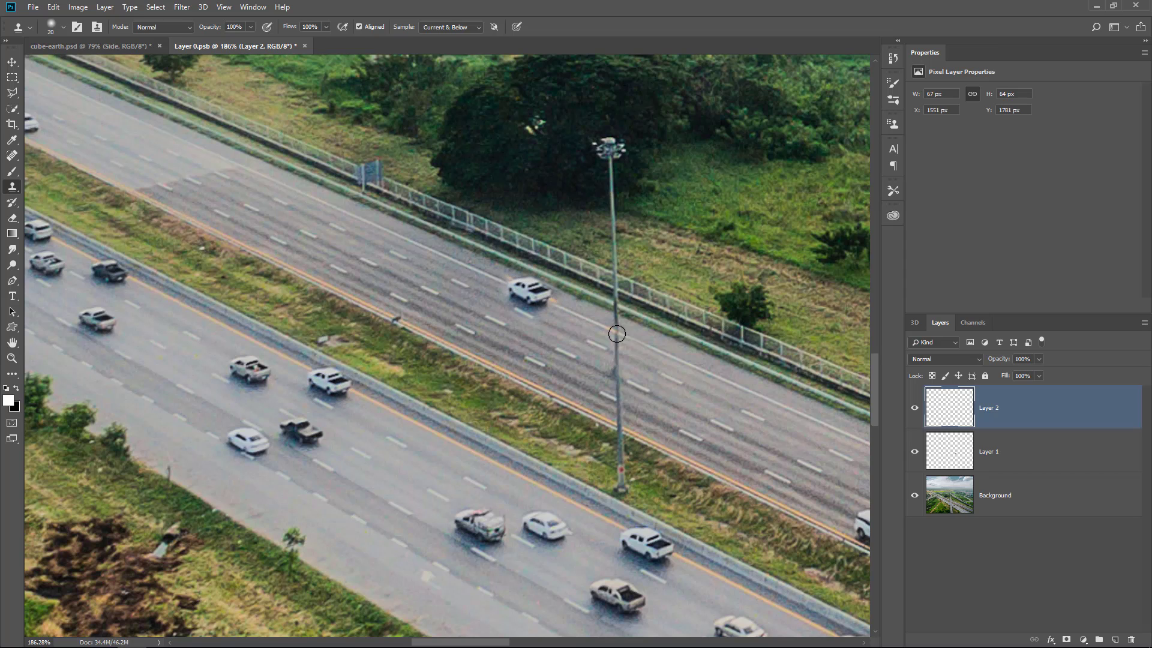
pyautogui.click(1067, 639)
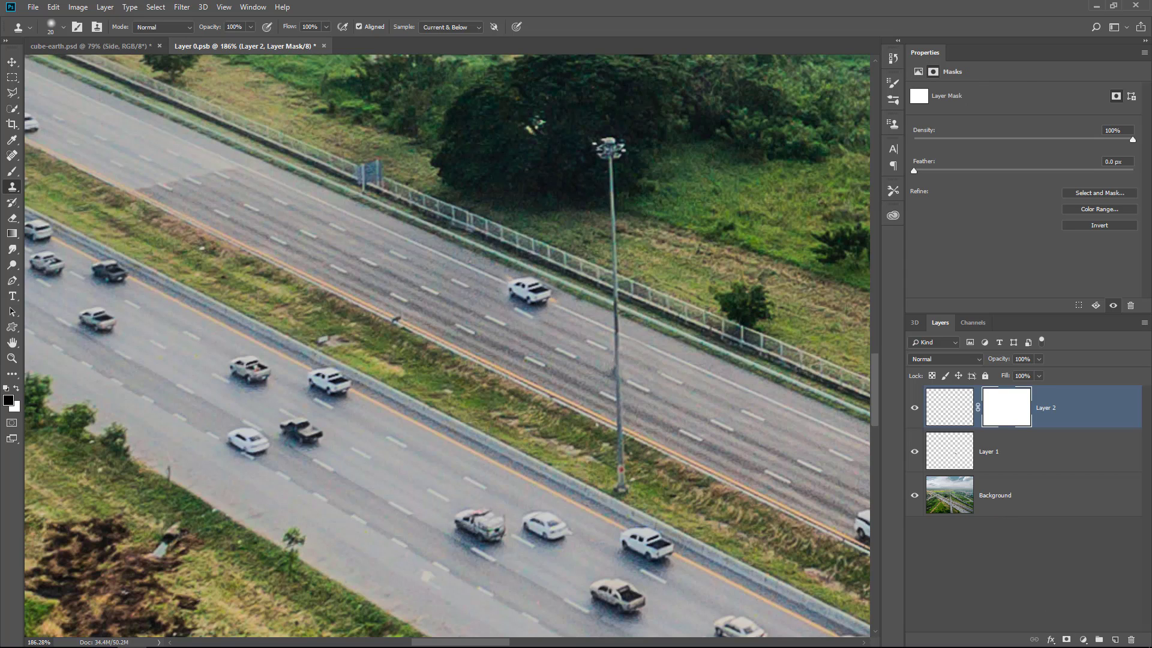
# Switch to the Brush tool and shrink the brush to 3 px for Layer 2's mask.
pyautogui.press('b')
pyautogui.press('[')
pyautogui.press('[')
pyautogui.press('[')
pyautogui.press('[')
pyautogui.press('[')
pyautogui.press('[')
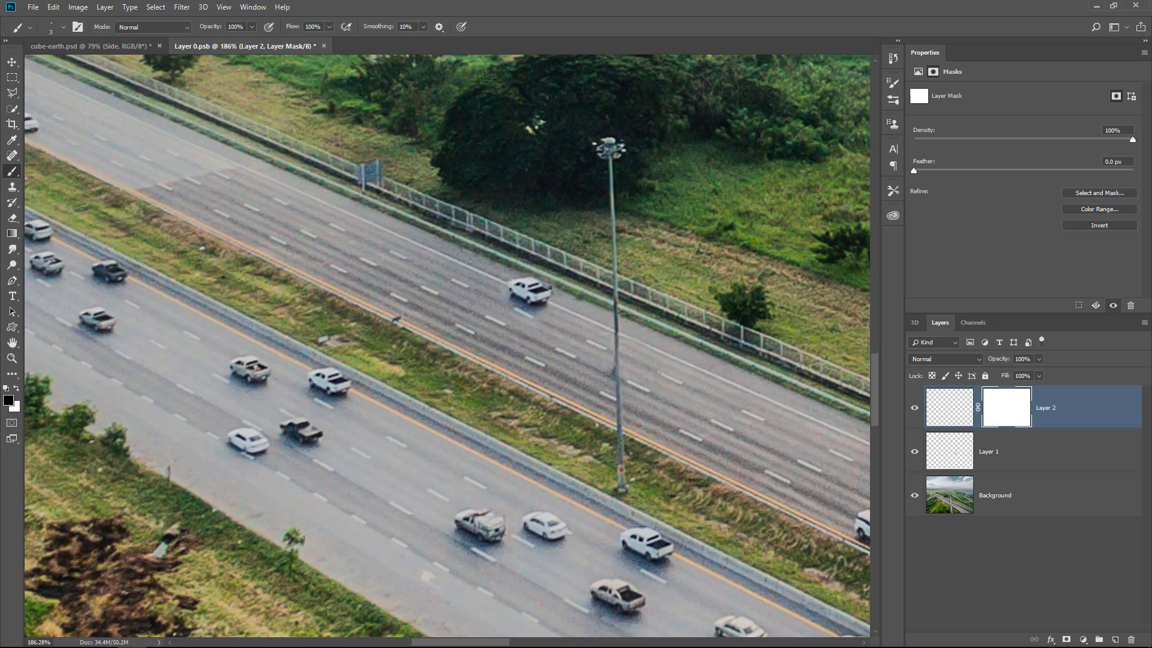
# Save the smart object's contents and return to cube-earth.psd to check the relocated pickup on the Side face.
pyautogui.hotkey('ctrl', 's')
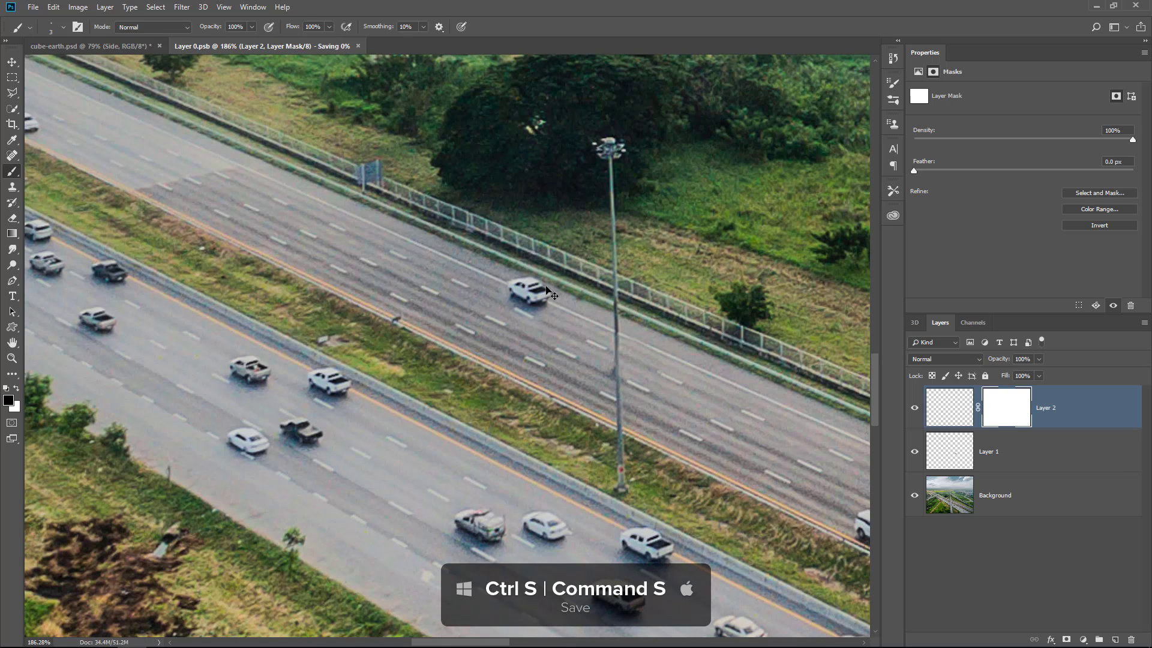
pyautogui.click(102, 48)
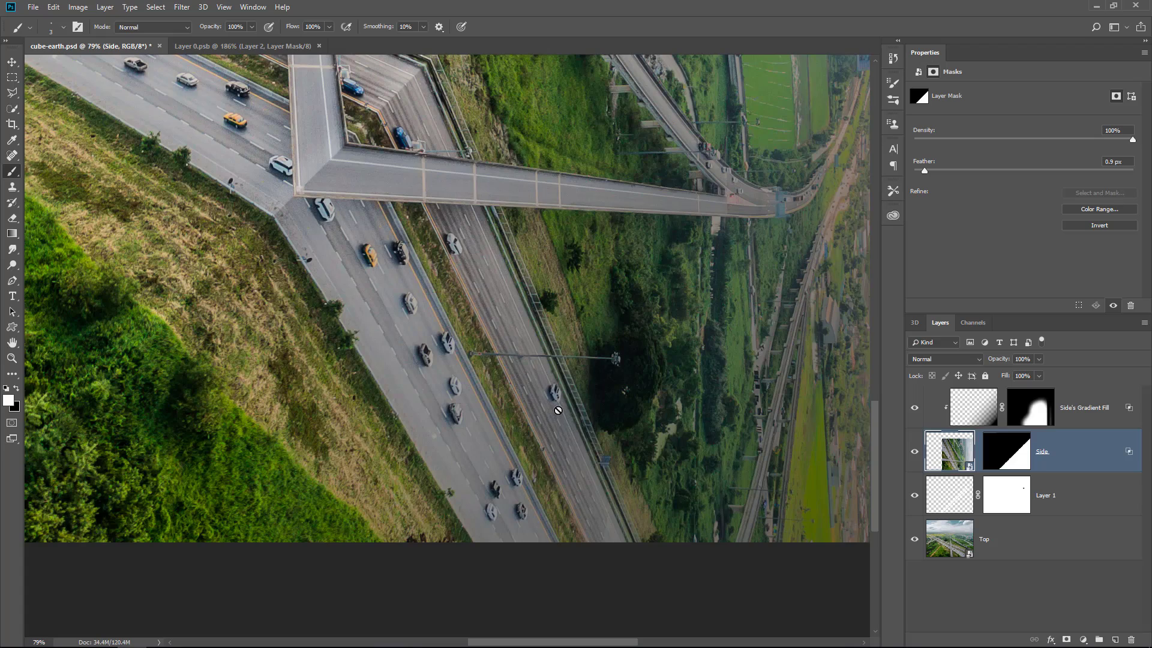
pyautogui.keyDown('alt'); pyautogui.scroll(4, 563, 407); pyautogui.keyUp('alt')
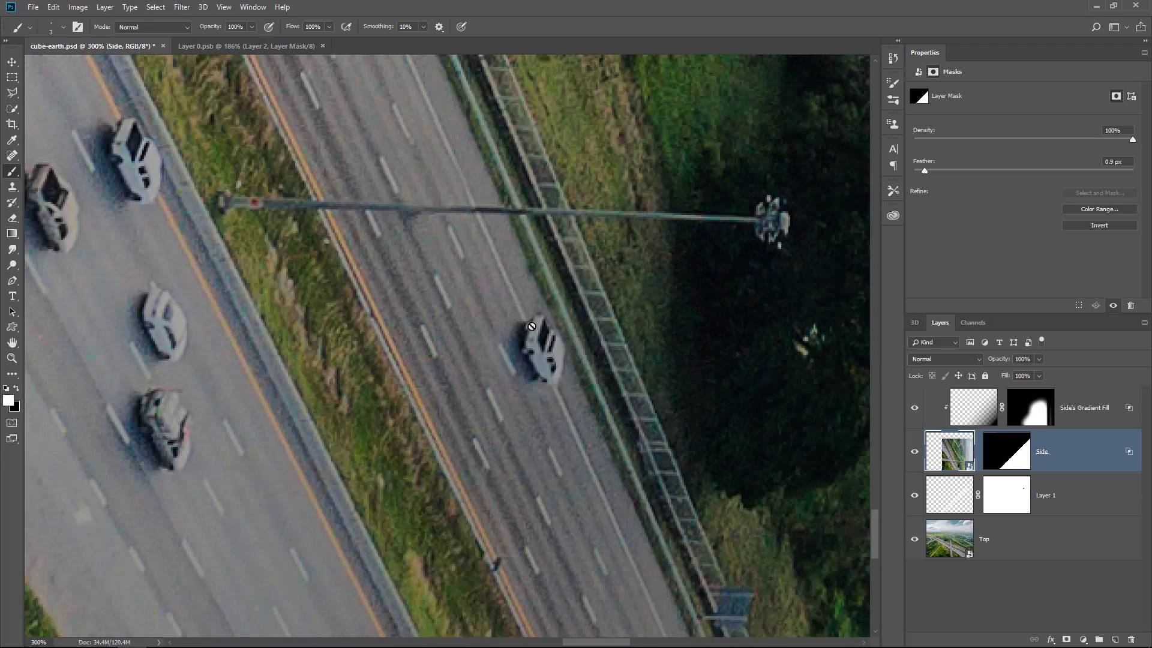
pyautogui.keyDown('alt'); pyautogui.scroll(-4, 561, 377); pyautogui.keyUp('alt')
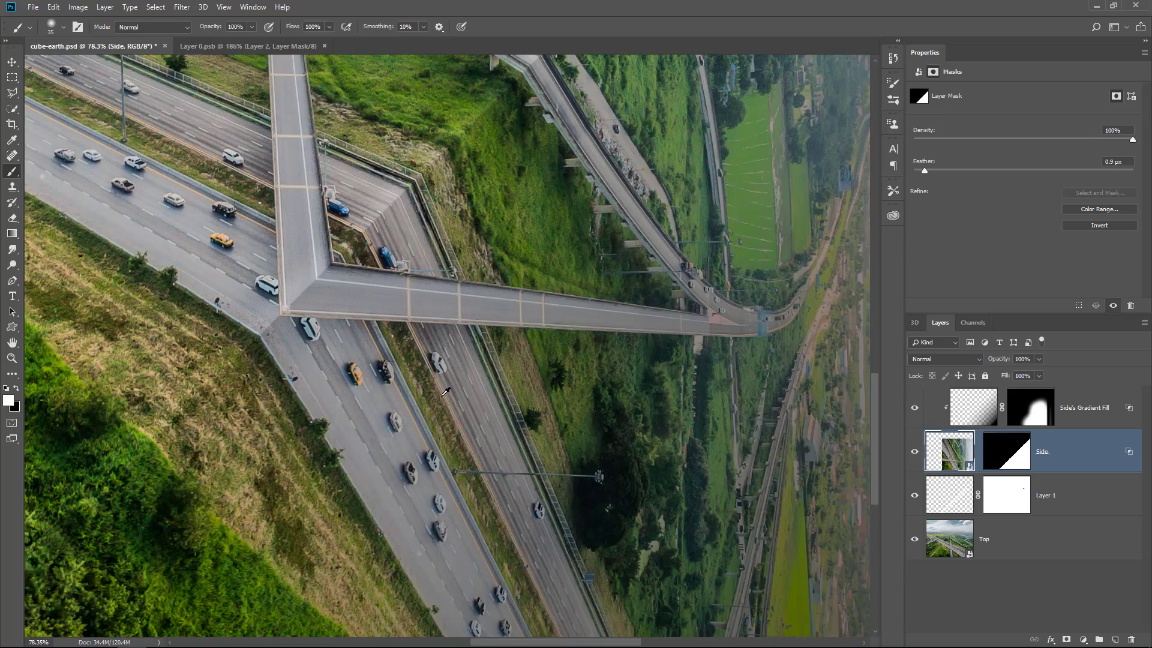
pyautogui.scroll(-3, 445, 391)
pyautogui.moveTo(421, 379); pyautogui.dragTo(441, 424)
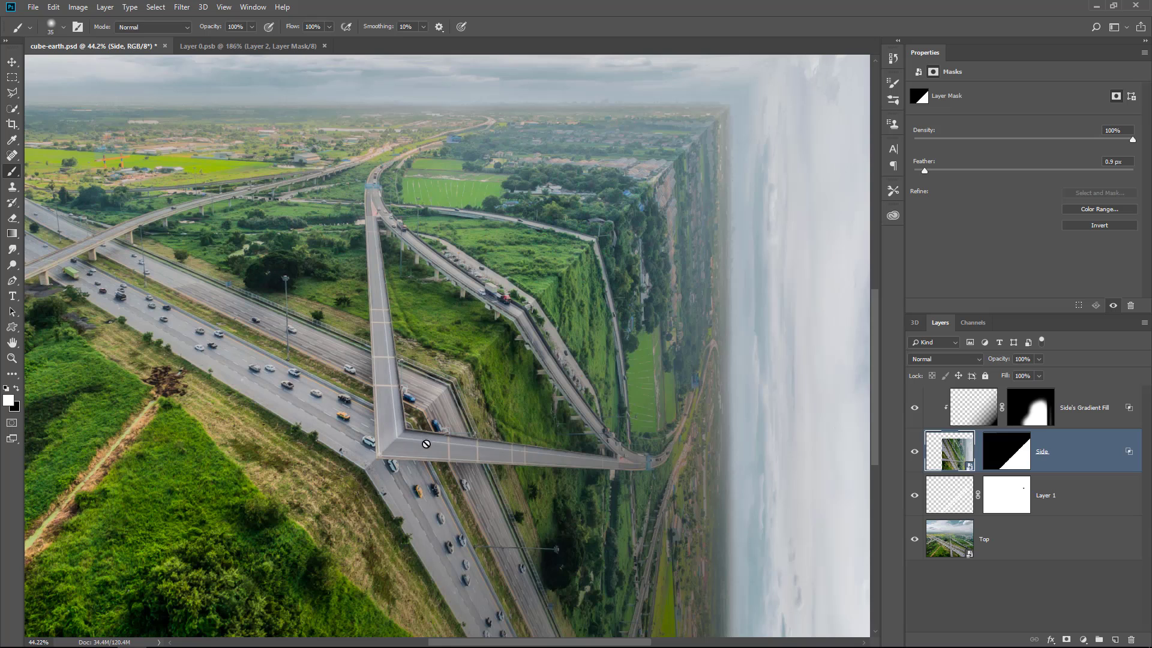
# Group Layer 1, Side and Side's Gradient Fill, and name the group Side.
pyautogui.click(985, 539)
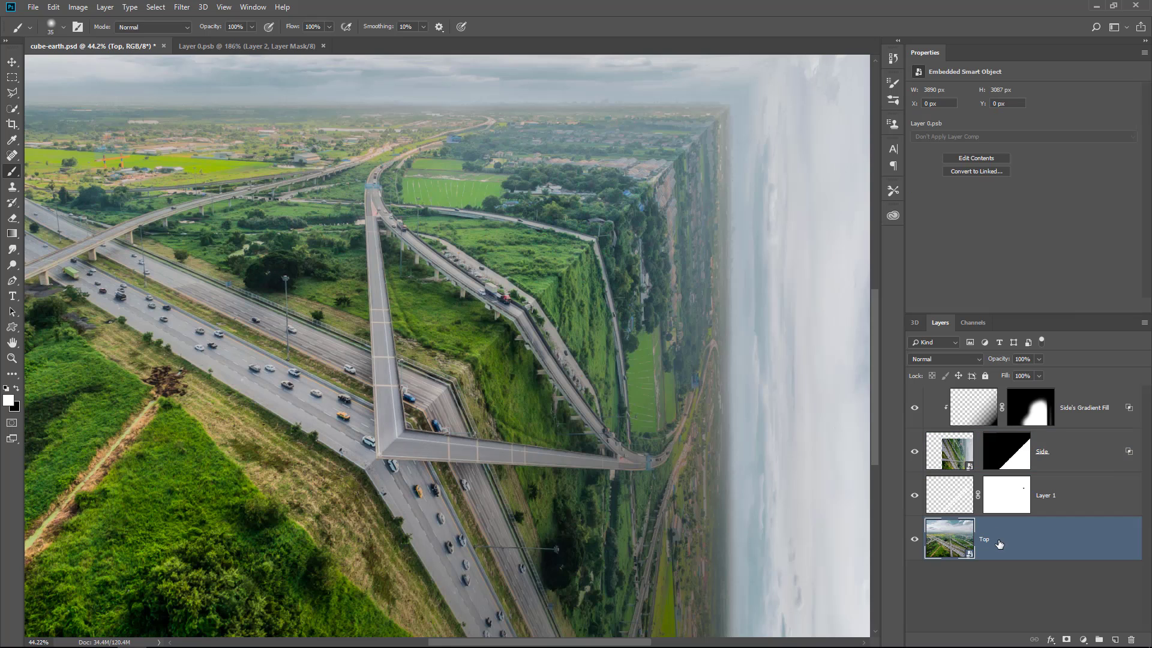
pyautogui.click(1056, 510)
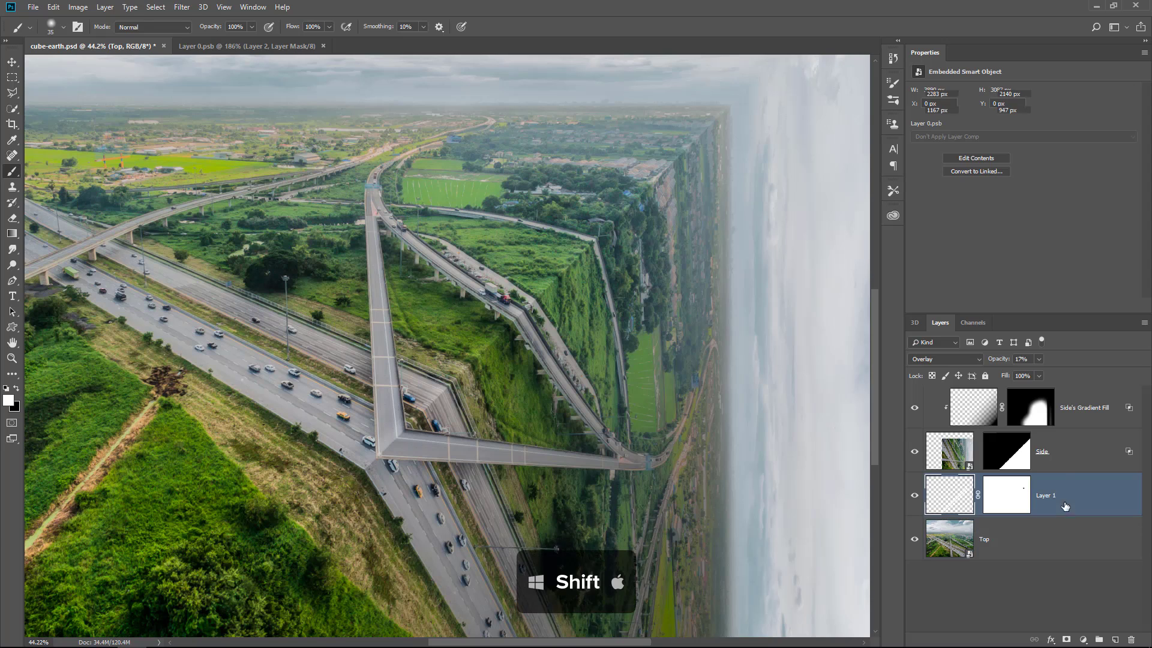
pyautogui.keyDown('shift'); pyautogui.click(1080, 408); pyautogui.keyUp('shift')
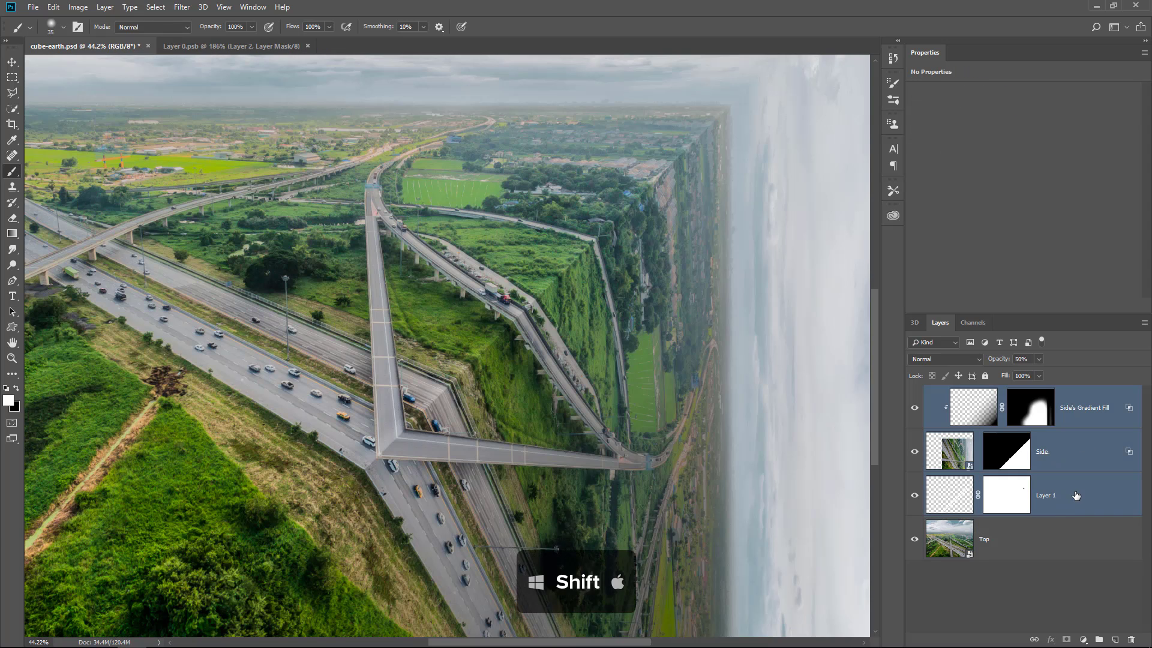
pyautogui.hotkey('ctrl', 'g')
pyautogui.click(914, 394)
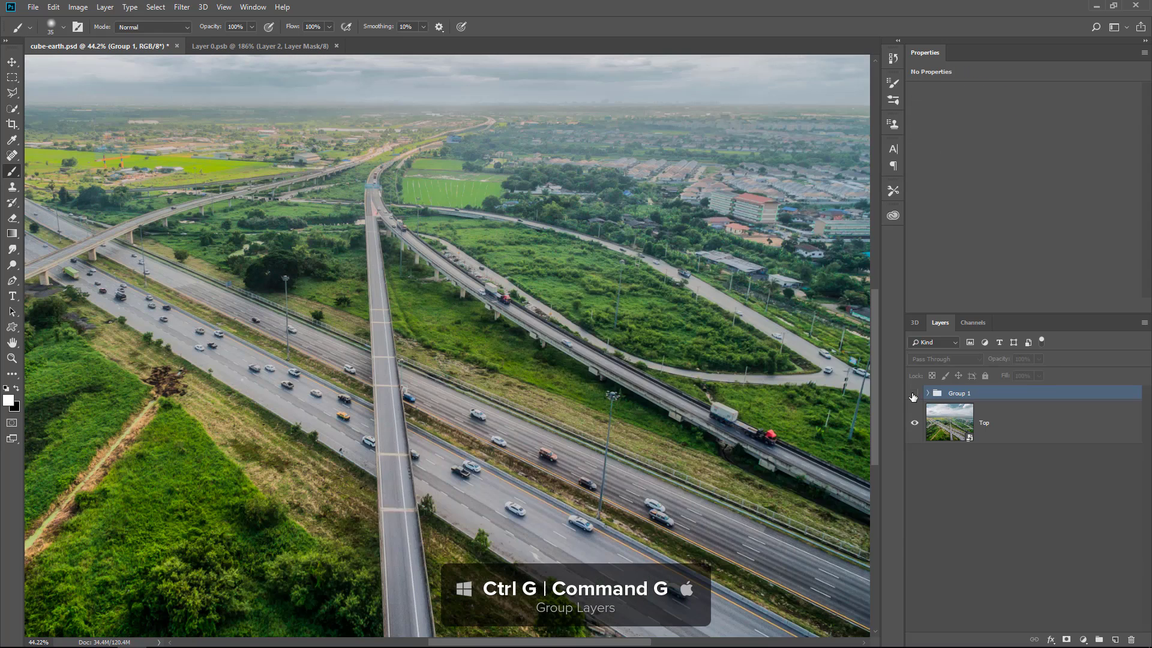
pyautogui.click(914, 393)
pyautogui.doubleClick(966, 394)
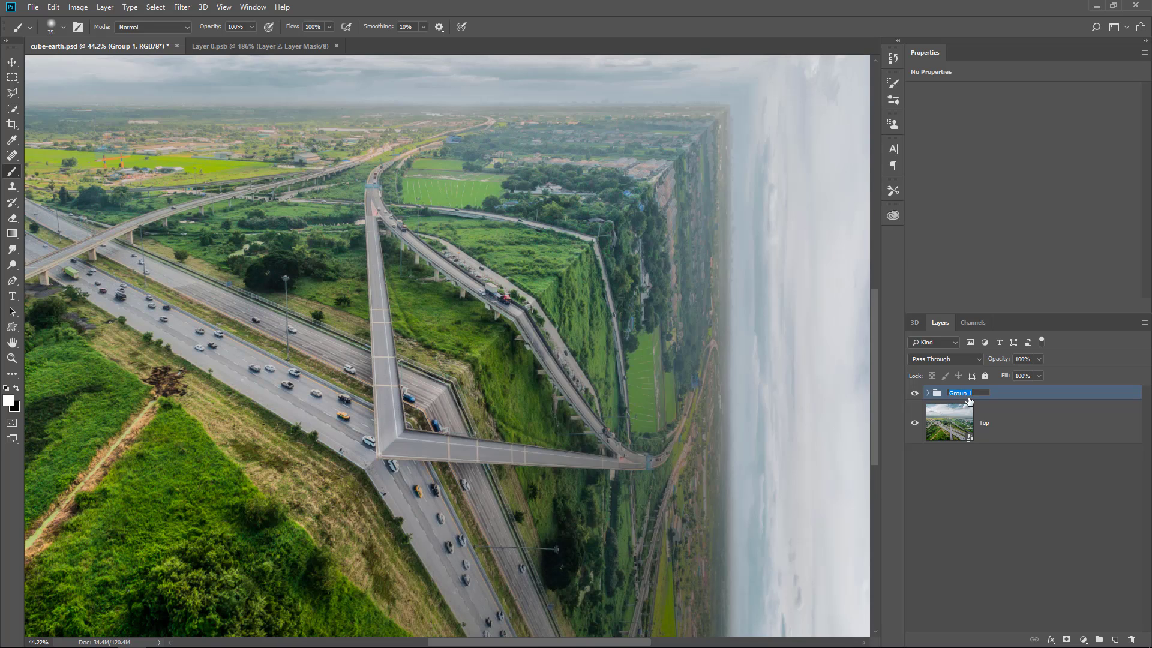
pyautogui.write('Side')
pyautogui.press('Return')
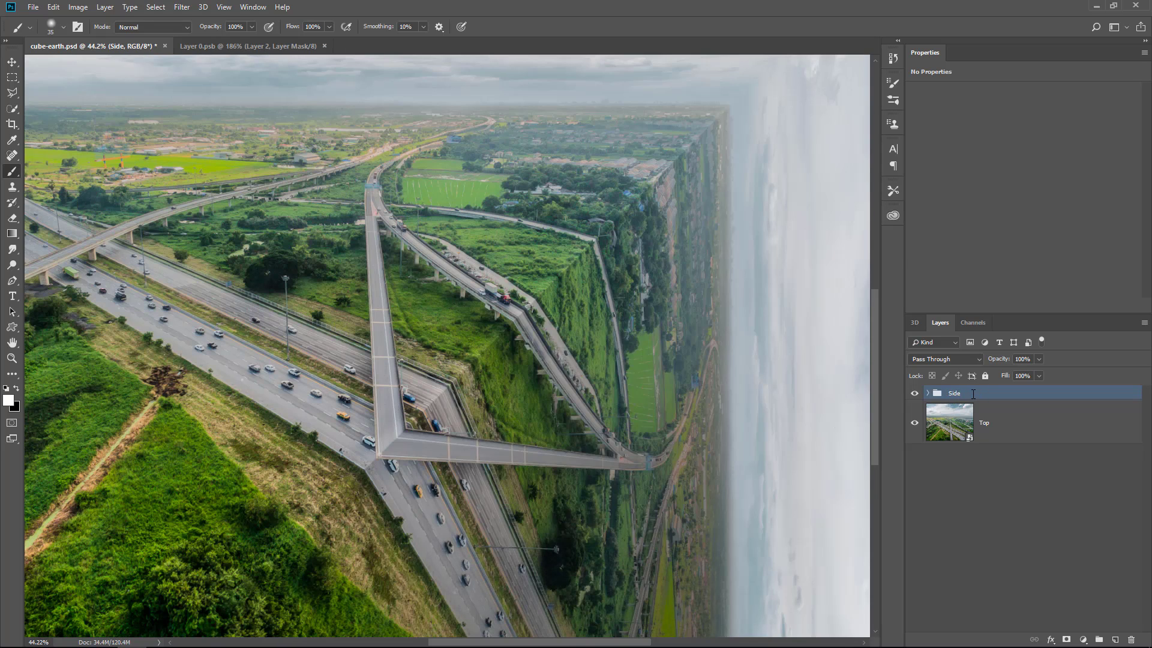
# Toggle the Side group's visibility to compare the composite with and without the side face.
pyautogui.click(915, 394)
pyautogui.click(916, 394)
pyautogui.click(916, 395)
pyautogui.click(915, 395)
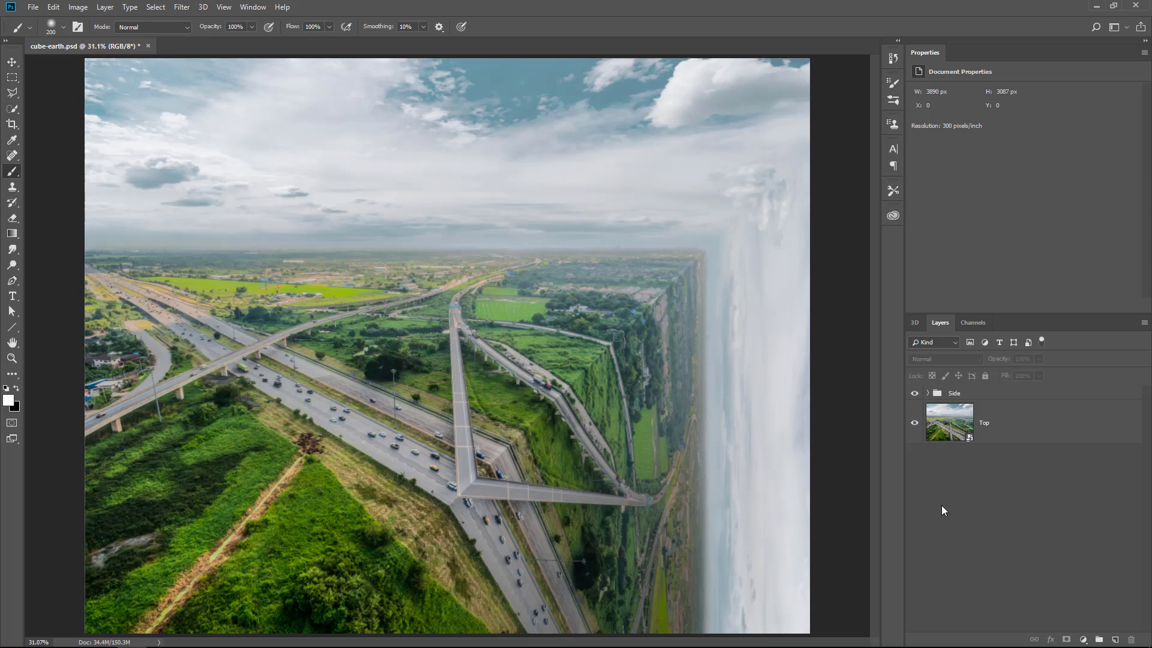
# Hide the Side group and ready the Polygonal Lasso tool on the Top layer.
pyautogui.click(1006, 430)
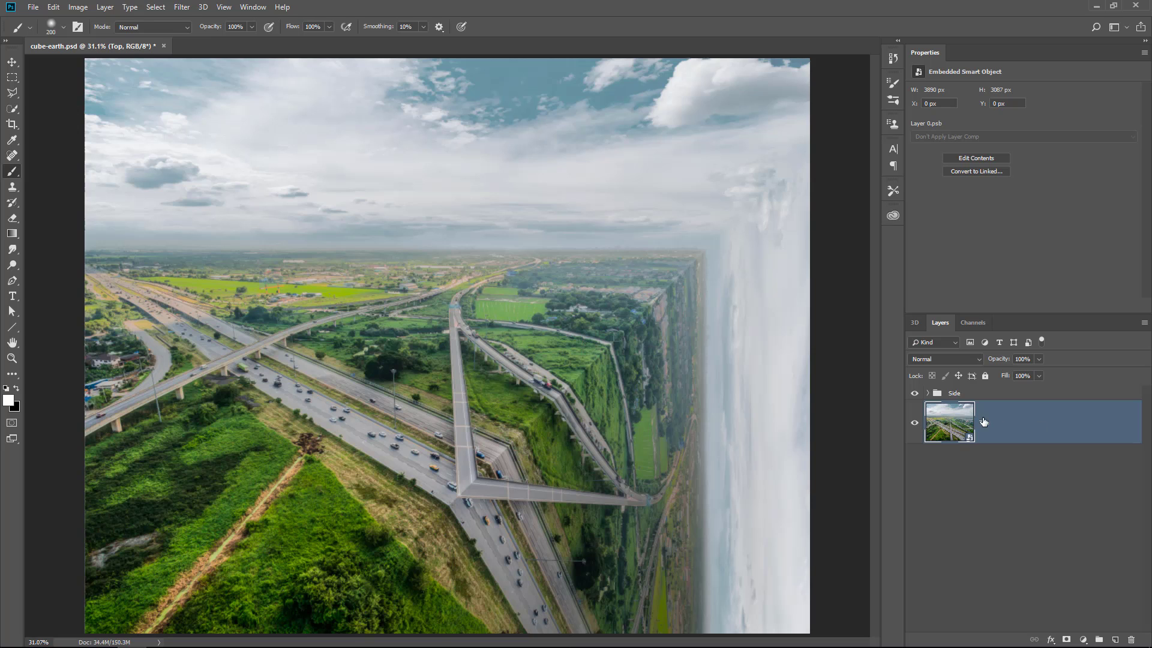
pyautogui.click(914, 423)
pyautogui.click(914, 423)
pyautogui.click(12, 93)
pyautogui.click(52, 106)
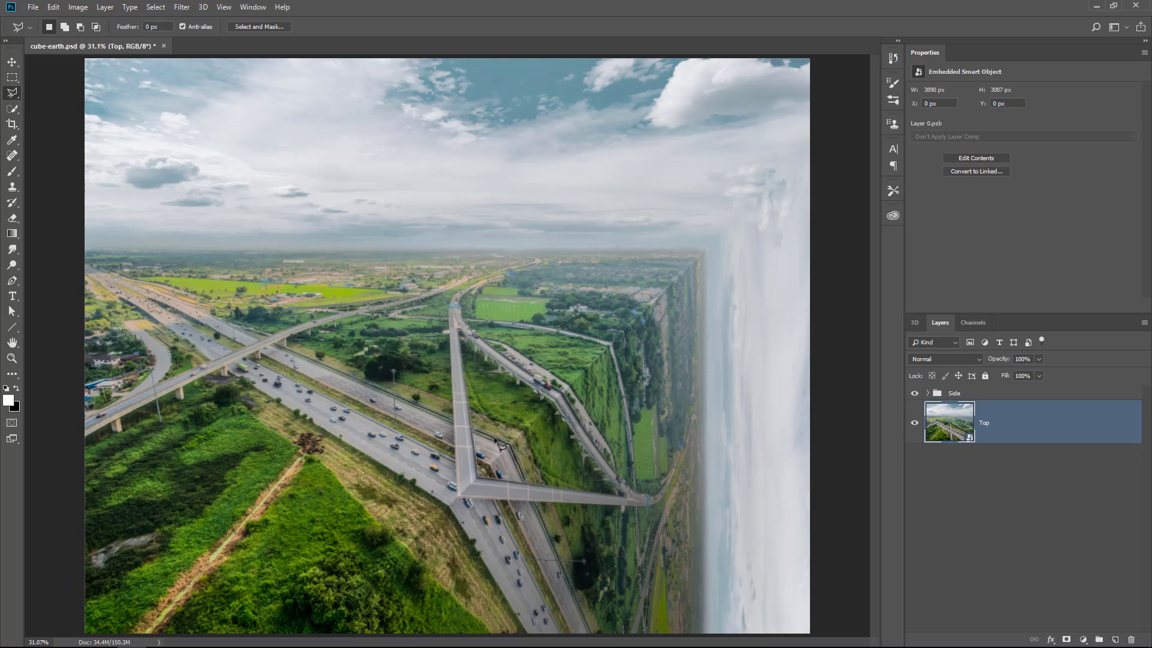
pyautogui.click(915, 394)
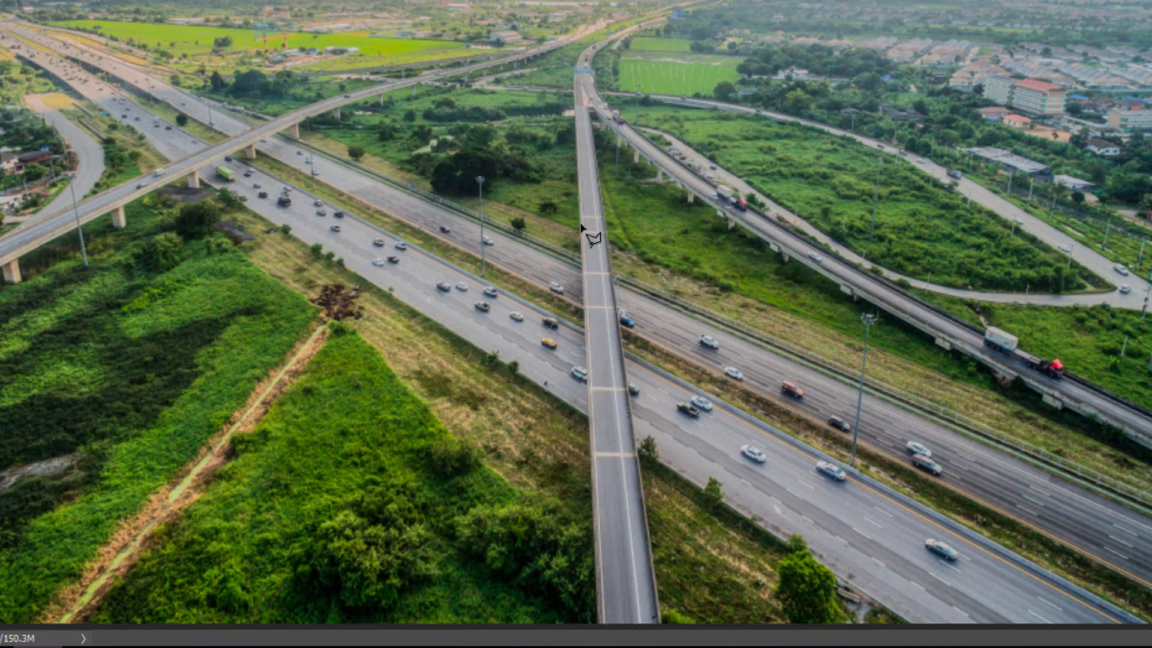
# Outline the near section of the central overpass down to the image's lower edge and copy it to a new layer.
pyautogui.click(581, 226)
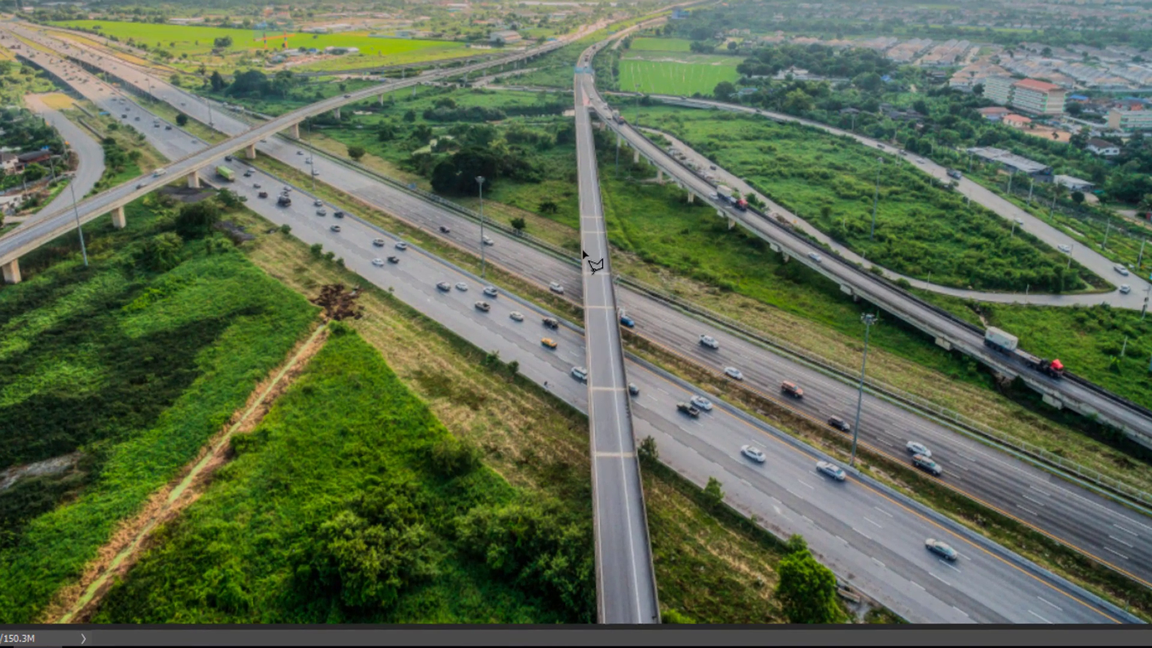
pyautogui.click(597, 624)
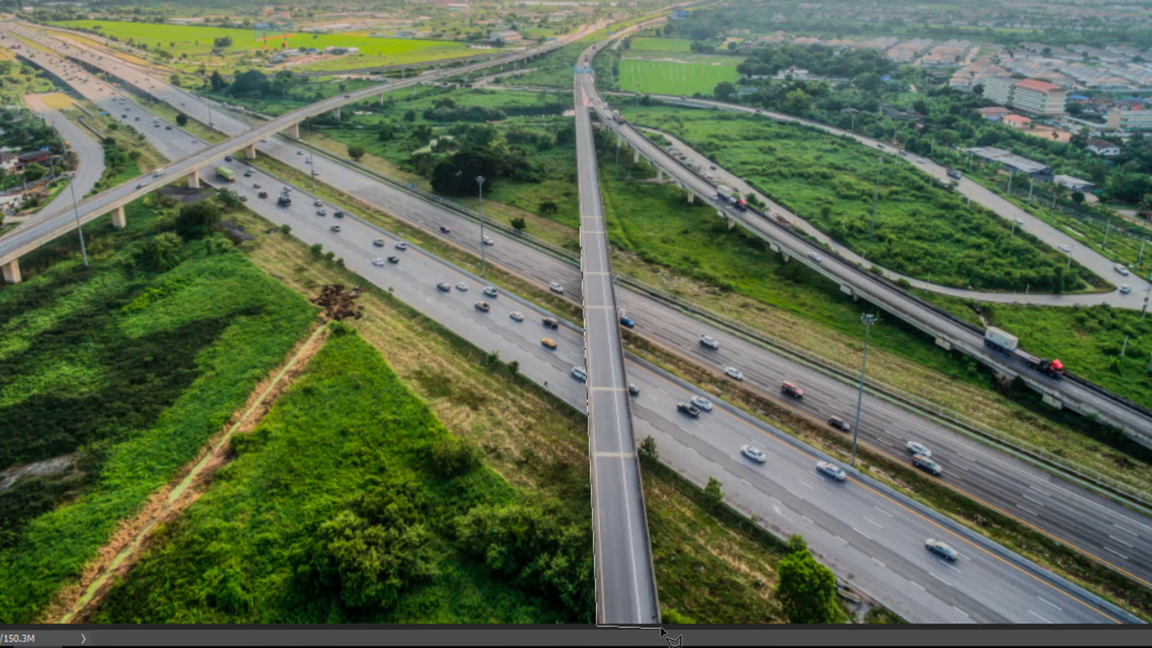
pyautogui.click(663, 625)
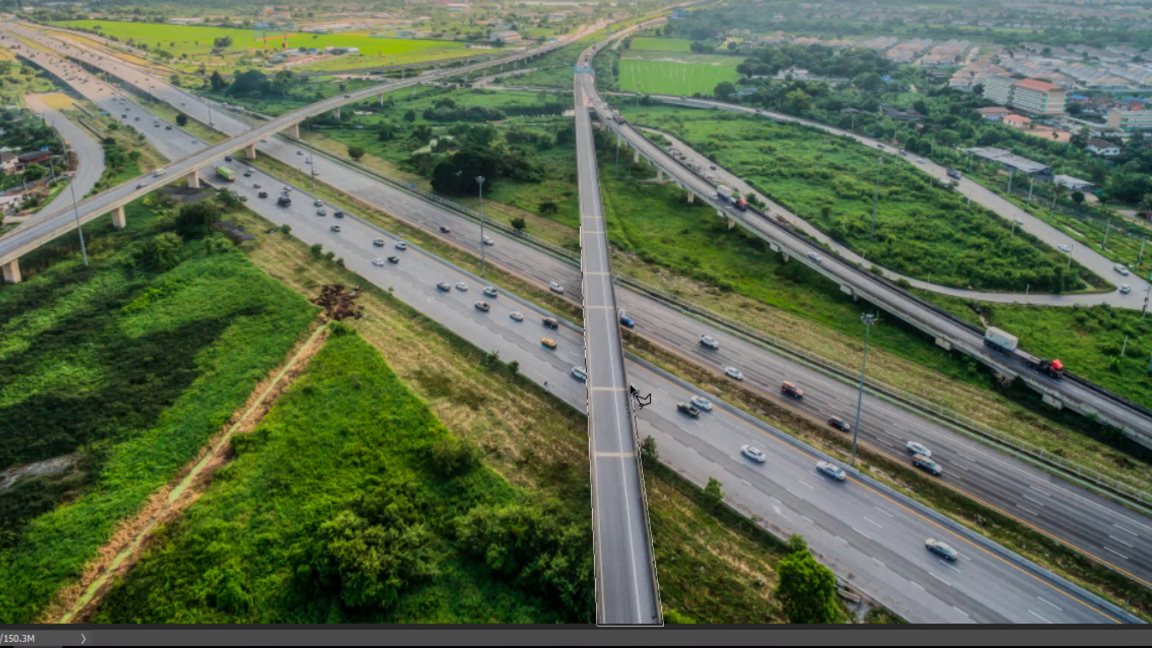
pyautogui.click(608, 227)
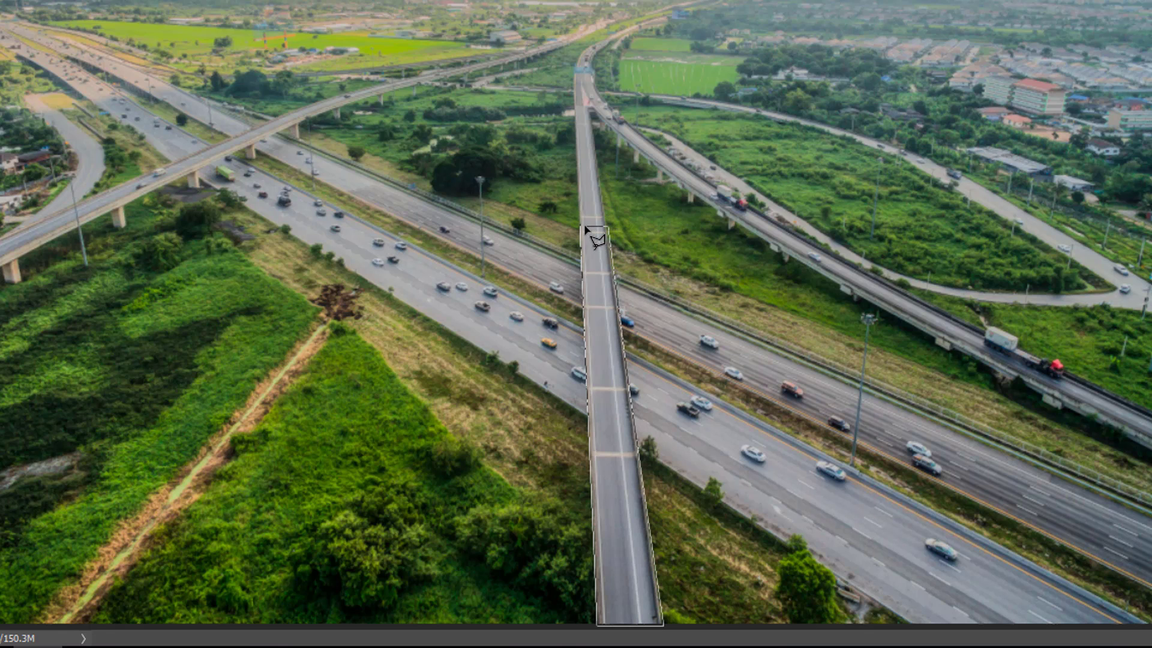
pyautogui.click(580, 228)
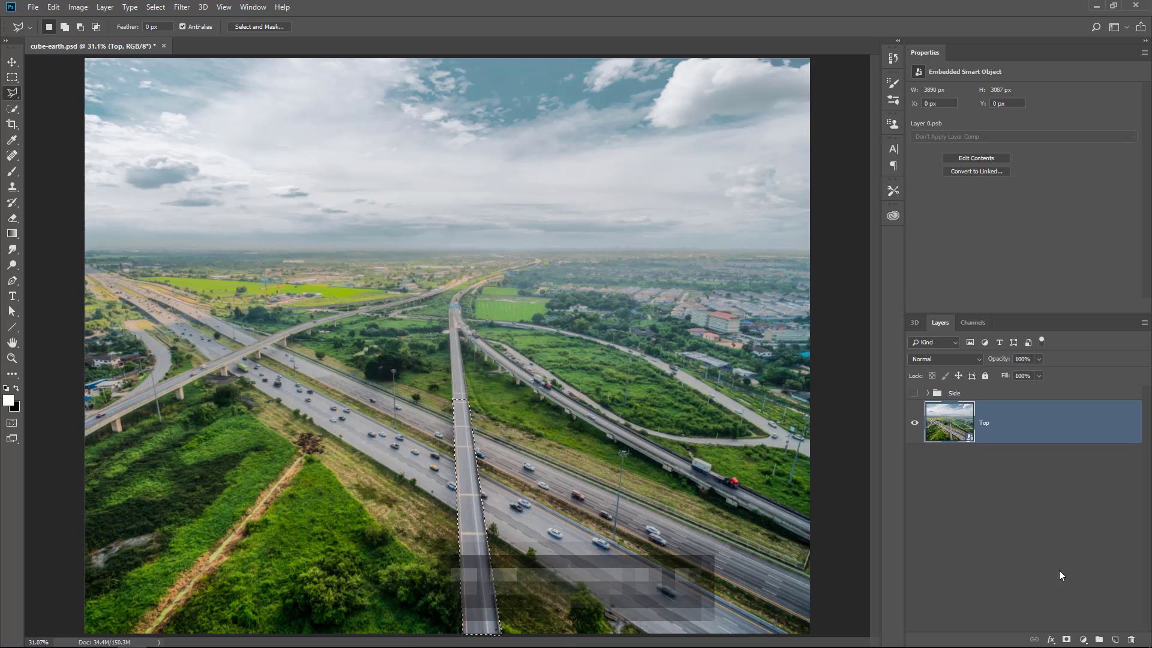
pyautogui.hotkey('ctrl', 'j')
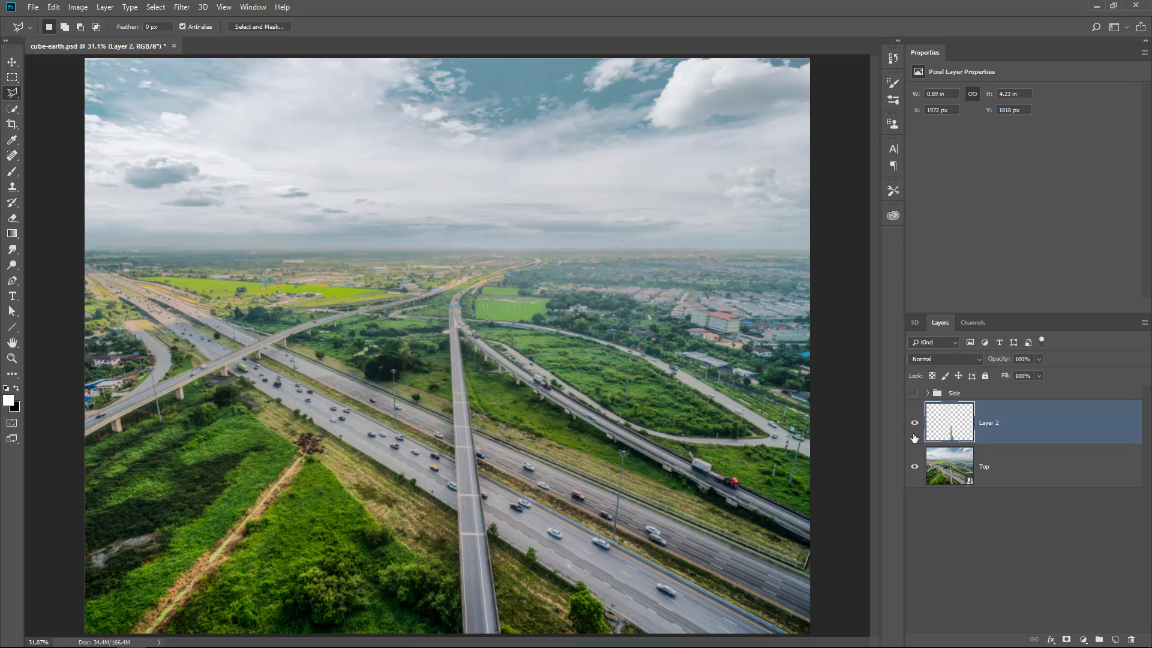
# Toggle the visibility of Layer 2 and Top to inspect the copied overpass section.
pyautogui.click(915, 468)
pyautogui.click(916, 427)
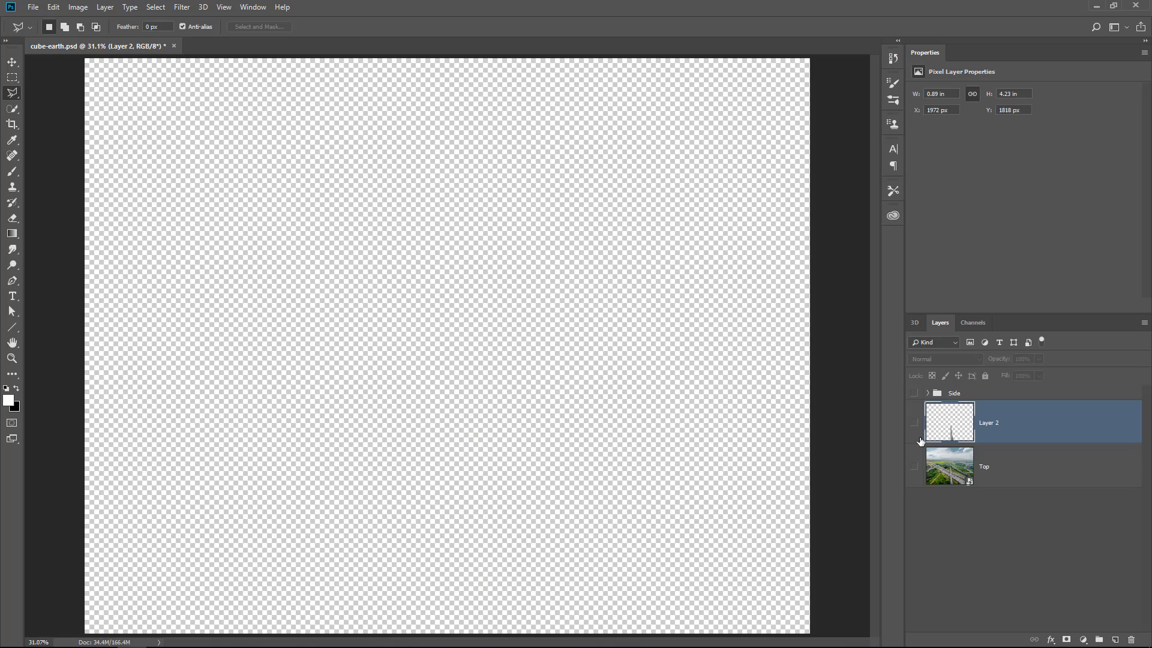
pyautogui.click(916, 467)
pyautogui.click(916, 466)
pyautogui.click(914, 423)
pyautogui.click(914, 467)
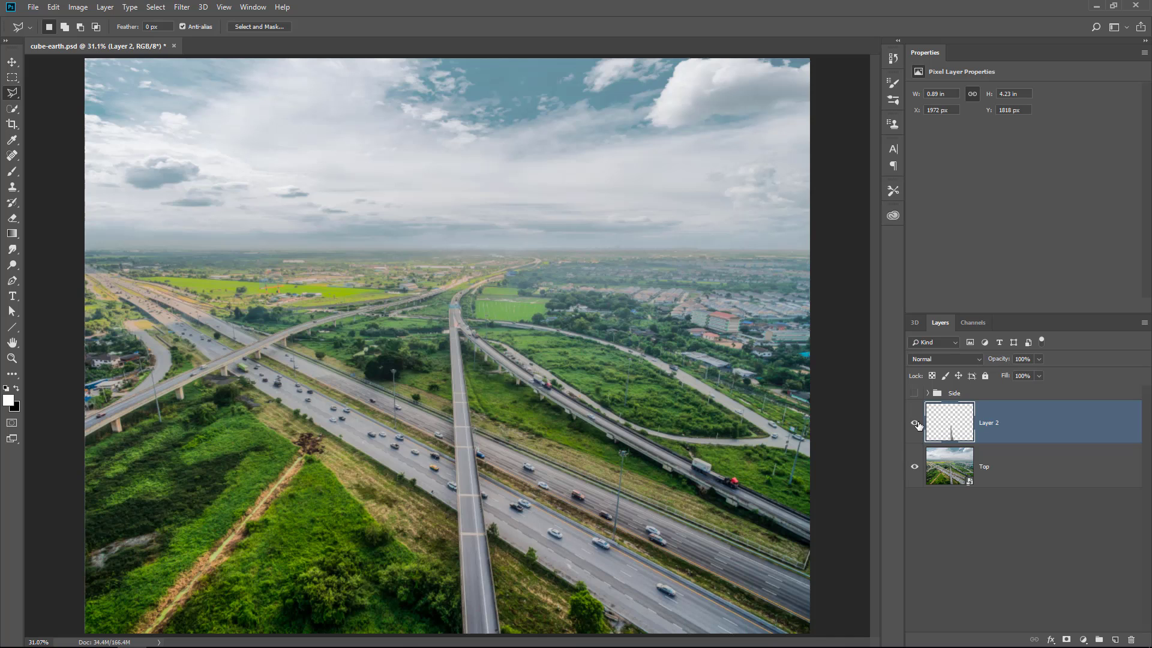
# Convert Layer 2 to a smart object and rename it Overpass.
pyautogui.rightClick(1044, 428)
pyautogui.click(937, 306)
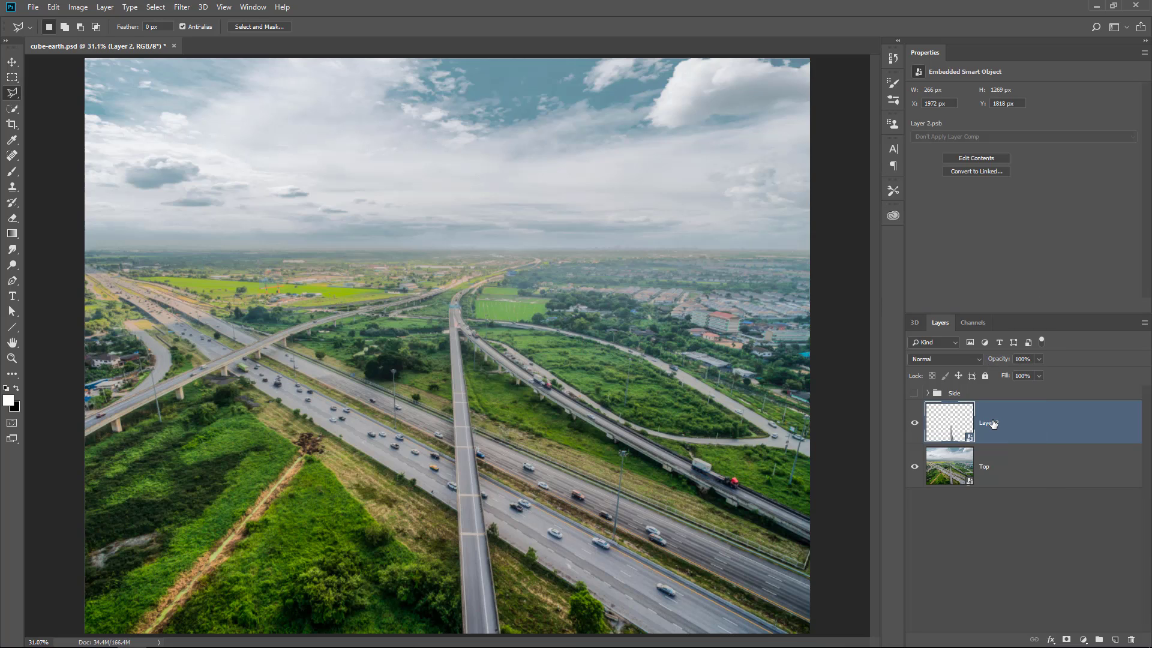
pyautogui.doubleClick(990, 423)
pyautogui.write('Overpass')
pyautogui.press('Return')
# Start a free transform on the Overpass layer and move its reference point to the middle of the overpass's far end.
pyautogui.hotkey('ctrl', 't')
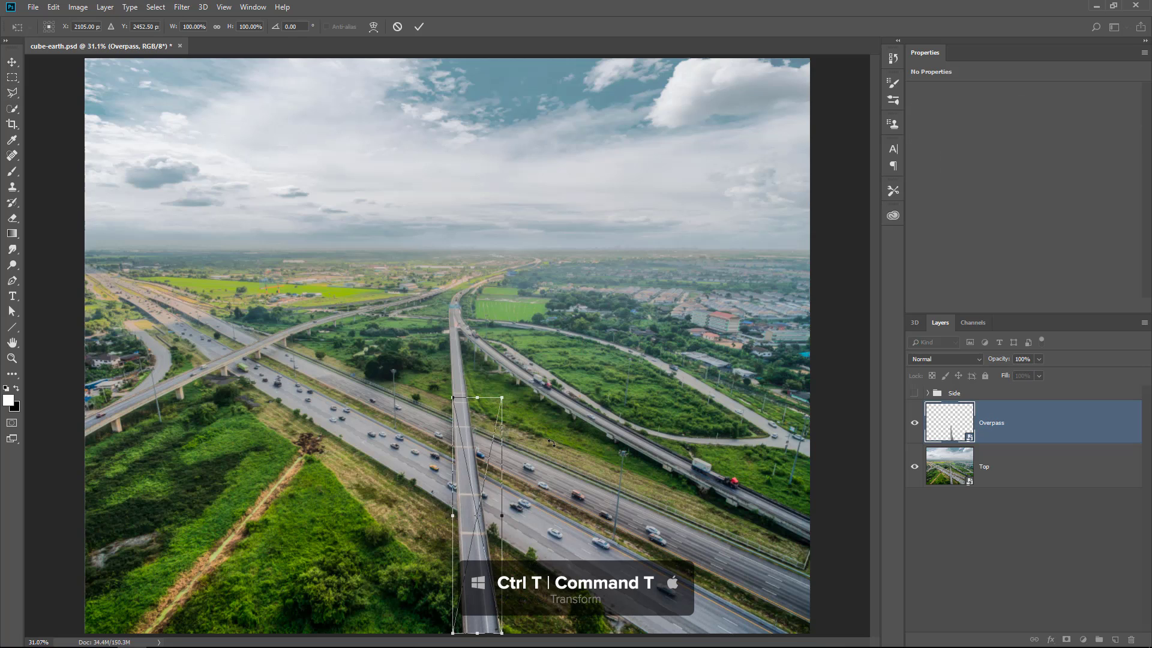
pyautogui.scroll(5, 466, 487)
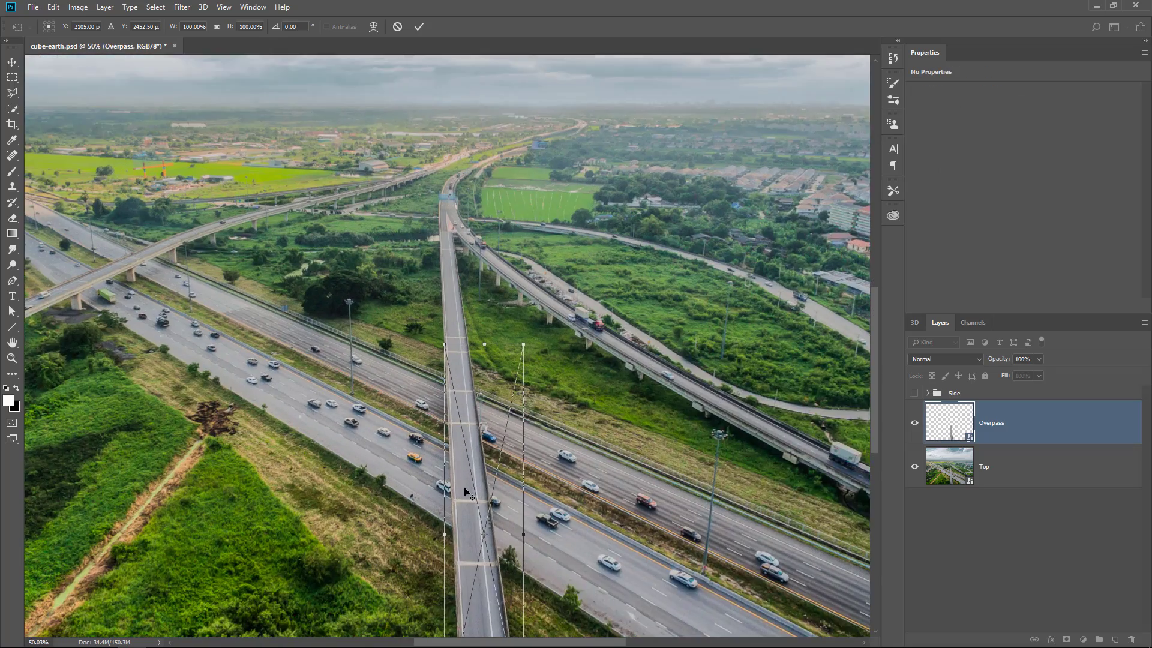
pyautogui.scroll(3, 467, 492)
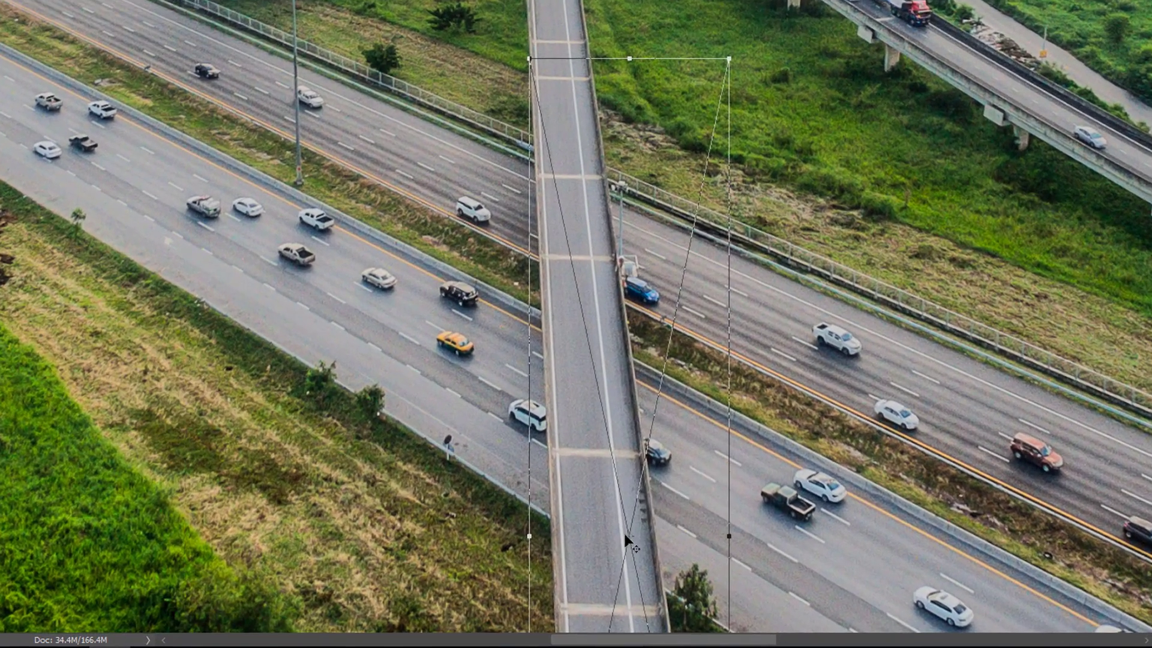
pyautogui.click(499, 548)
pyautogui.moveTo(631, 505); pyautogui.dragTo(611, 362)
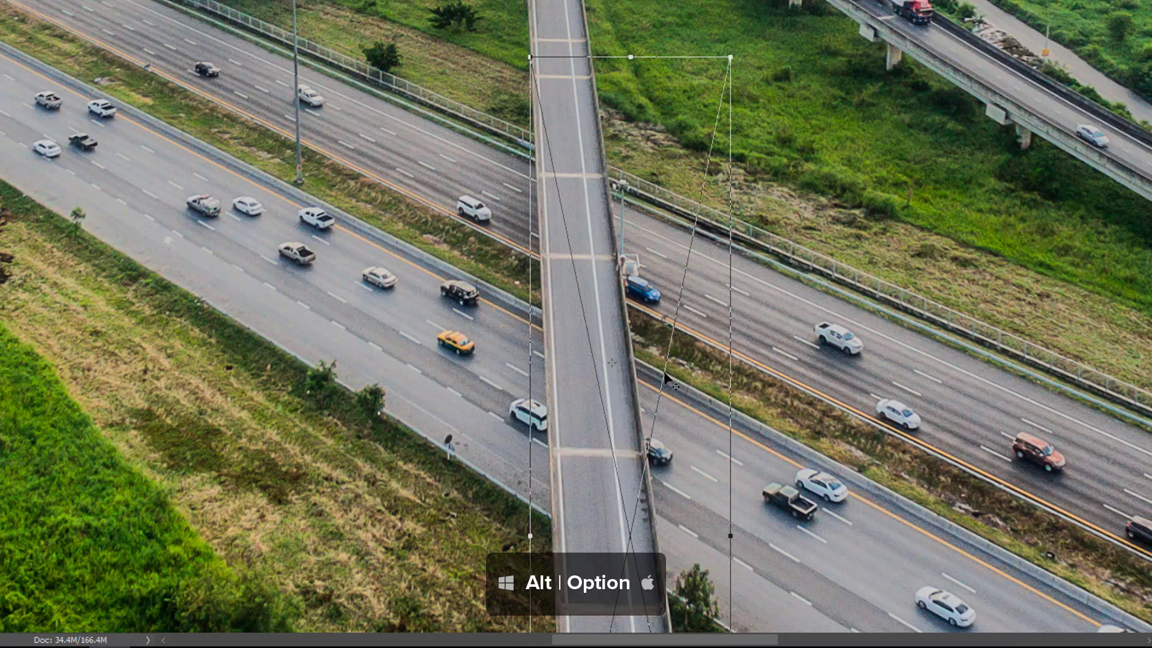
pyautogui.keyDown('alt'); pyautogui.click(565, 68); pyautogui.keyUp('alt')
pyautogui.moveTo(566, 71); pyautogui.dragTo(564, 70)
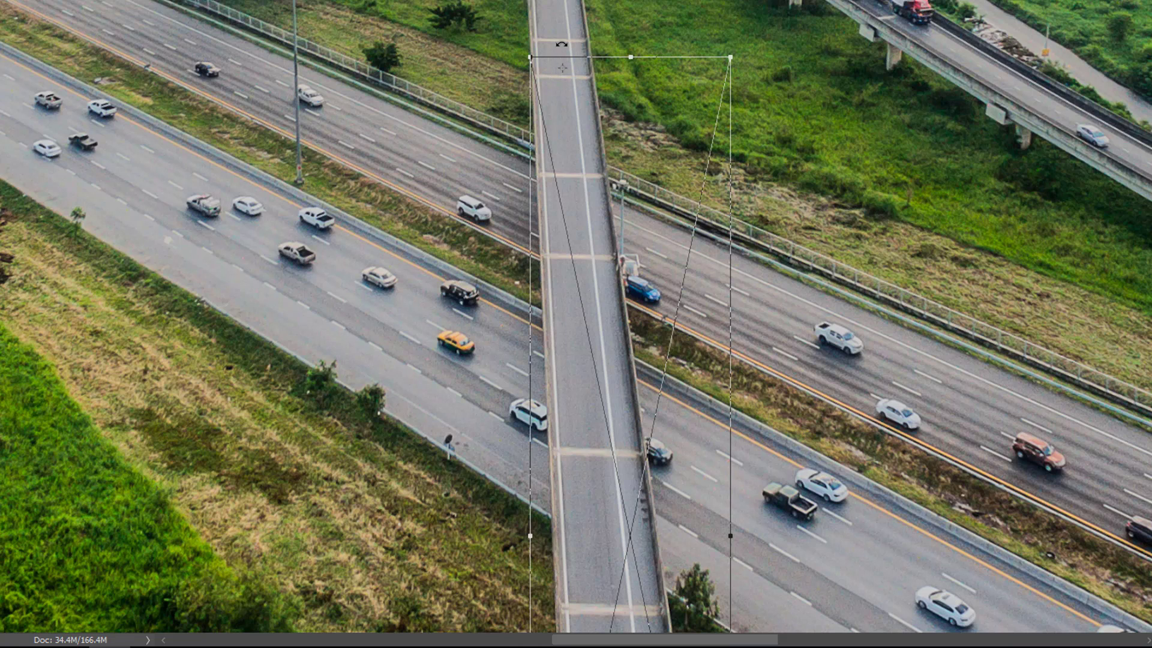
pyautogui.hotkey('ctrl', '-')
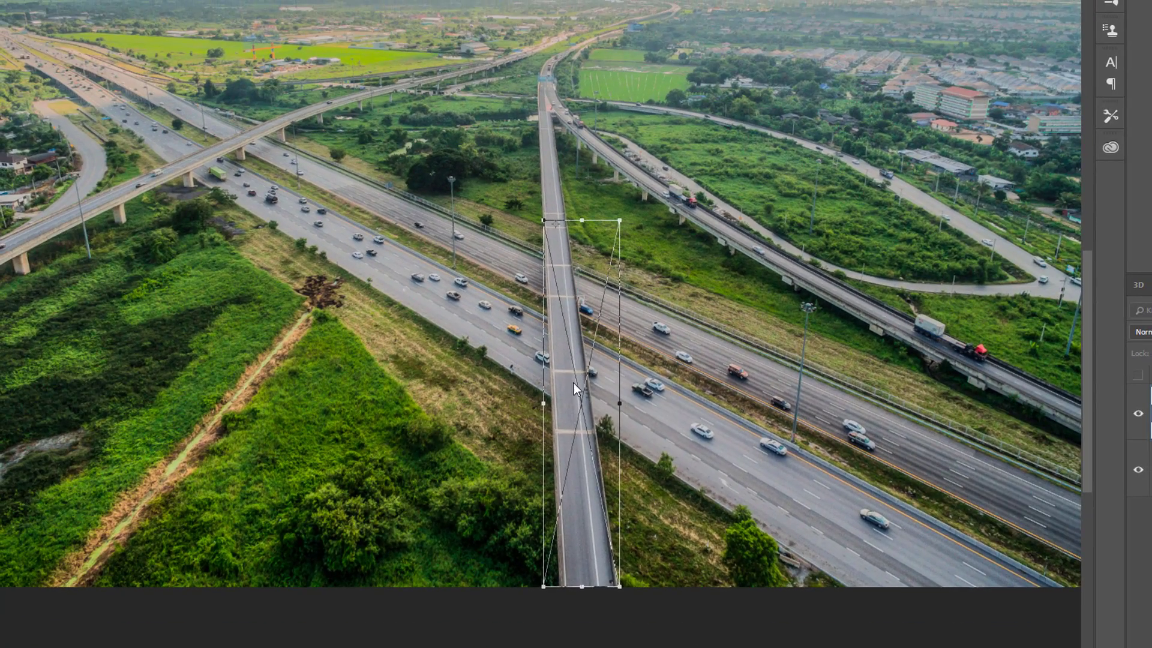
# Apply a Perspective transform to the Overpass that widens its near end evenly along the image's lower edge.
pyautogui.rightClick(574, 387)
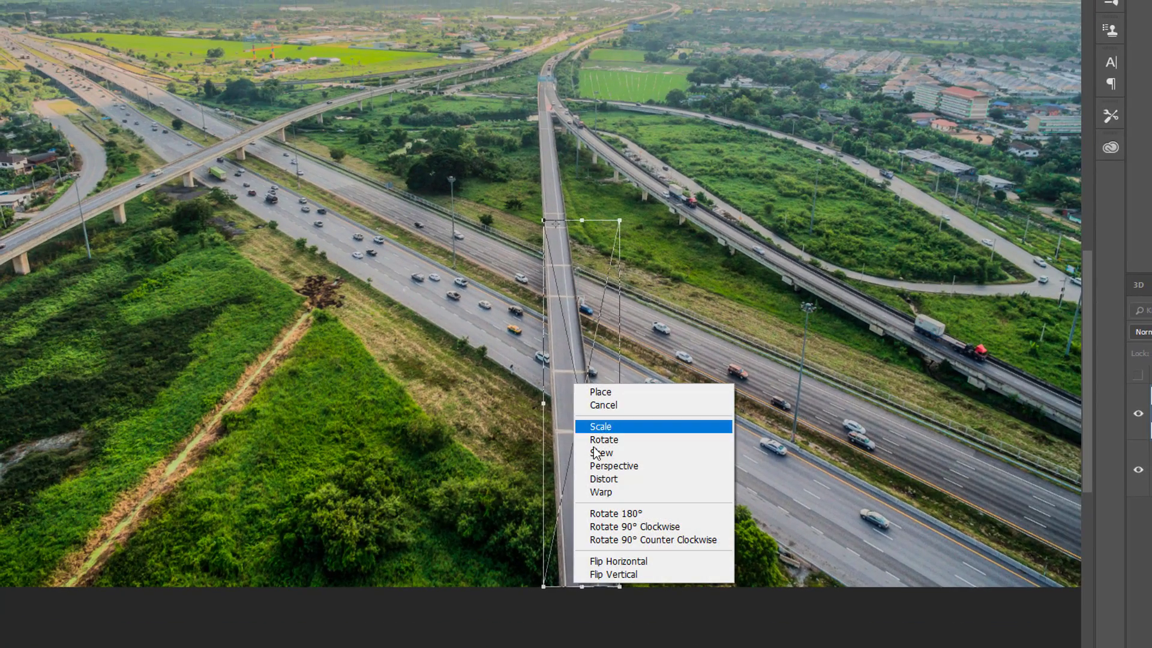
pyautogui.click(606, 467)
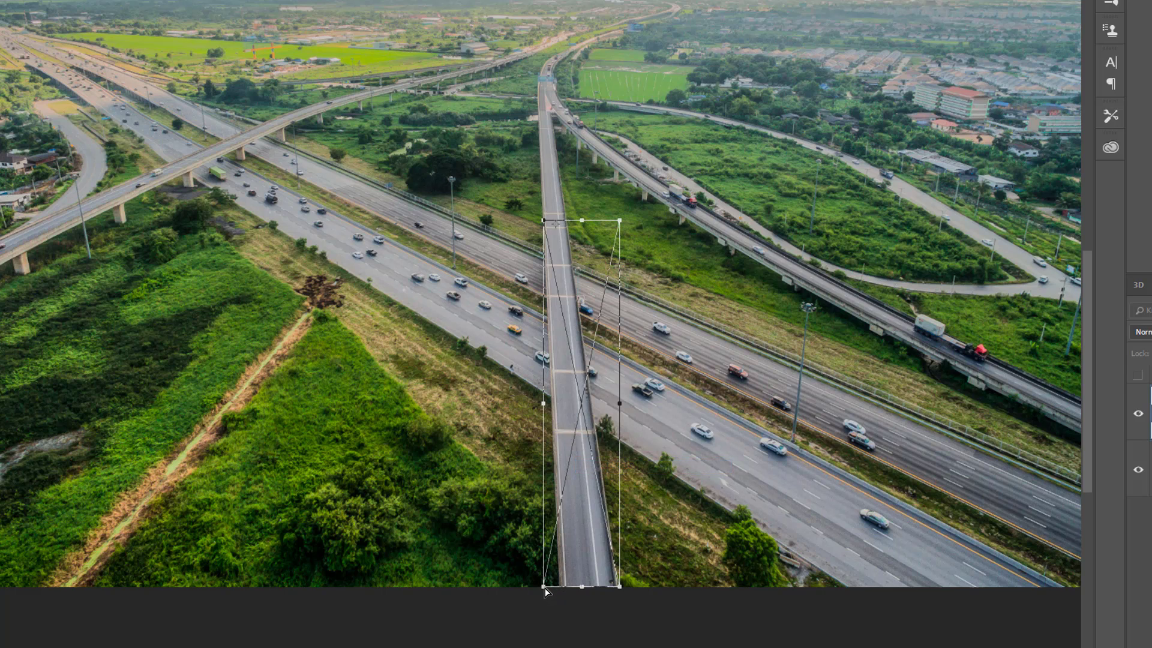
pyautogui.moveTo(544, 588); pyautogui.dragTo(489, 581)
pyautogui.press('Return')
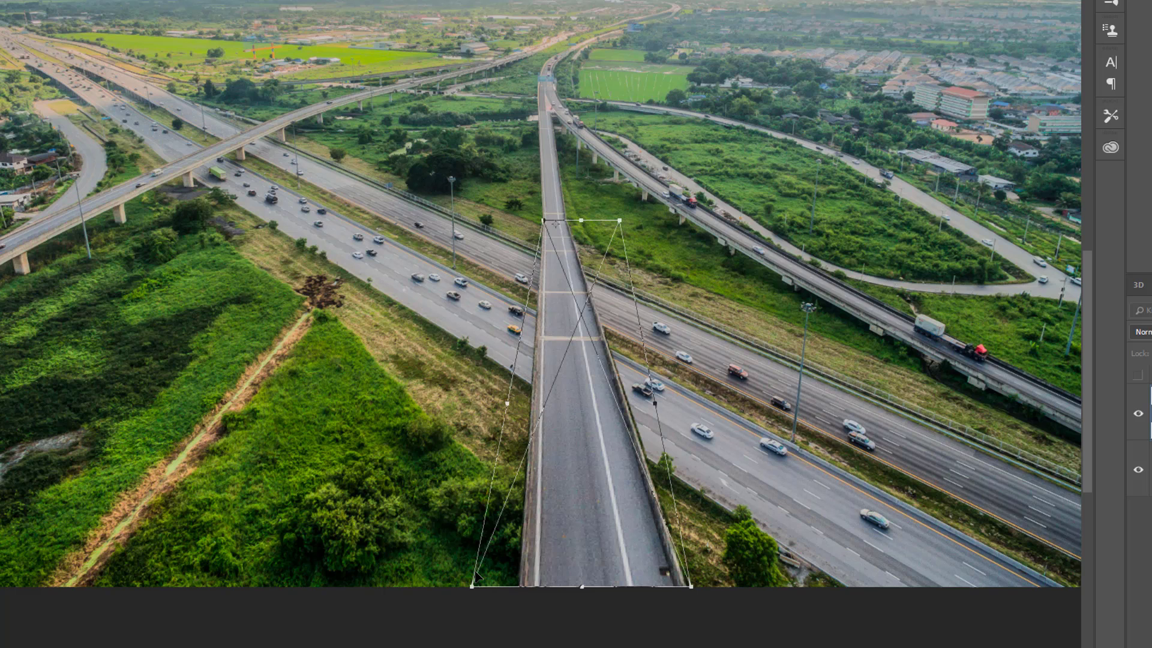
# Warp the Overpass by pulling the middle of both side edges inward and flaring its two near corners further outward.
pyautogui.rightClick(591, 505)
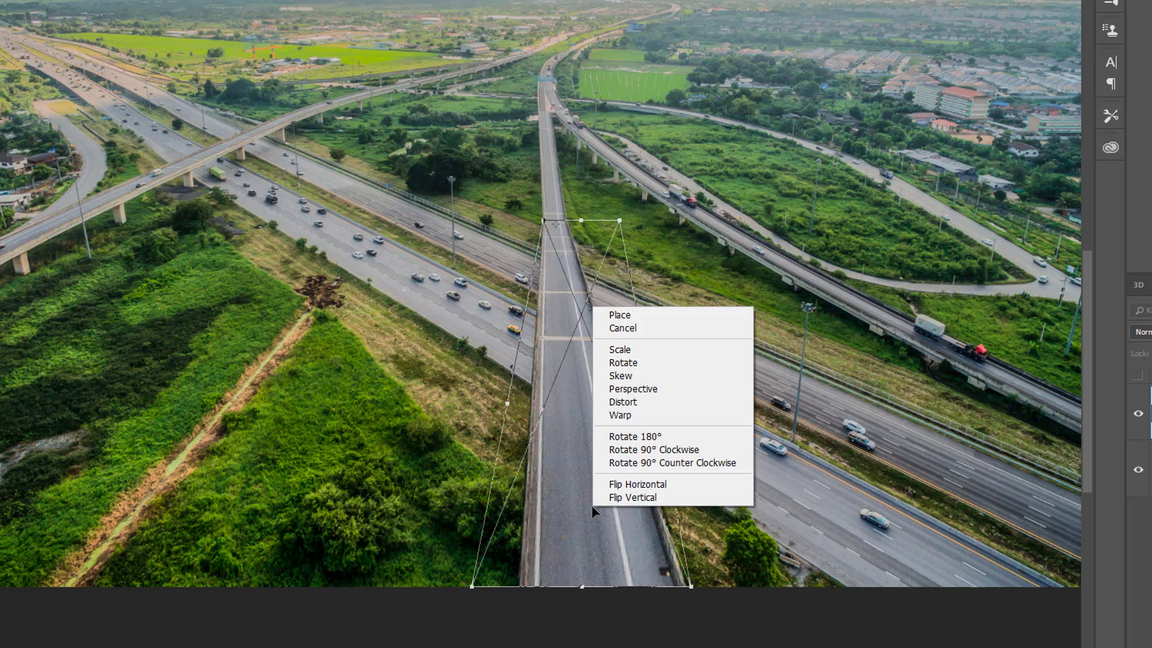
pyautogui.click(636, 415)
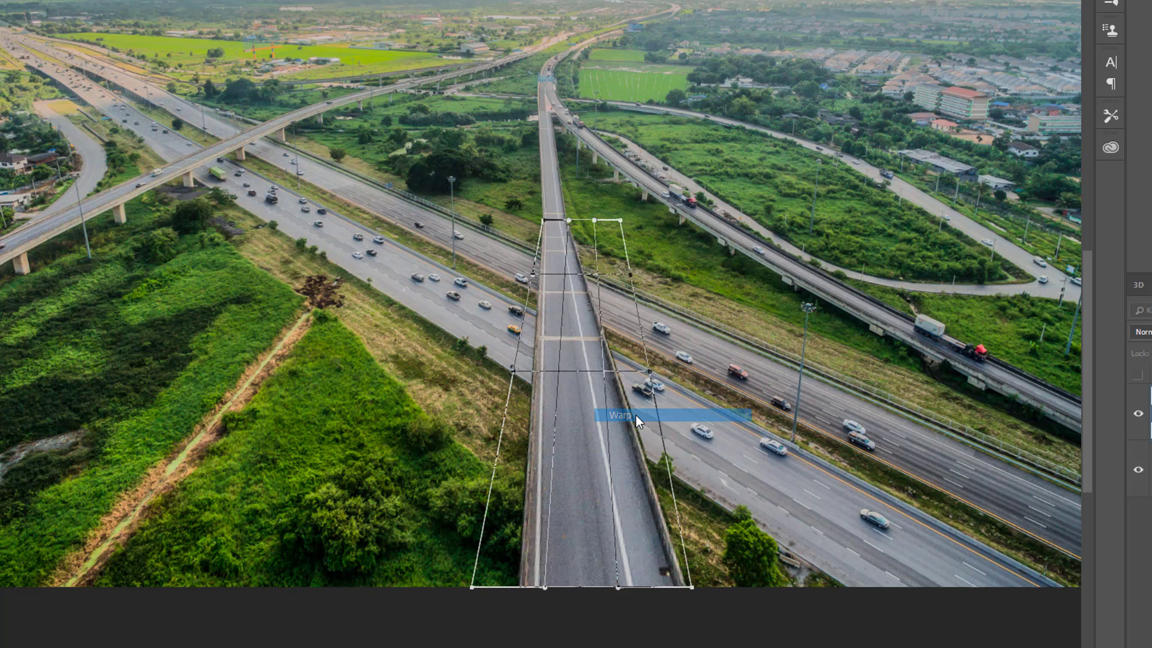
pyautogui.moveTo(512, 375); pyautogui.dragTo(538, 373)
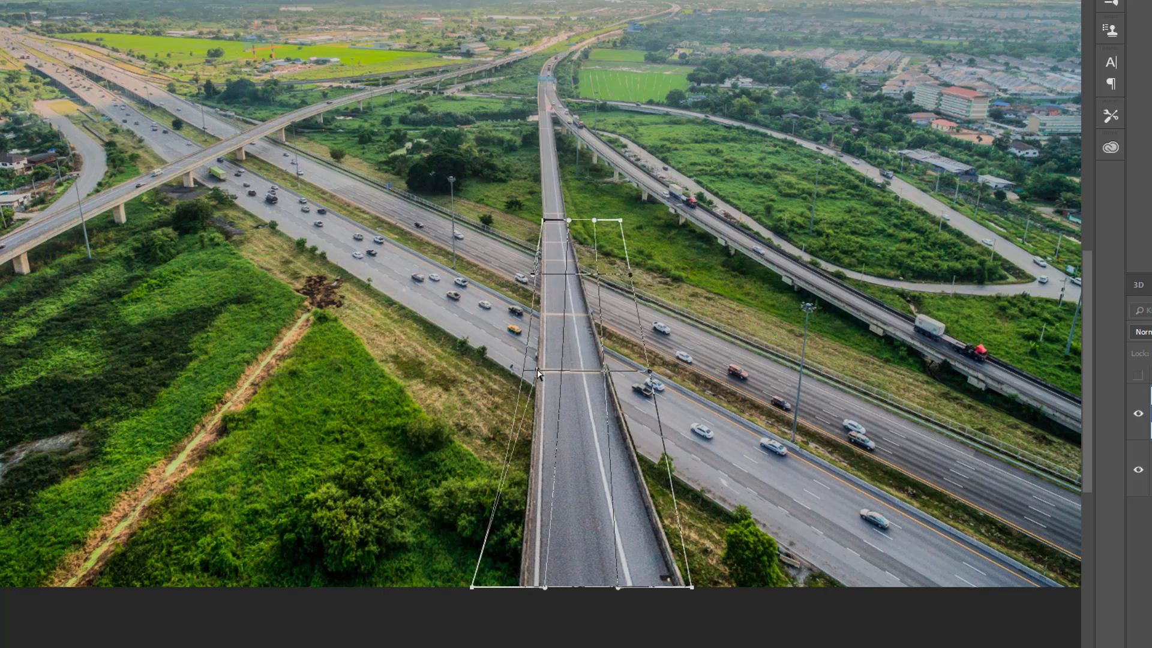
pyautogui.moveTo(533, 277); pyautogui.dragTo(542, 274)
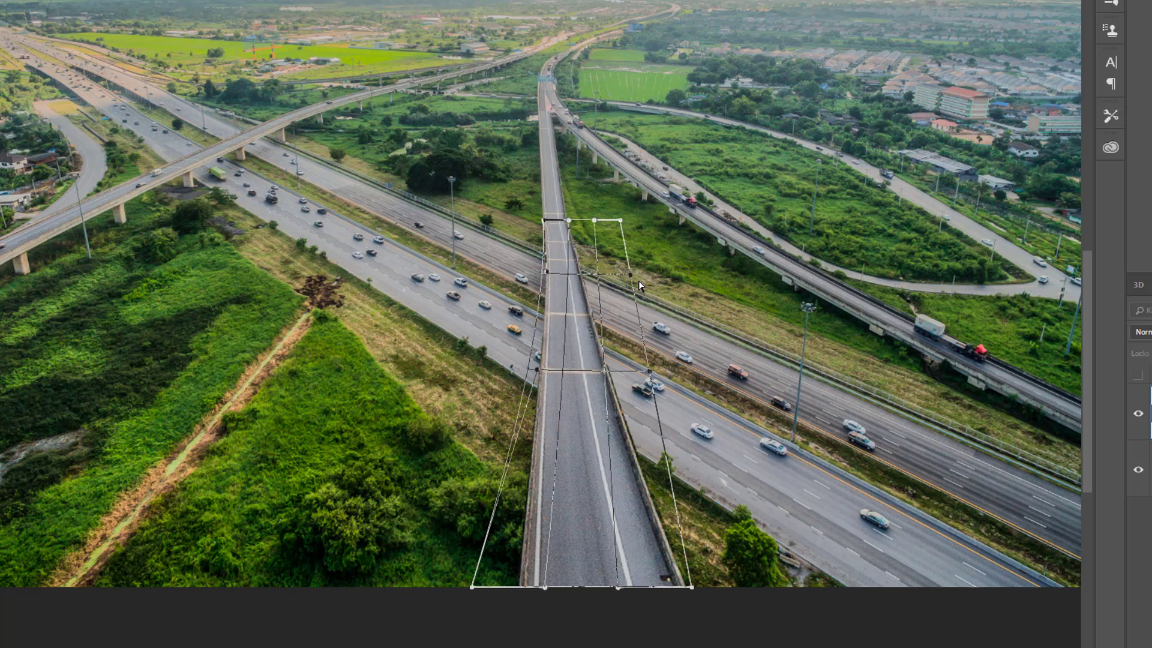
pyautogui.moveTo(630, 276); pyautogui.dragTo(605, 280)
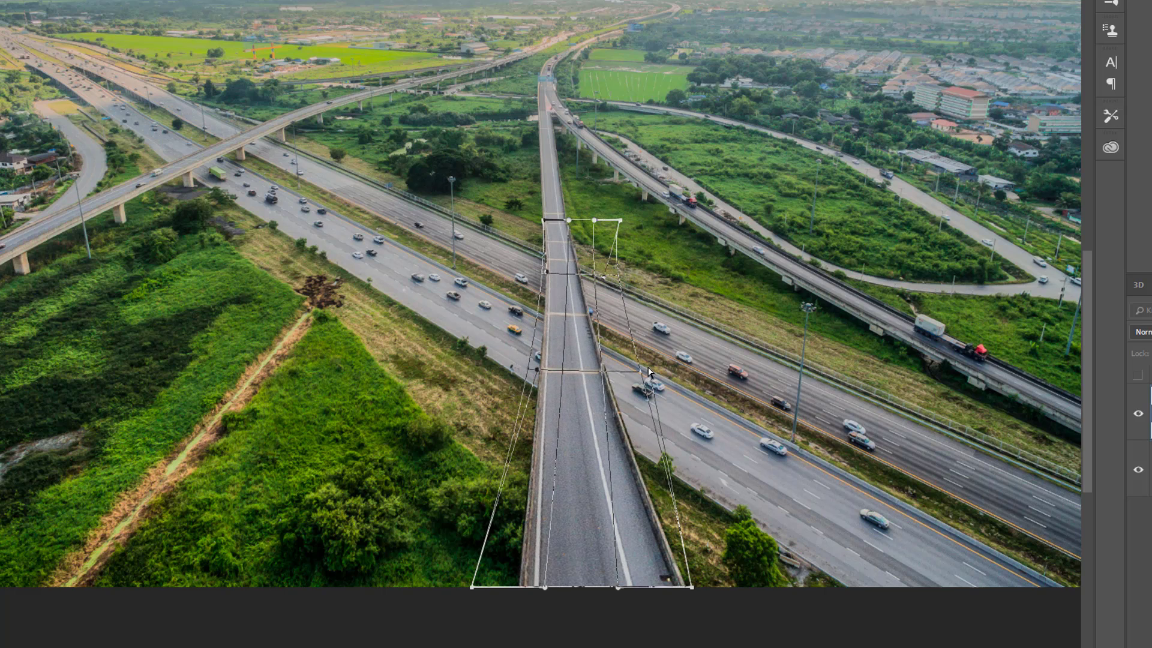
pyautogui.moveTo(648, 372); pyautogui.dragTo(624, 363)
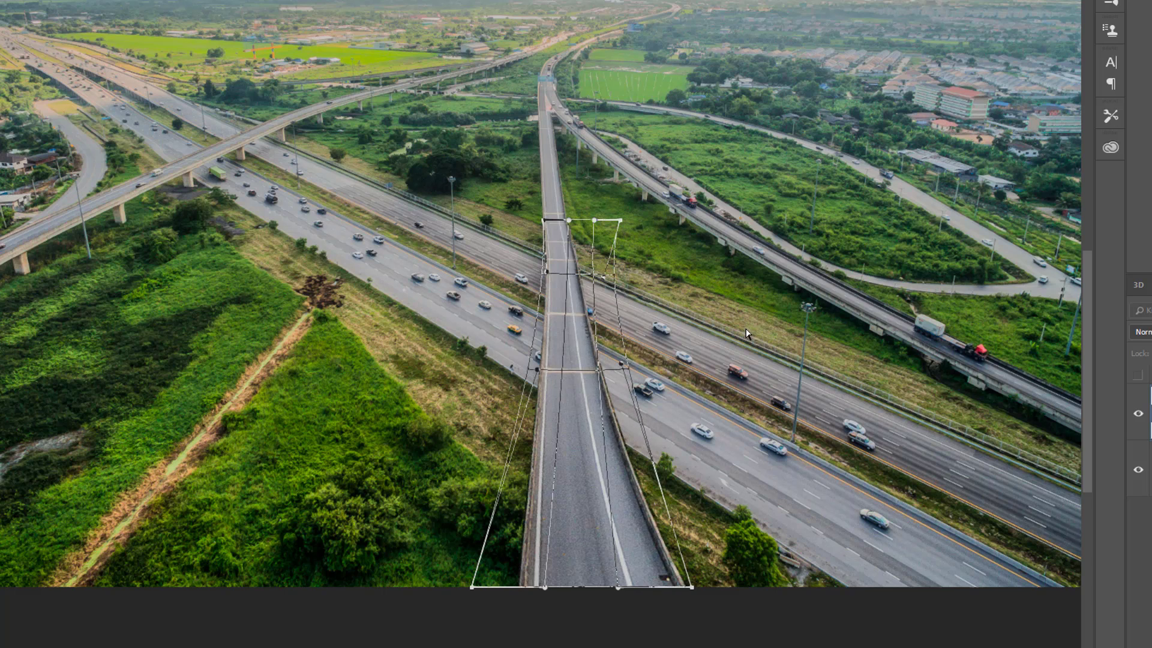
pyautogui.moveTo(472, 587); pyautogui.dragTo(439, 587)
pyautogui.moveTo(693, 589); pyautogui.dragTo(717, 586)
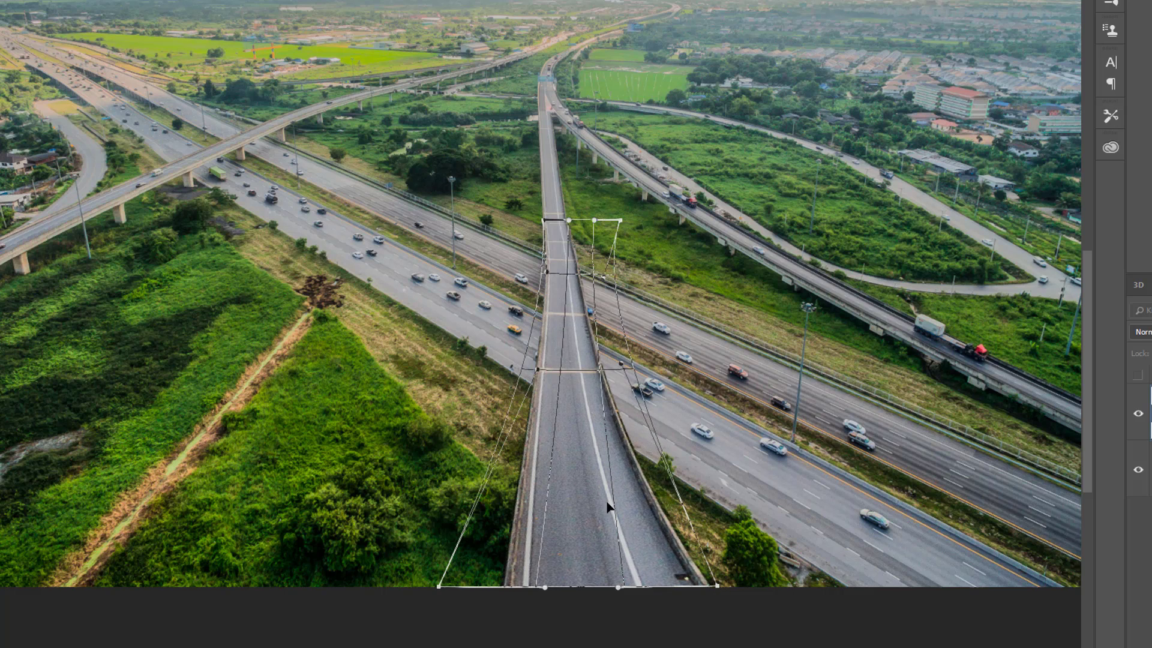
# Distort the Overpass by stretching its near end slightly below the image's lower edge and apply the transform.
pyautogui.rightClick(582, 463)
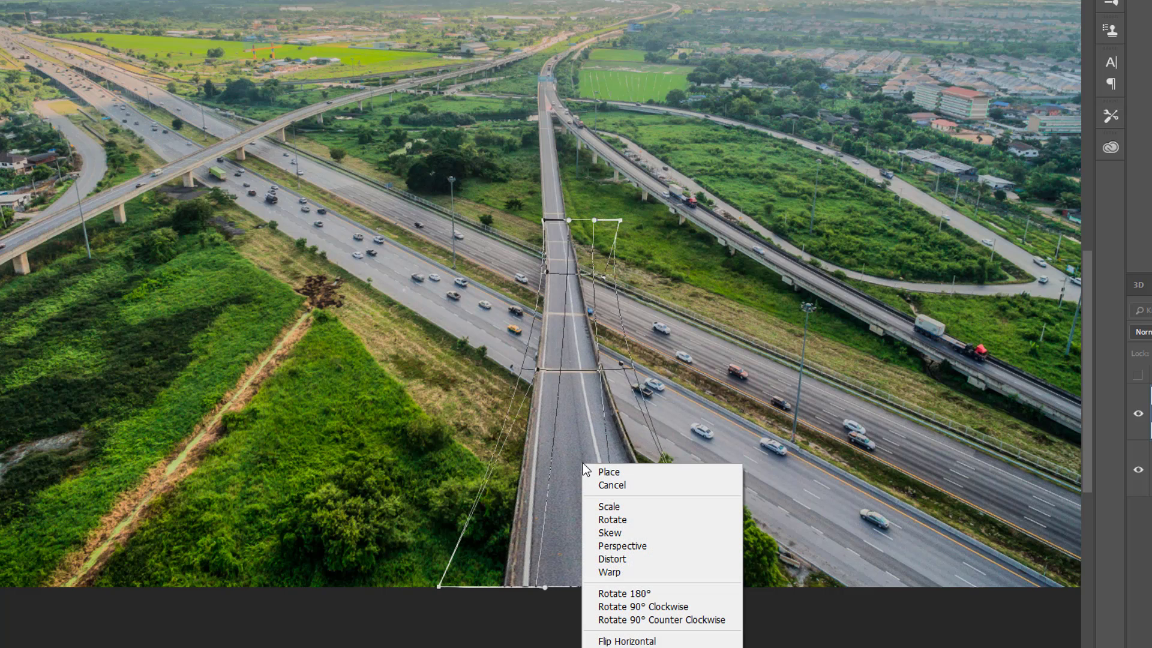
pyautogui.click(611, 559)
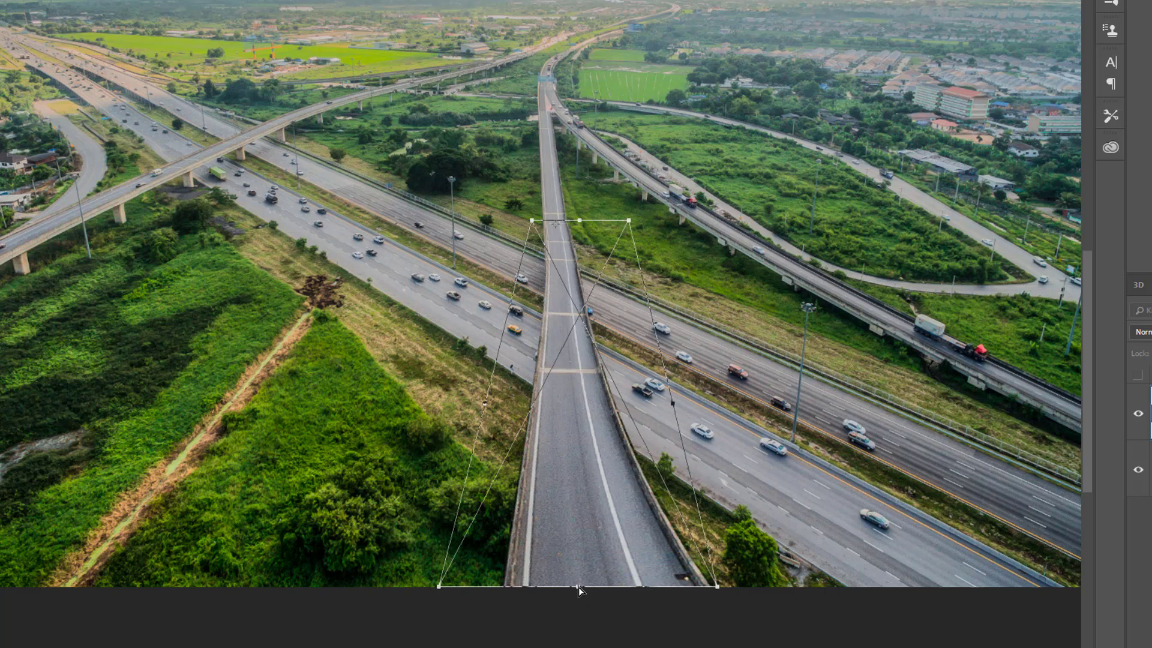
pyautogui.moveTo(578, 586); pyautogui.dragTo(579, 604)
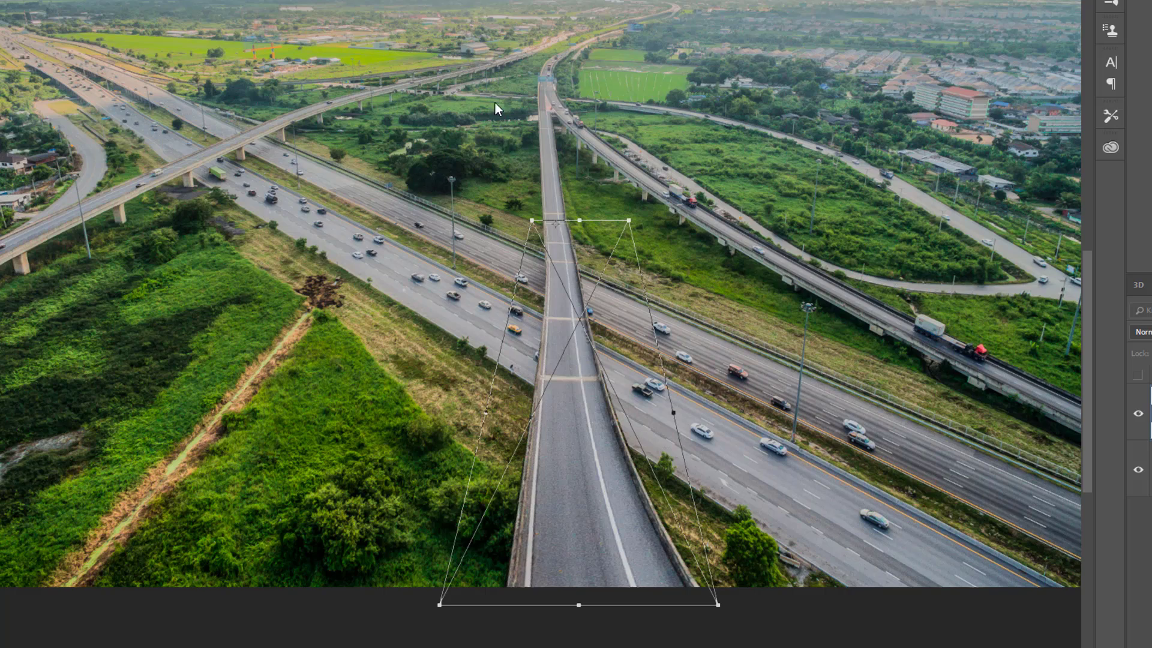
pyautogui.press('Return')
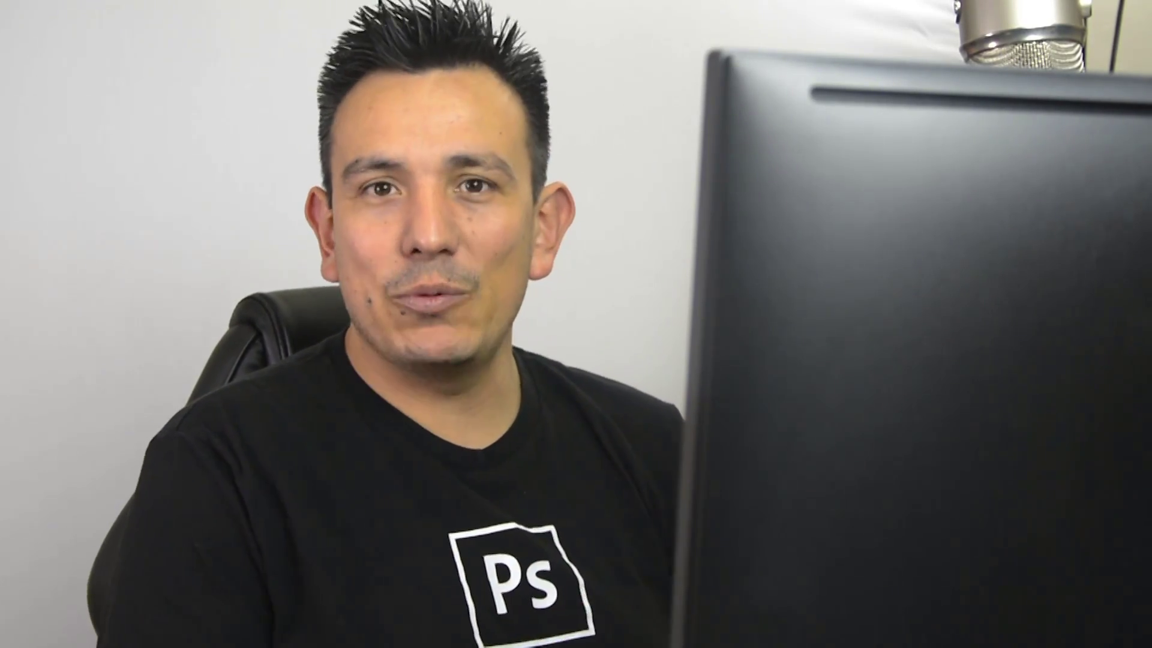
# Add an Exposure adjustment layer directly above Top with exposure -2.70 and invert its mask to black.
pyautogui.click(1047, 478)
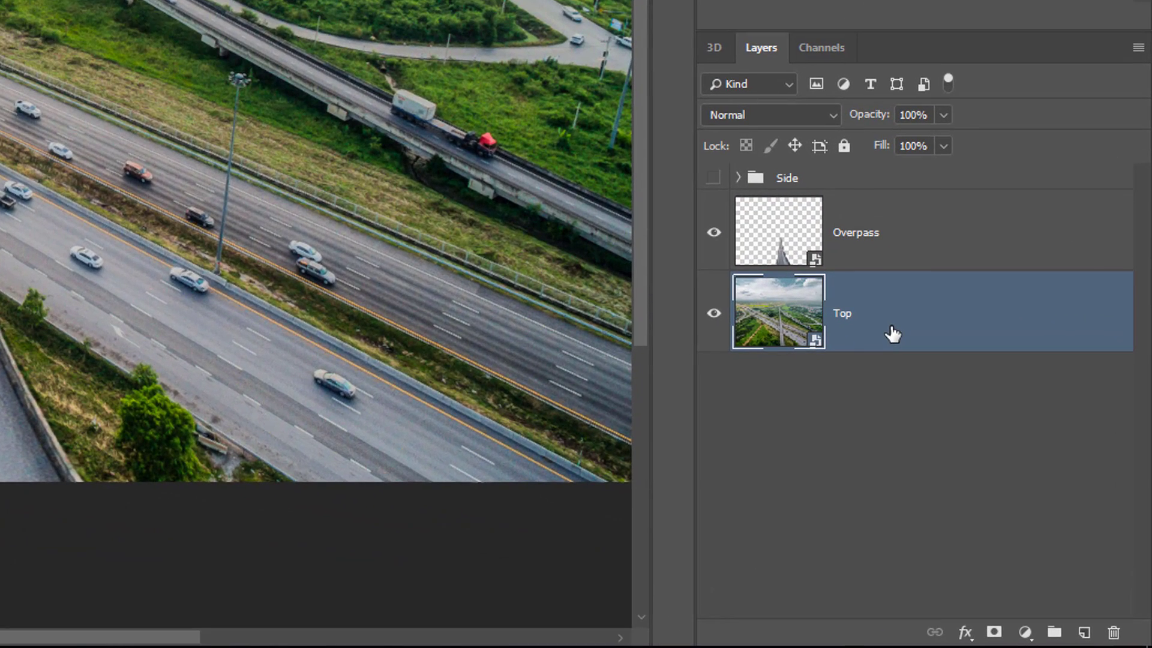
pyautogui.click(1024, 632)
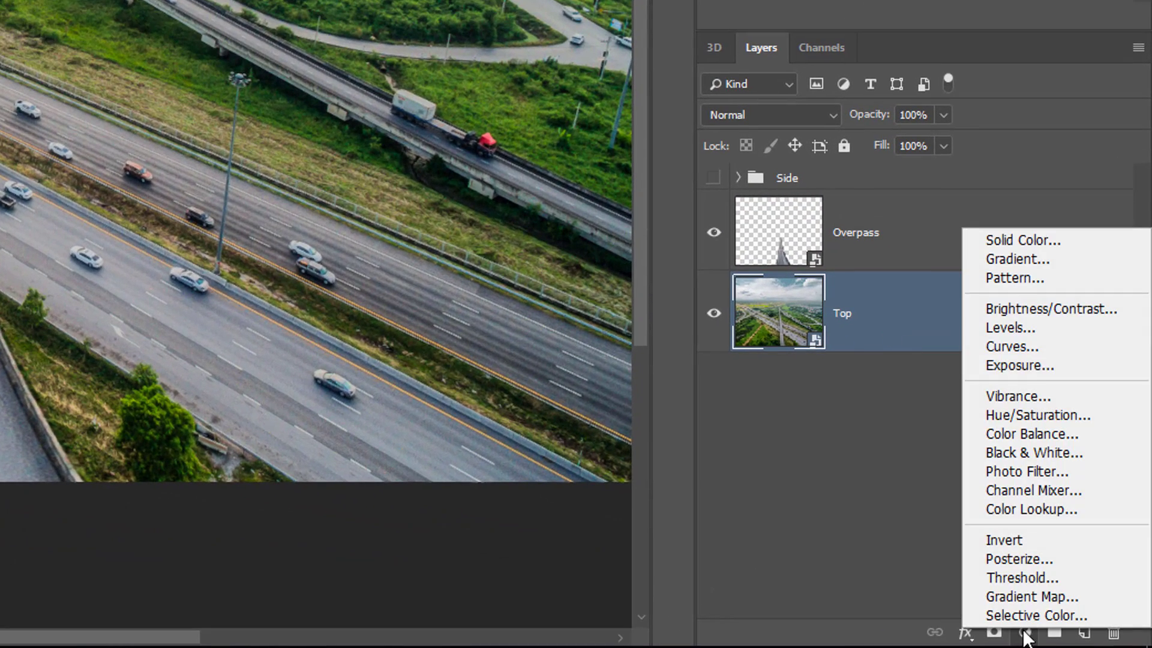
pyautogui.click(1025, 365)
pyautogui.moveTo(1024, 118); pyautogui.dragTo(979, 121)
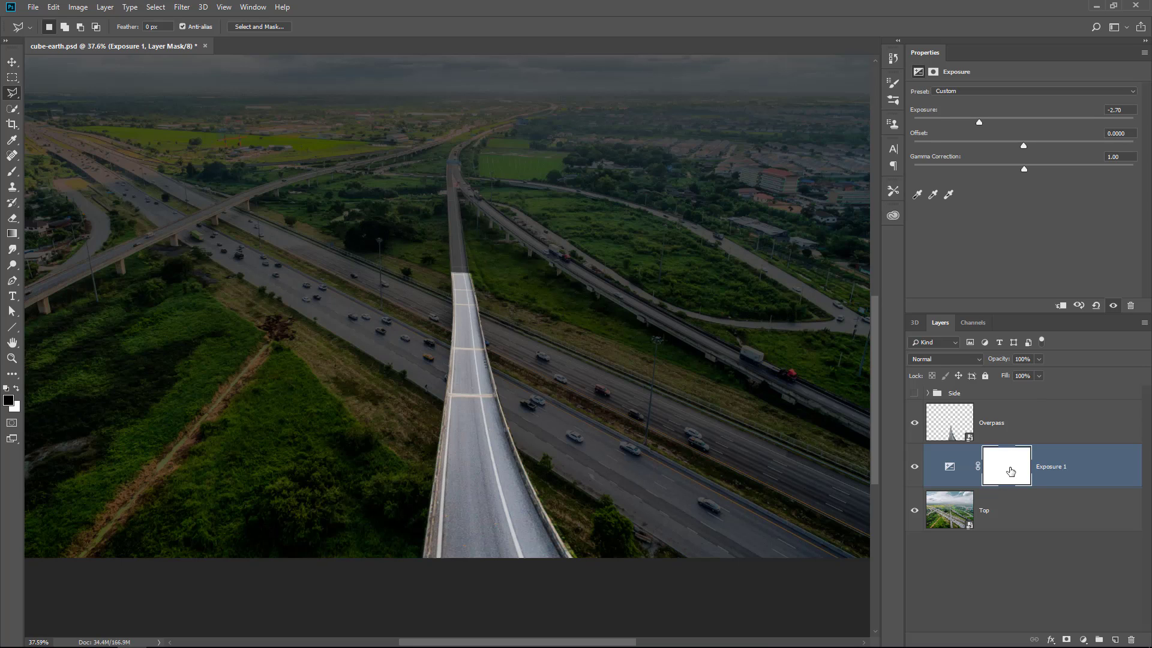
pyautogui.click(1008, 472)
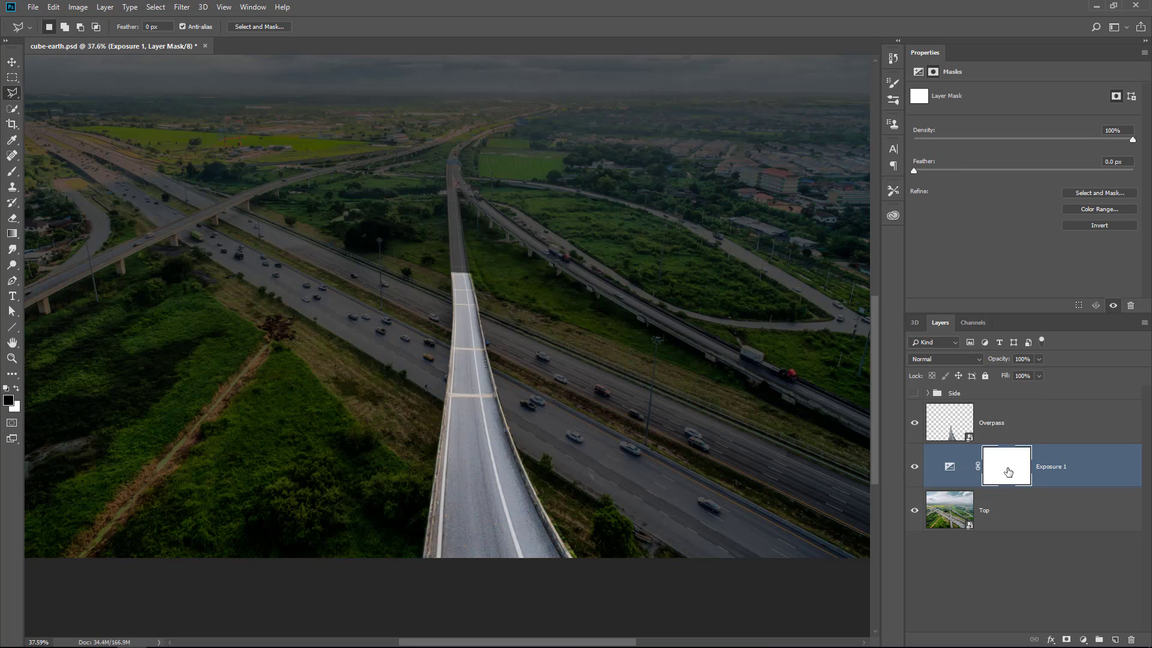
pyautogui.click(1105, 225)
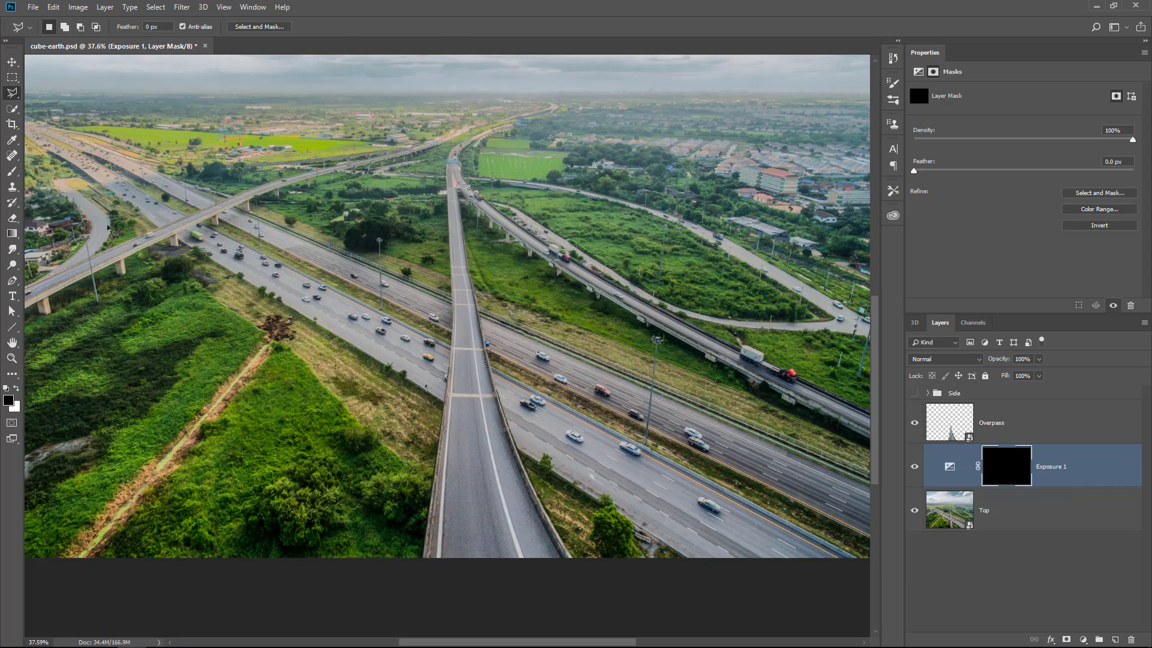
# Paint a soft white shadow stroke on the Exposure mask along the overpass's left side, using brush sizes 53 and 90 px.
pyautogui.click(14, 173)
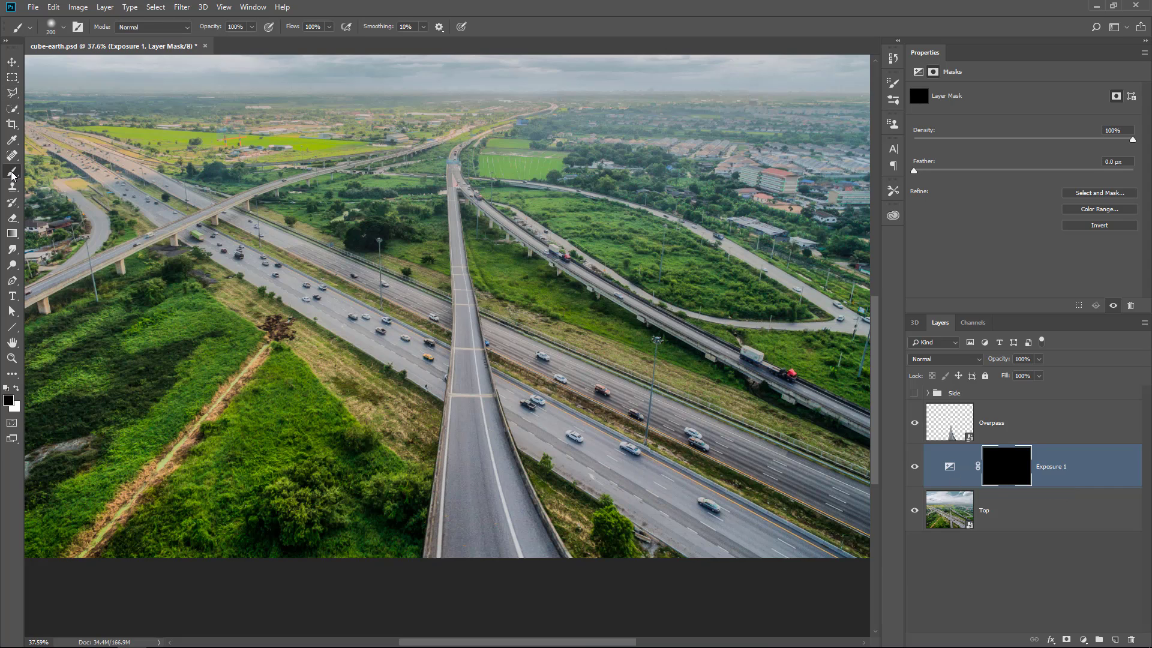
pyautogui.click(64, 33)
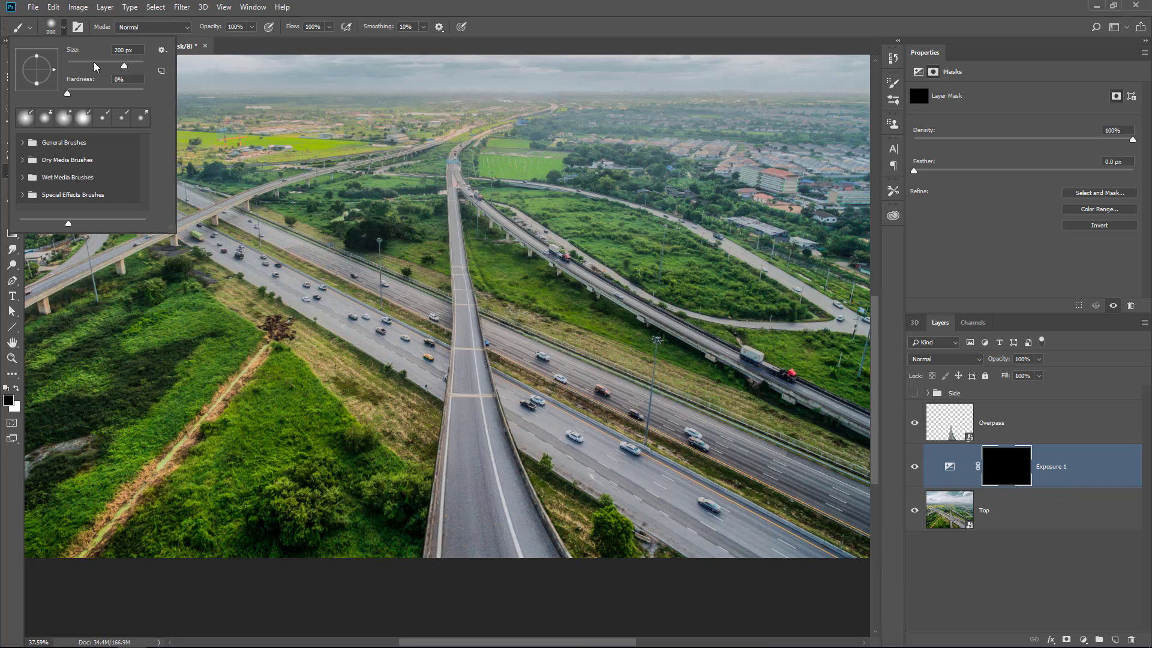
pyautogui.moveTo(94, 62); pyautogui.dragTo(87, 62)
pyautogui.press('Return')
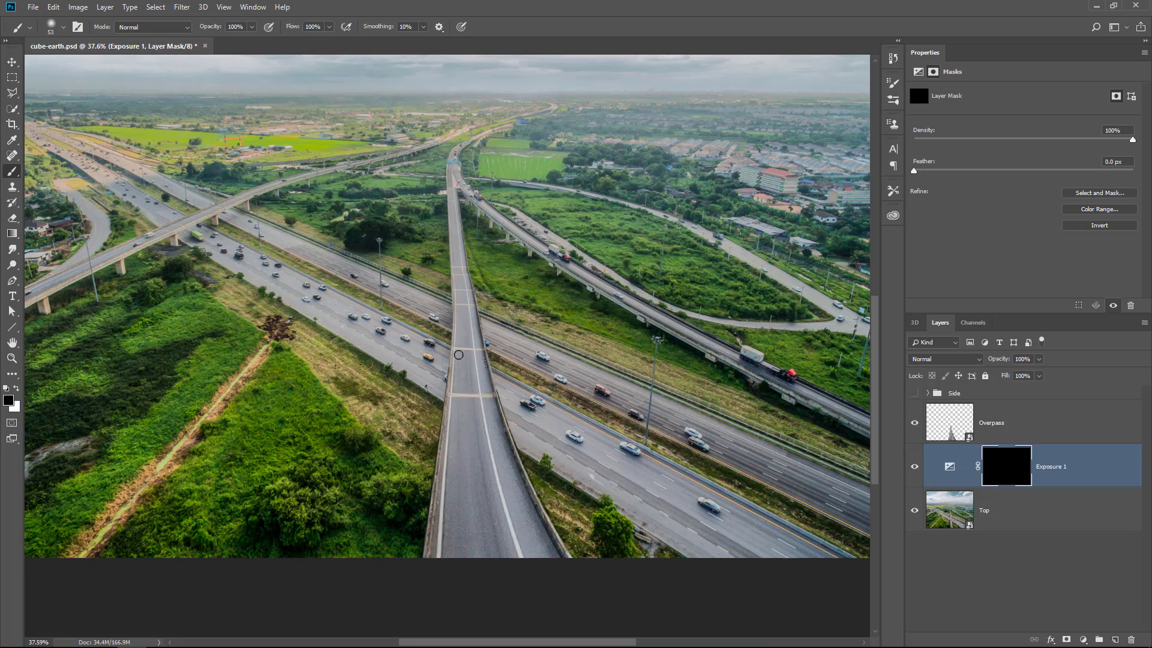
pyautogui.click(19, 389)
pyautogui.moveTo(435, 413)
pyautogui.mouseDown()
pyautogui.moveTo(396, 525)
pyautogui.moveTo(402, 566)
pyautogui.mouseUp()
pyautogui.press(']')
pyautogui.press(']')
pyautogui.press(']')
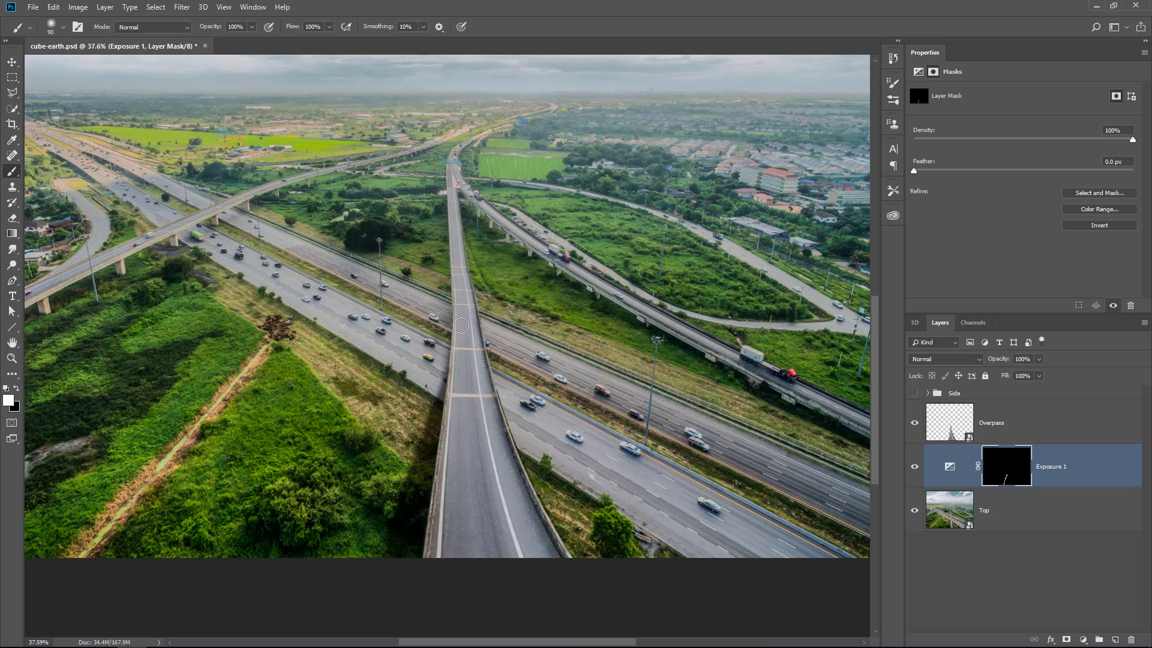
# Lighten the painted shadow by setting the Exposure 1 adjustment's exposure to -1.05, and deselect the layer.
pyautogui.click(949, 468)
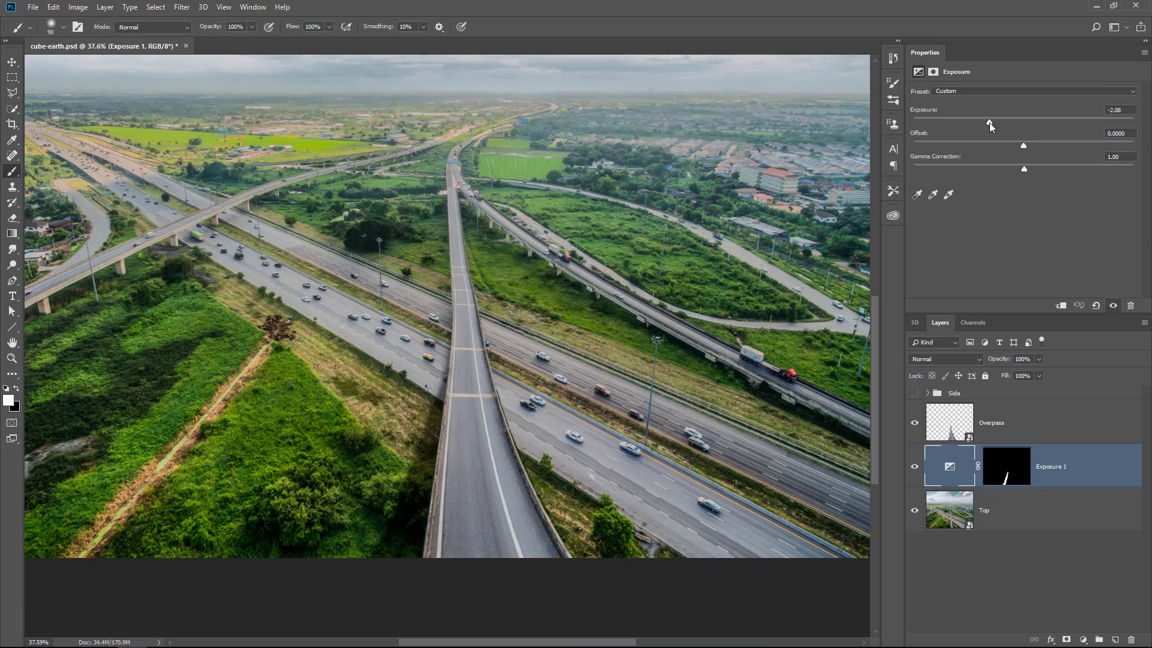
pyautogui.moveTo(998, 121); pyautogui.dragTo(1006, 125)
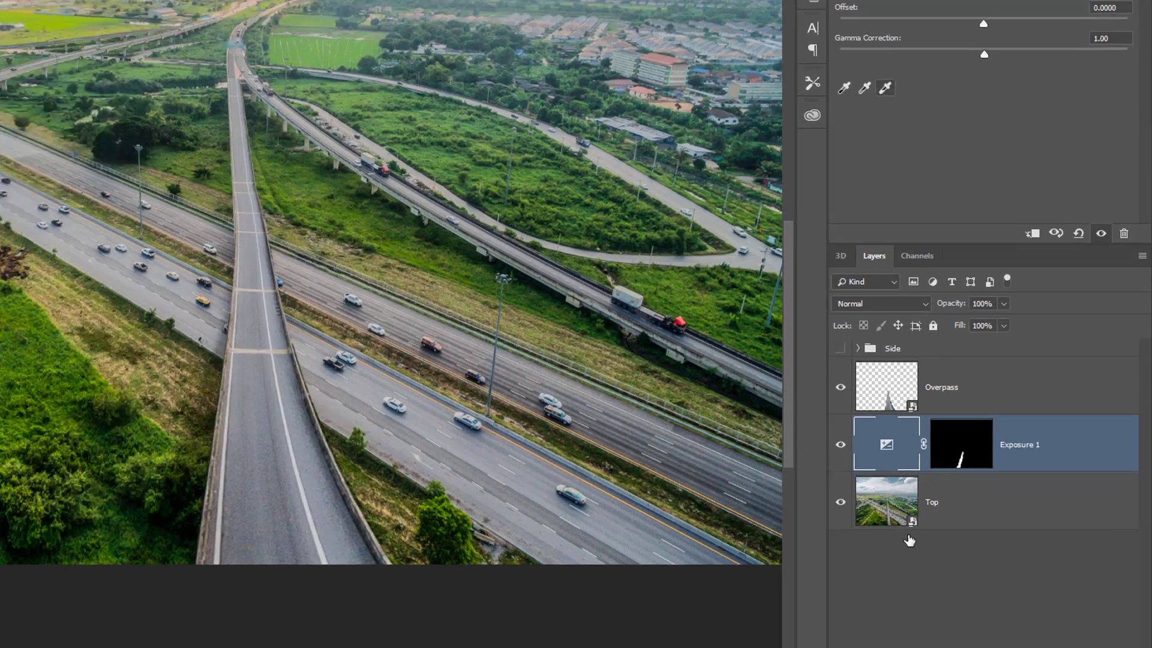
pyautogui.click(985, 584)
# Show the Side group and move Overpass and Exposure 1 above it, keeping Exposure 1 directly below Overpass.
pyautogui.click(683, 254)
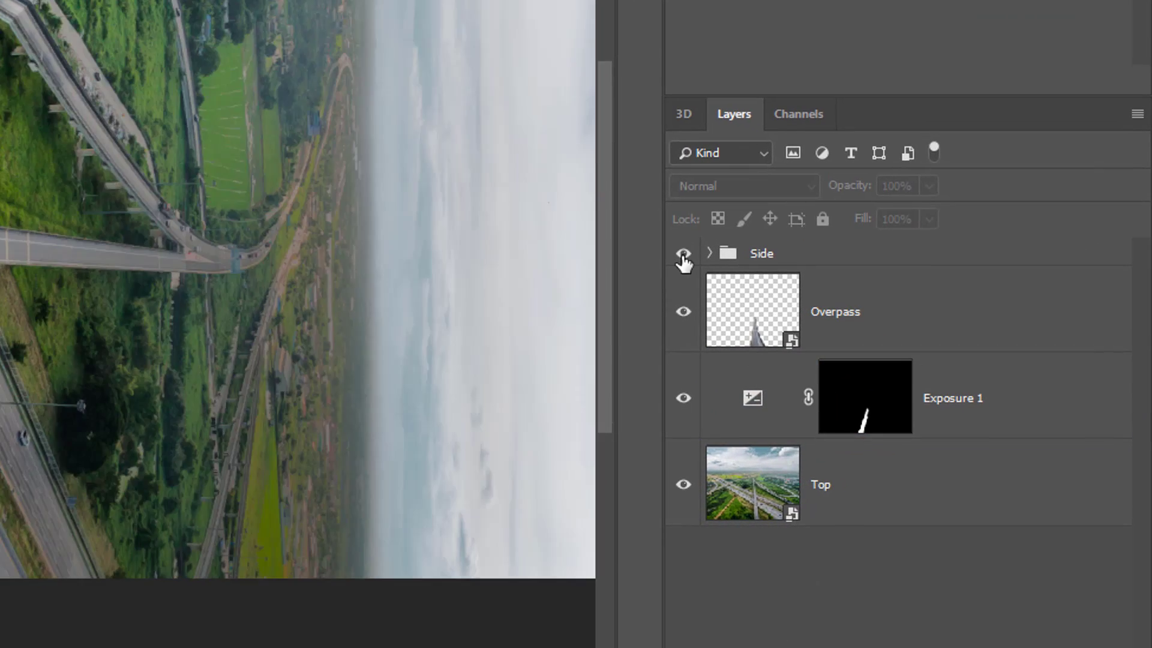
pyautogui.click(754, 321)
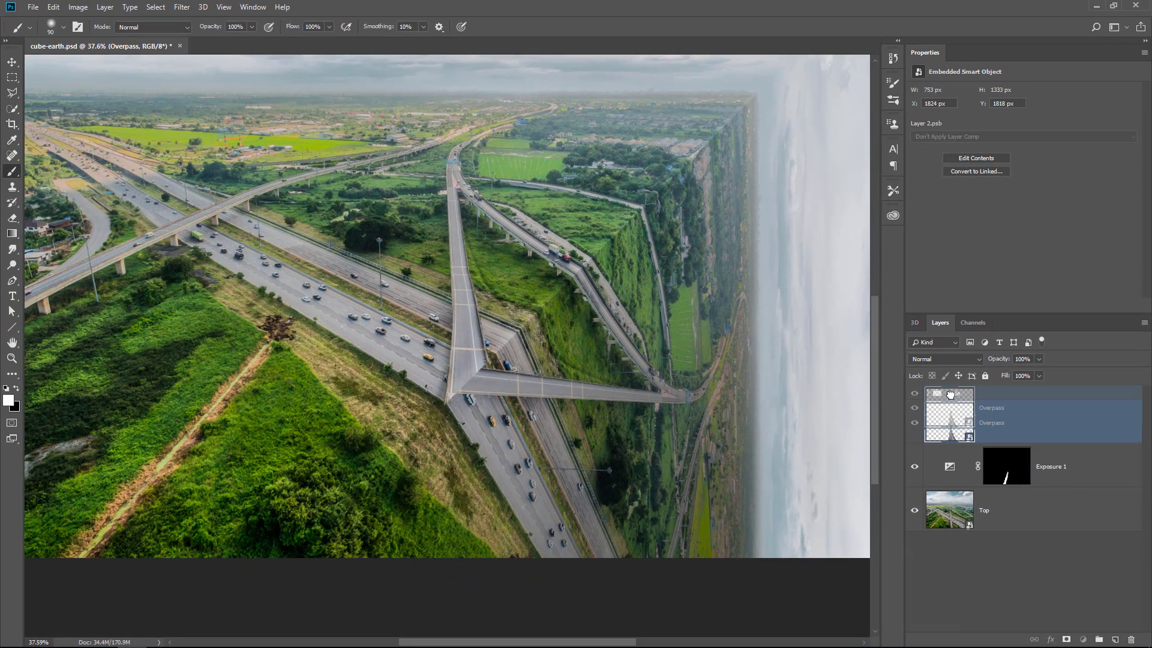
pyautogui.moveTo(754, 321); pyautogui.dragTo(756, 246)
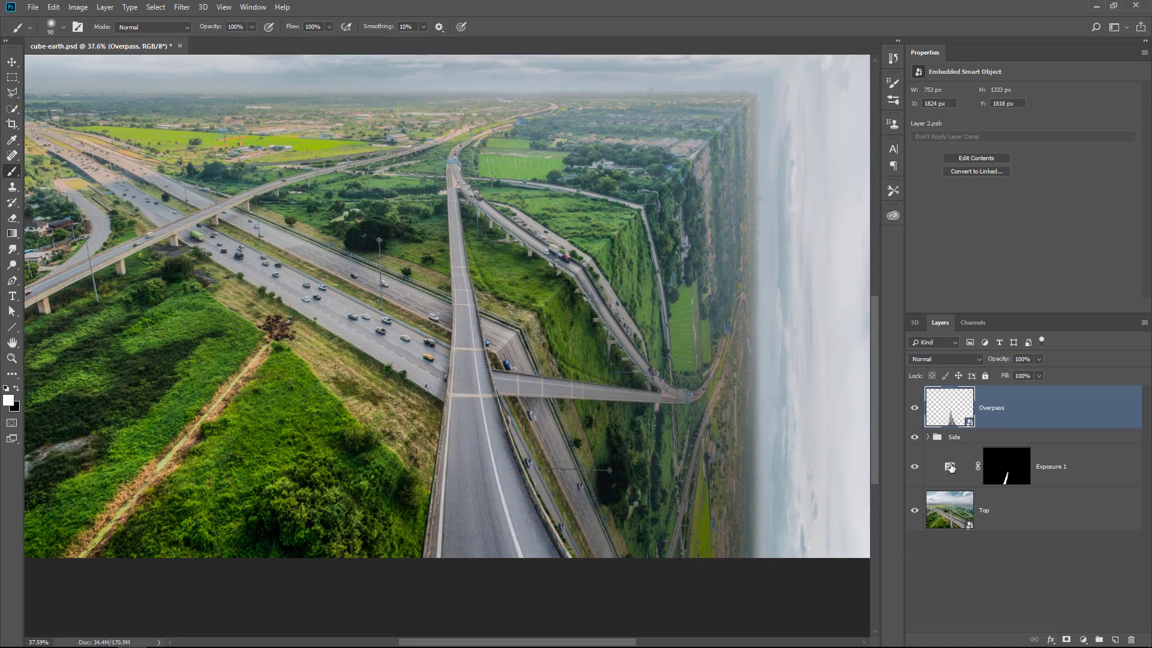
pyautogui.moveTo(949, 471); pyautogui.dragTo(954, 433)
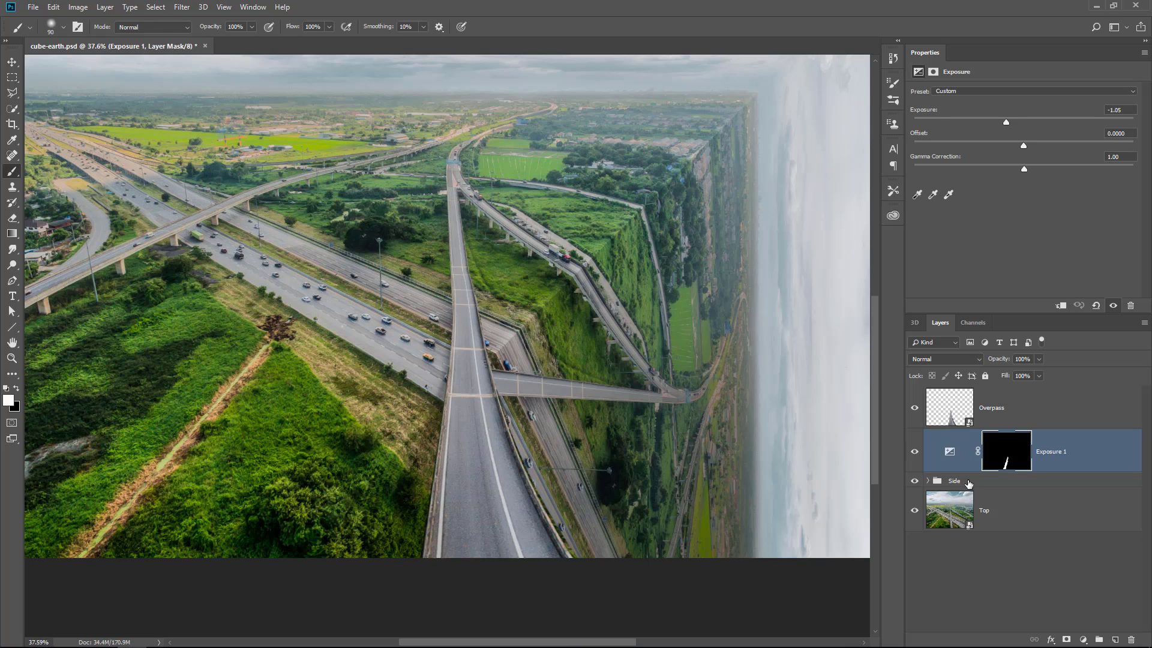